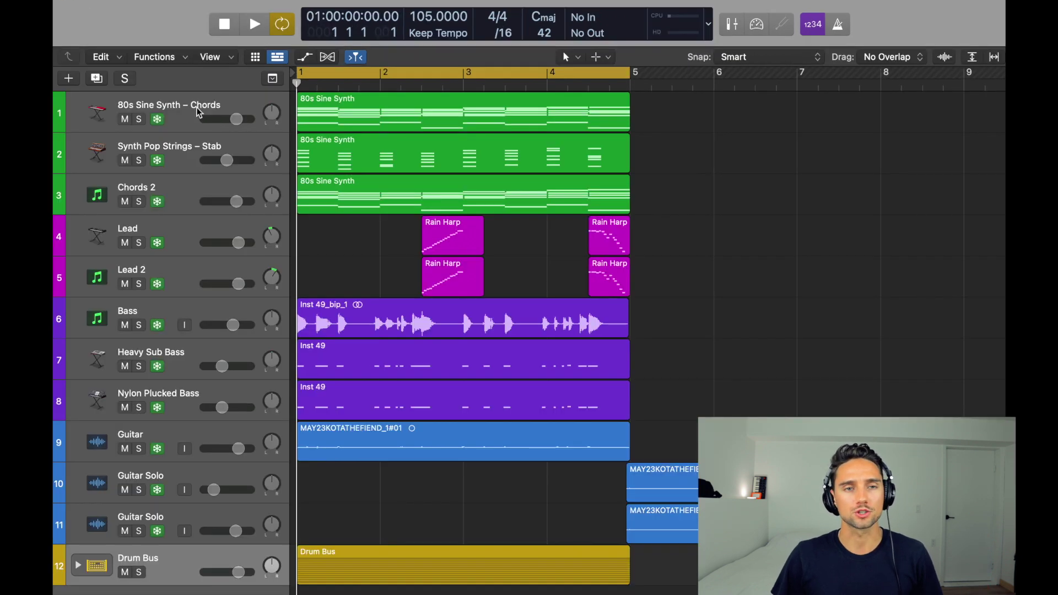
- Select the chord, lead, bass, guitar and Drum Bus track groups in turn, briefly expanding Drum Bus
{"action": "left_click", "coordinate": [198, 112]}
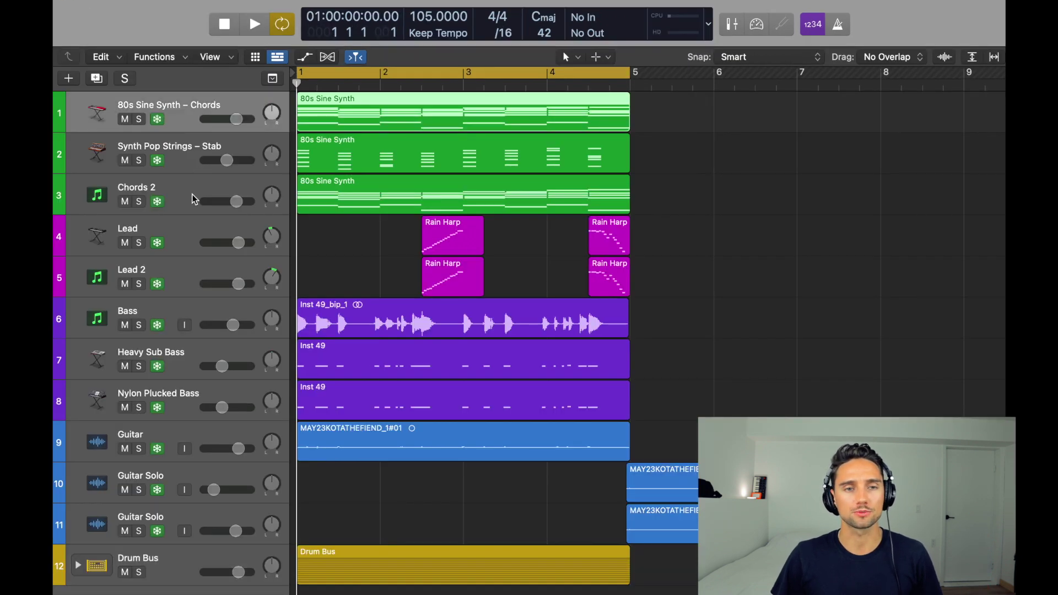
{"action": "left_click", "coordinate": [196, 200], "text": "shift"}
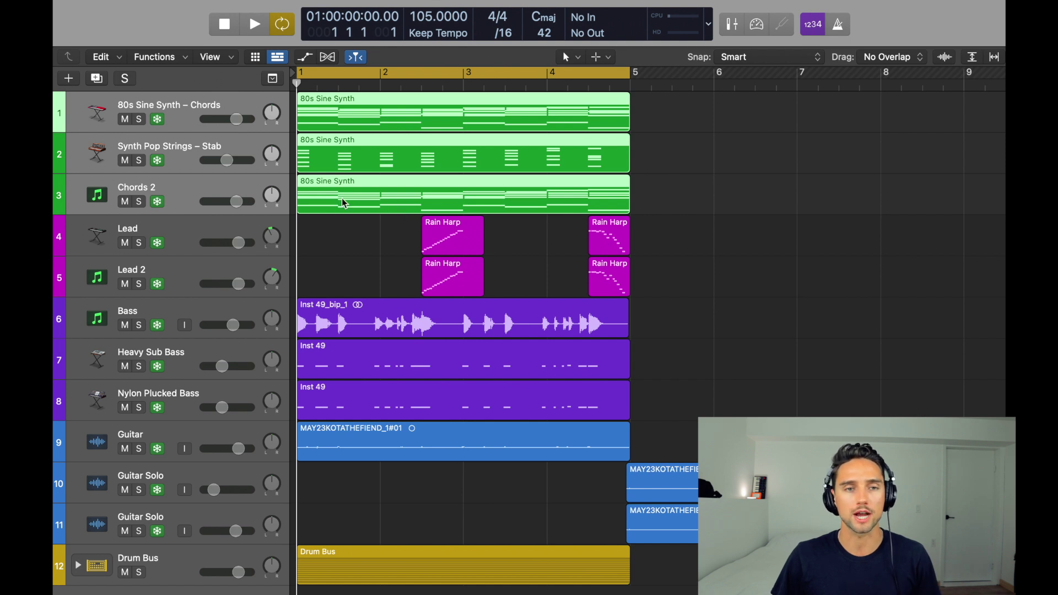
{"action": "left_click", "coordinate": [204, 223]}
{"action": "left_click", "coordinate": [266, 277], "text": "shift"}
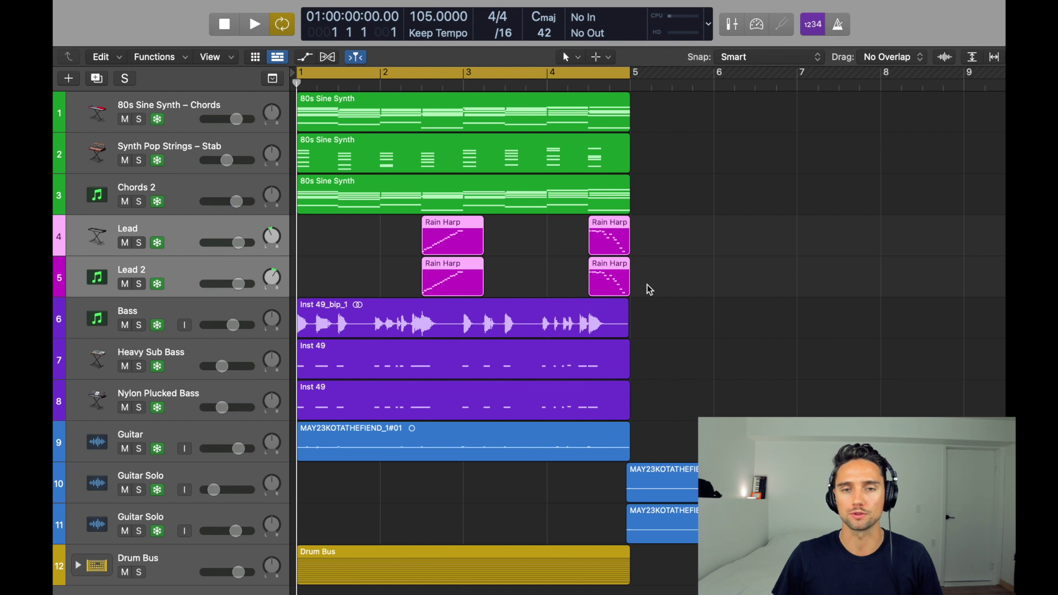
{"action": "left_click", "coordinate": [192, 320]}
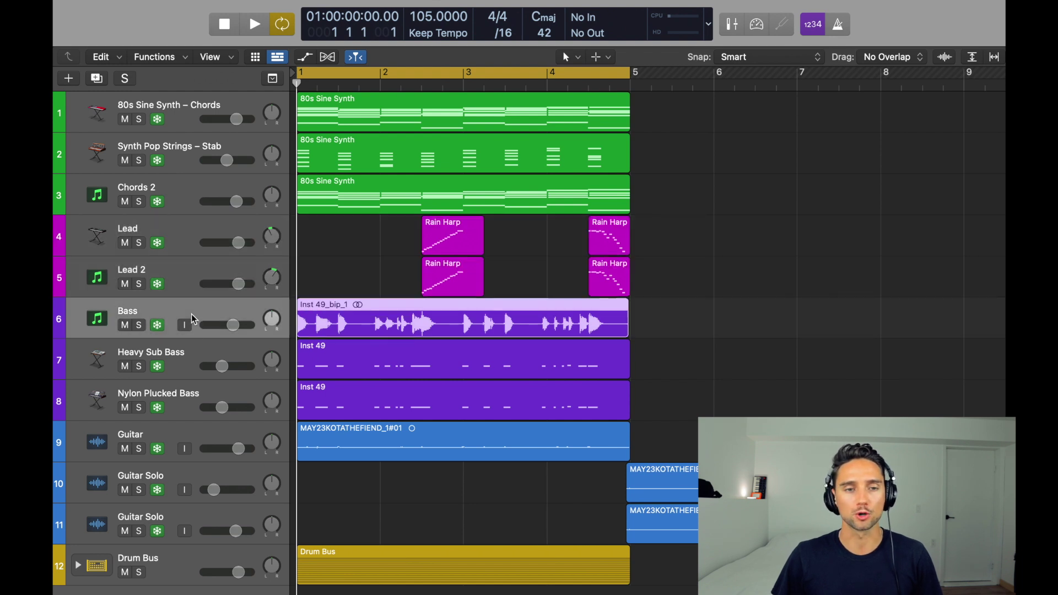
{"action": "left_click", "coordinate": [189, 394], "text": "shift"}
{"action": "left_click", "coordinate": [200, 443]}
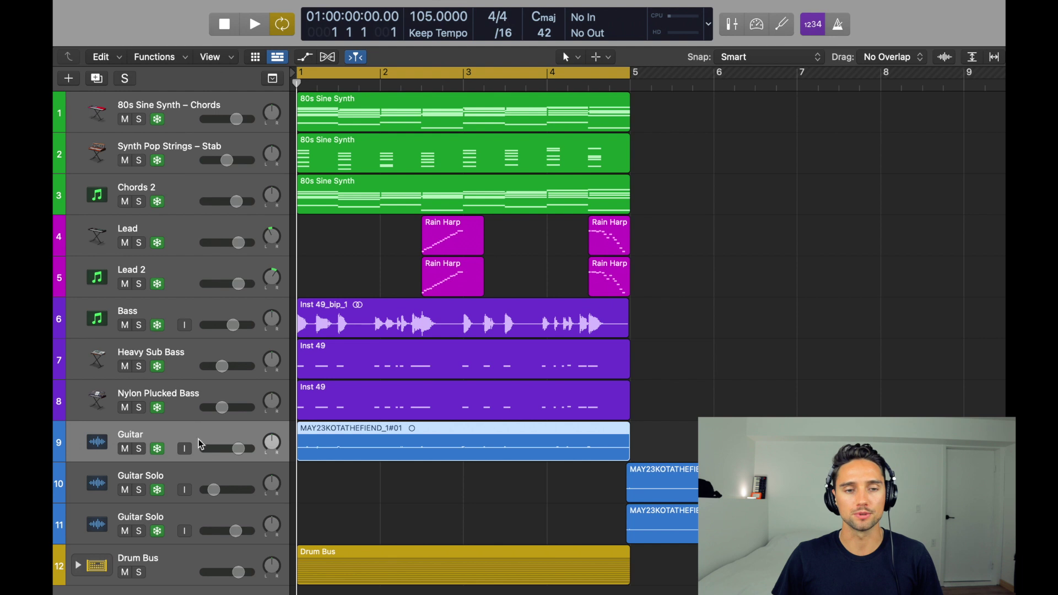
{"action": "left_click", "coordinate": [200, 517], "text": "shift"}
{"action": "left_click", "coordinate": [183, 568]}
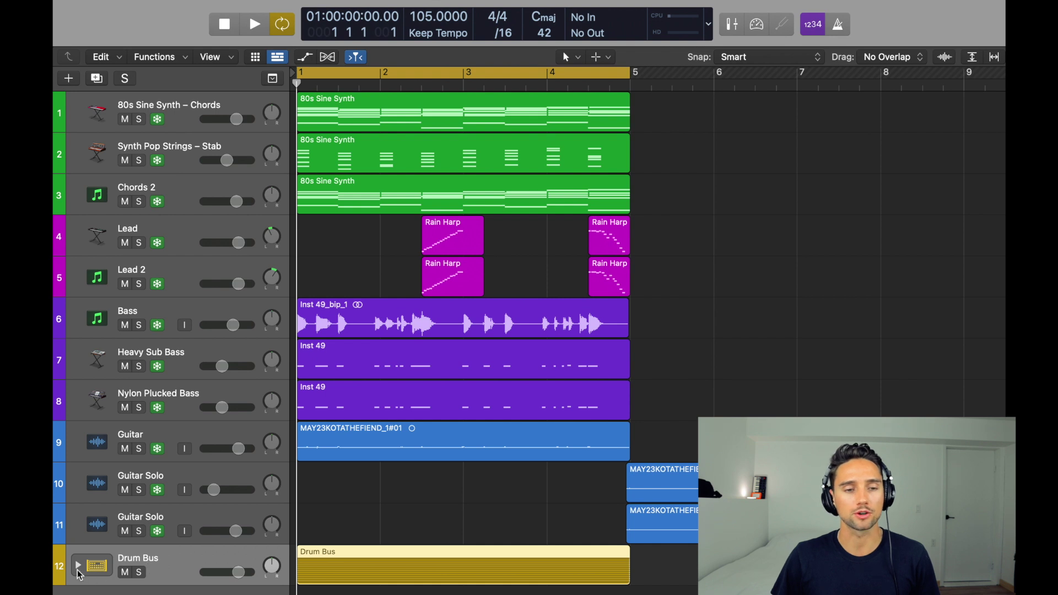
{"action": "left_click", "coordinate": [78, 567]}
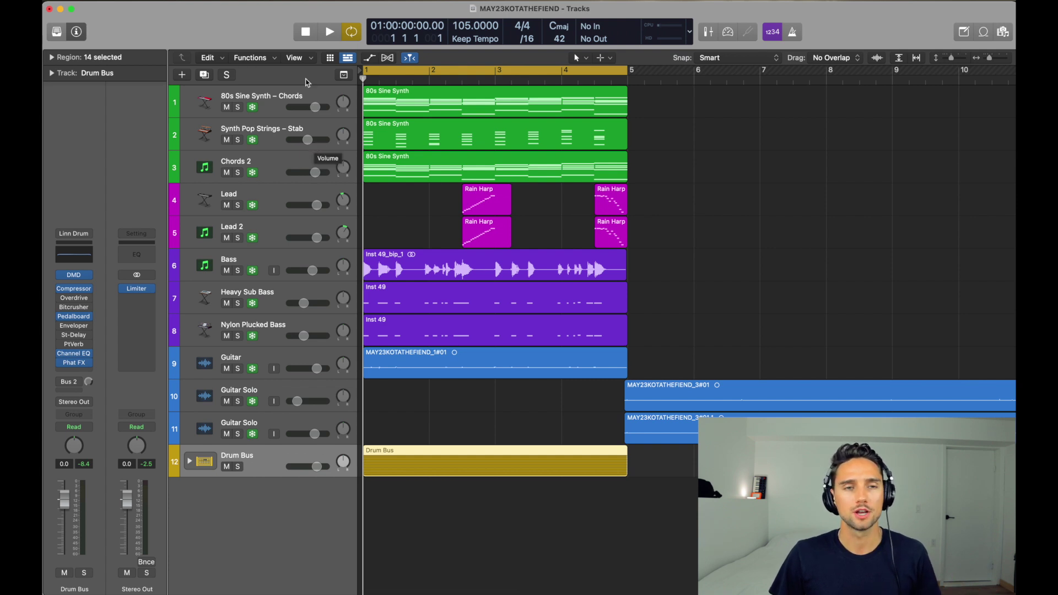
- Solo the three chord tracks (1–3) and play them back
{"action": "left_click", "coordinate": [306, 101]}
{"action": "left_click", "coordinate": [306, 157], "text": "shift"}
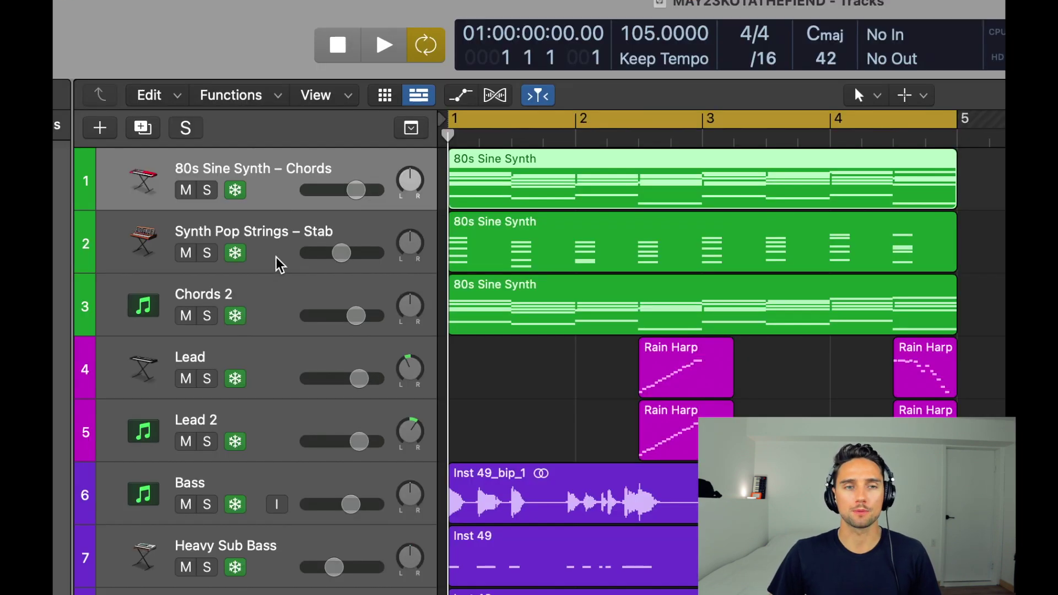
{"action": "left_click", "coordinate": [269, 161]}
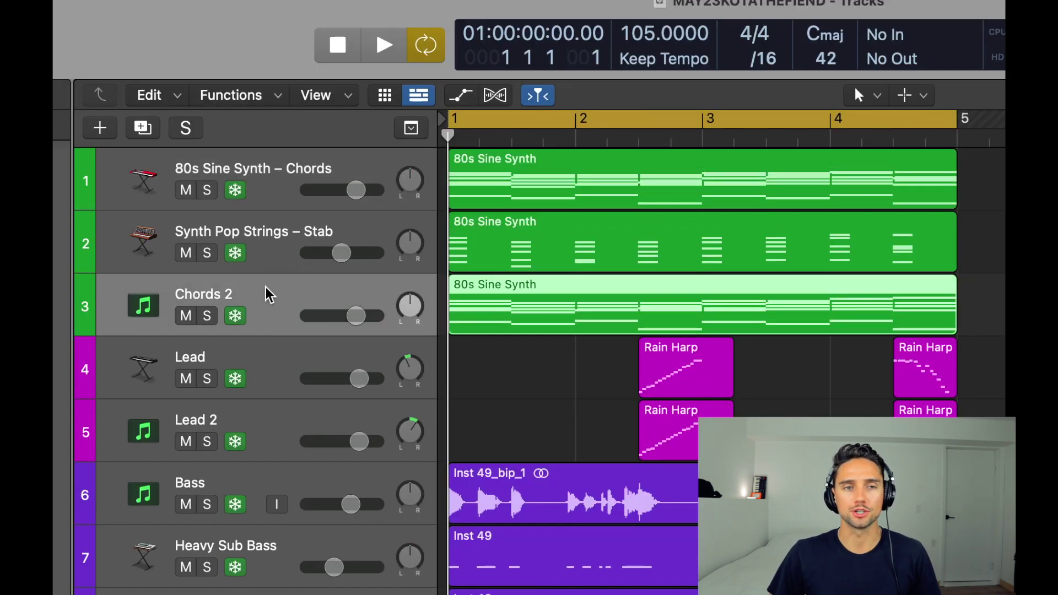
{"action": "left_click", "coordinate": [278, 106], "text": "shift"}
{"action": "key", "text": "s"}
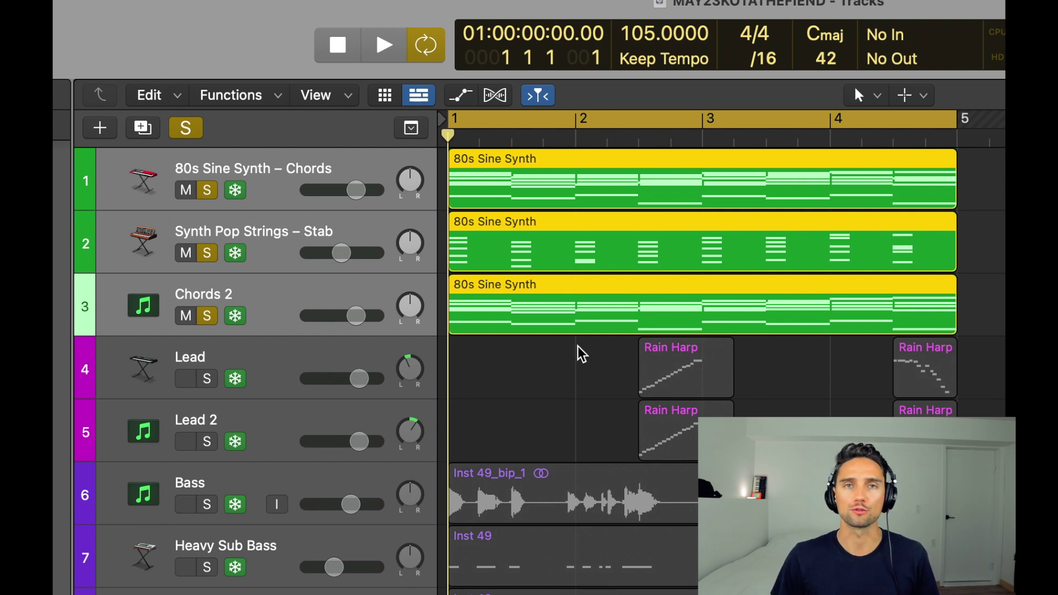
{"action": "key", "text": "space"}
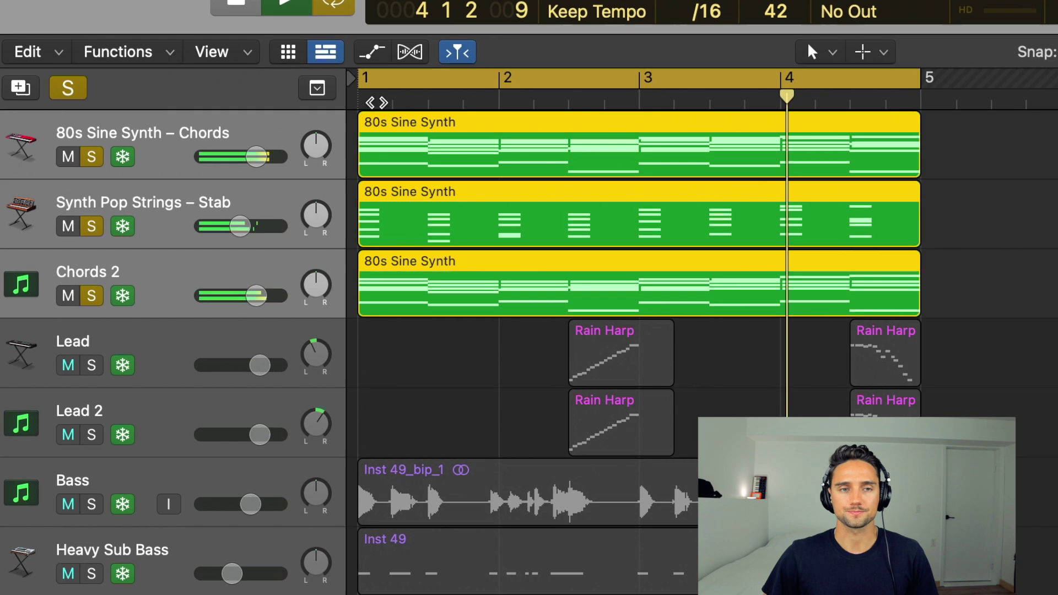
{"action": "key", "text": "space"}
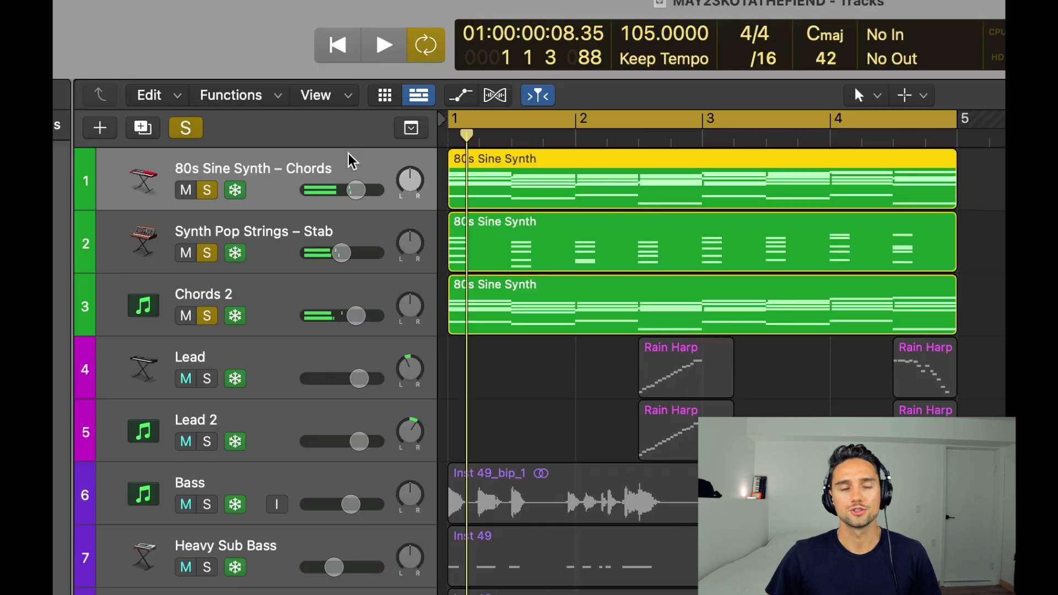
- Clear the solos on Synth Pop Strings – Stab, Chords 2 and 80s Sine Synth – Chords
{"action": "left_click", "coordinate": [273, 242]}
{"action": "left_click", "coordinate": [283, 207]}
{"action": "left_click", "coordinate": [283, 254]}
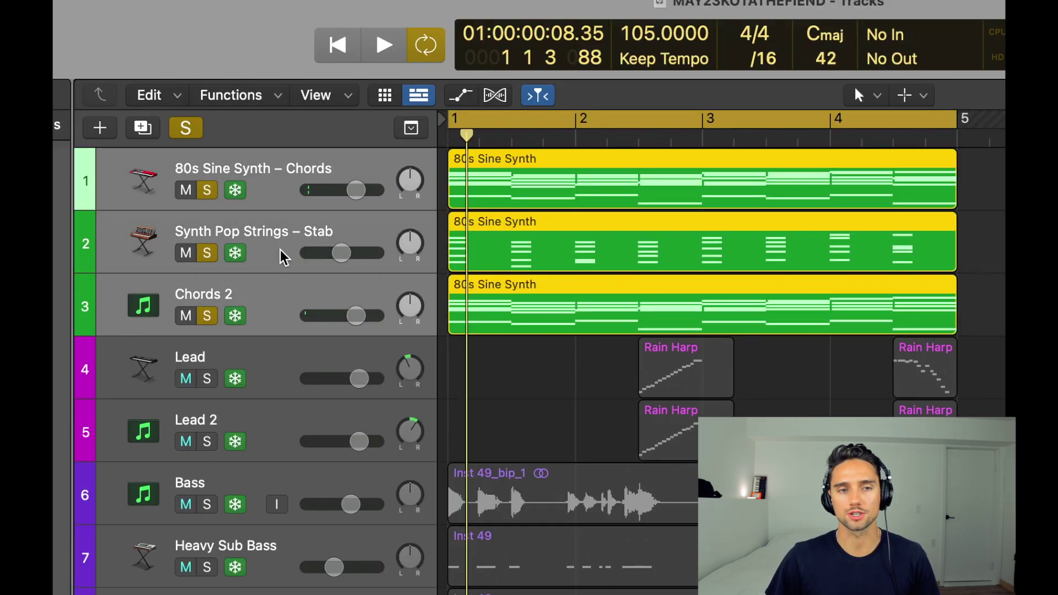
{"action": "left_click", "coordinate": [283, 191]}
{"action": "left_click", "coordinate": [273, 315], "text": "shift"}
{"action": "left_click", "coordinate": [278, 263]}
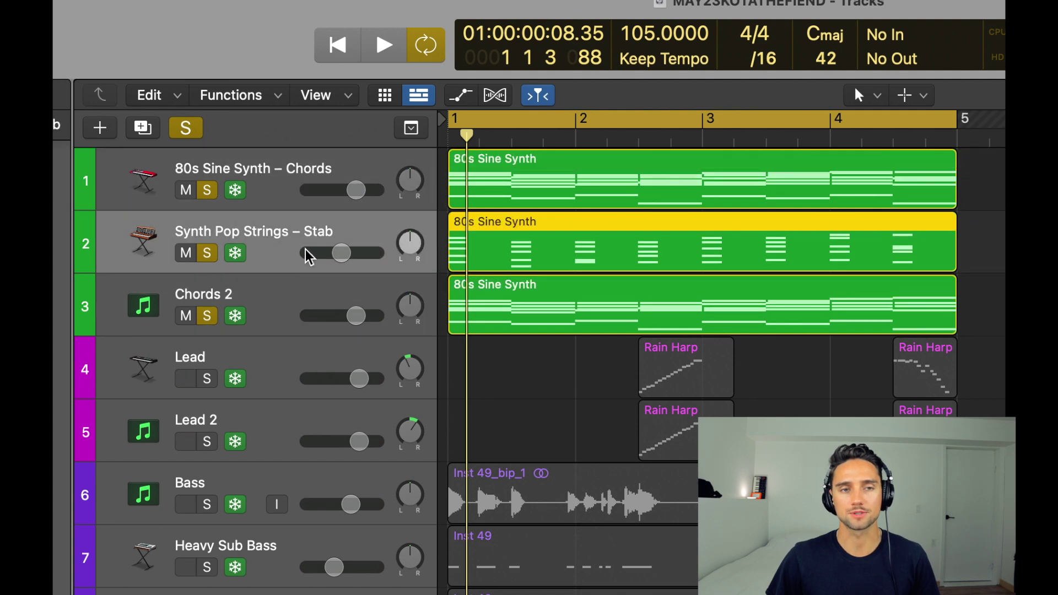
{"action": "left_click", "coordinate": [207, 253]}
{"action": "left_click", "coordinate": [207, 315]}
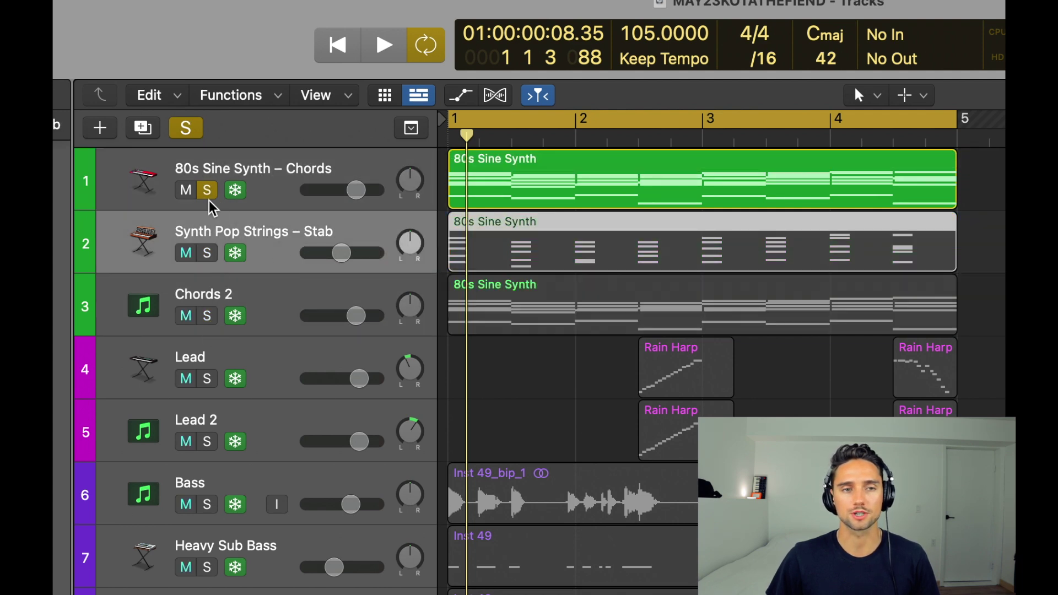
{"action": "left_click", "coordinate": [207, 190]}
- Audition Synth Pop Strings – Stab solo, then clear its solo
{"action": "left_click", "coordinate": [302, 224]}
{"action": "key", "text": "s"}
{"action": "key", "text": "space"}
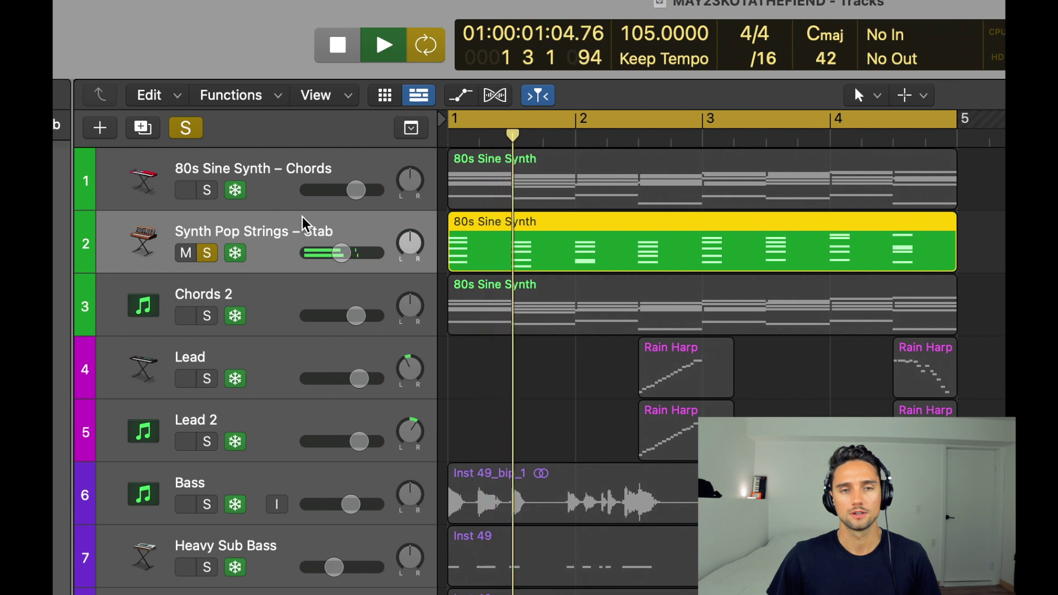
{"action": "key", "text": "space"}
{"action": "key", "text": "s"}
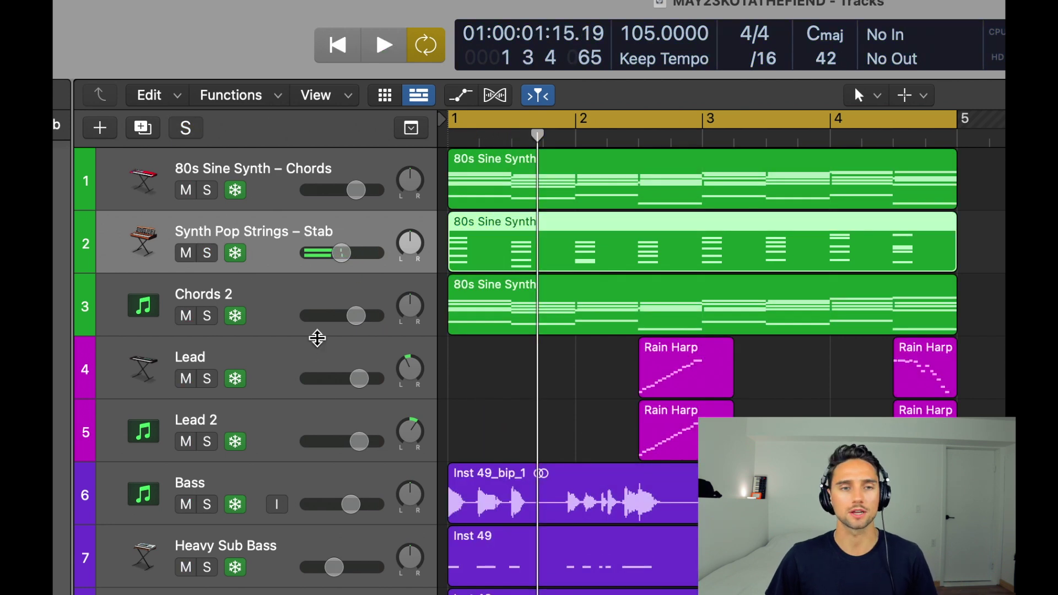
- Solo and play both Lead tracks from the Rain Harp regions' start, then unsolo them
{"action": "left_click_drag", "start_coordinate": [316, 340], "coordinate": [325, 430]}
{"action": "key", "text": "shift+Return"}
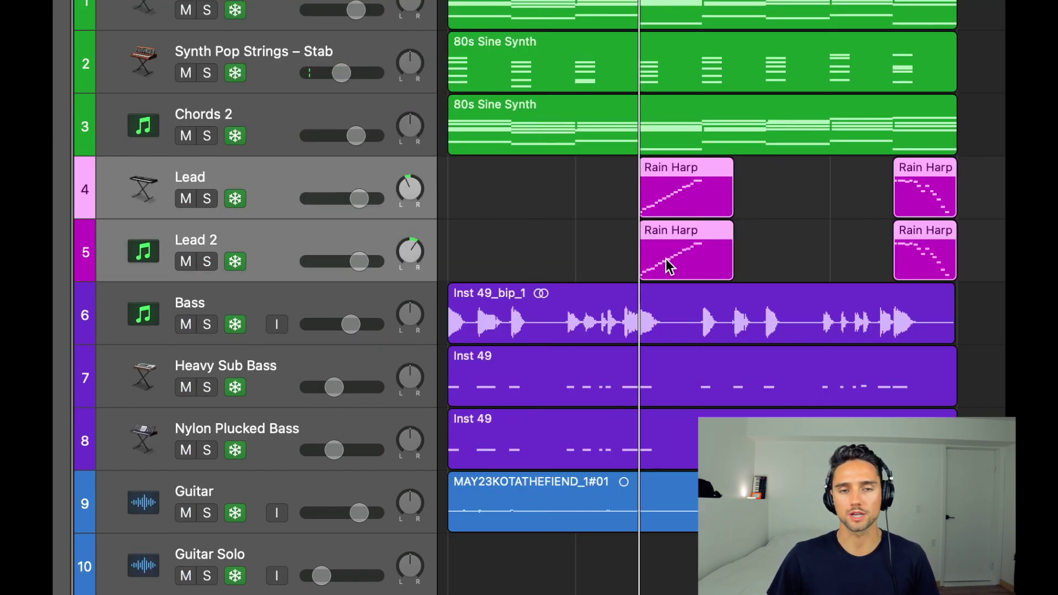
{"action": "key", "text": "s"}
{"action": "key", "text": "space"}
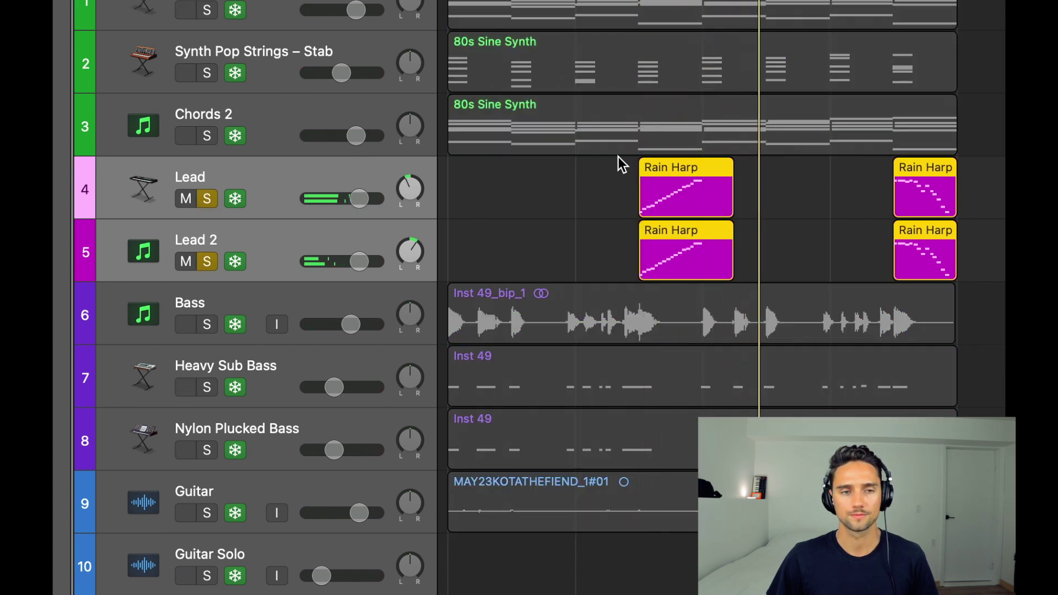
{"action": "key", "text": "space"}
{"action": "key", "text": "s"}
- Solo the three bass tracks and play them from the region start
{"action": "scroll", "coordinate": [303, 331], "scroll_direction": "down", "scroll_amount": 5}
{"action": "left_click", "coordinate": [282, 145]}
{"action": "left_click", "coordinate": [295, 274], "text": "shift"}
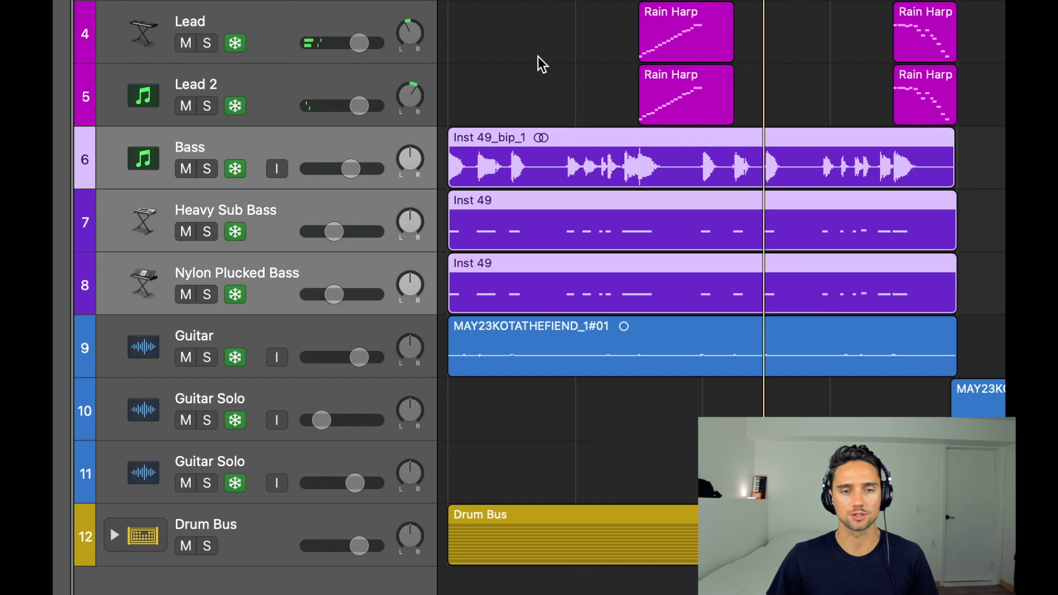
{"action": "key", "text": "s"}
{"action": "key", "text": "shift+Return"}
{"action": "key", "text": "space"}
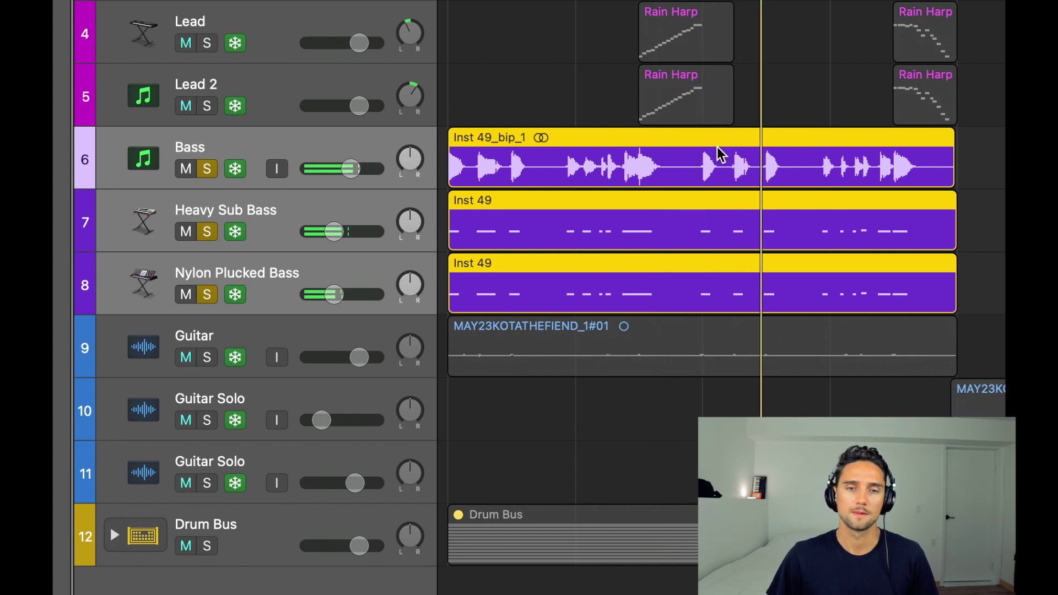
{"action": "scroll", "coordinate": [601, 118], "scroll_direction": "down", "scroll_amount": 1}
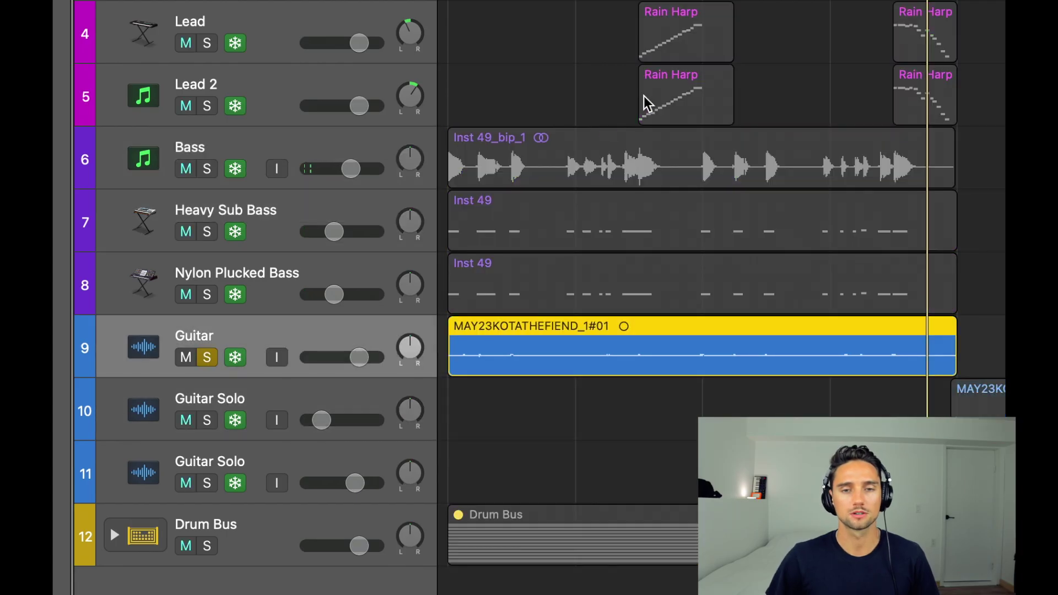
- Audition the Guitar track, then solo the Drum Bus and play the drums
{"action": "key", "text": "space"}
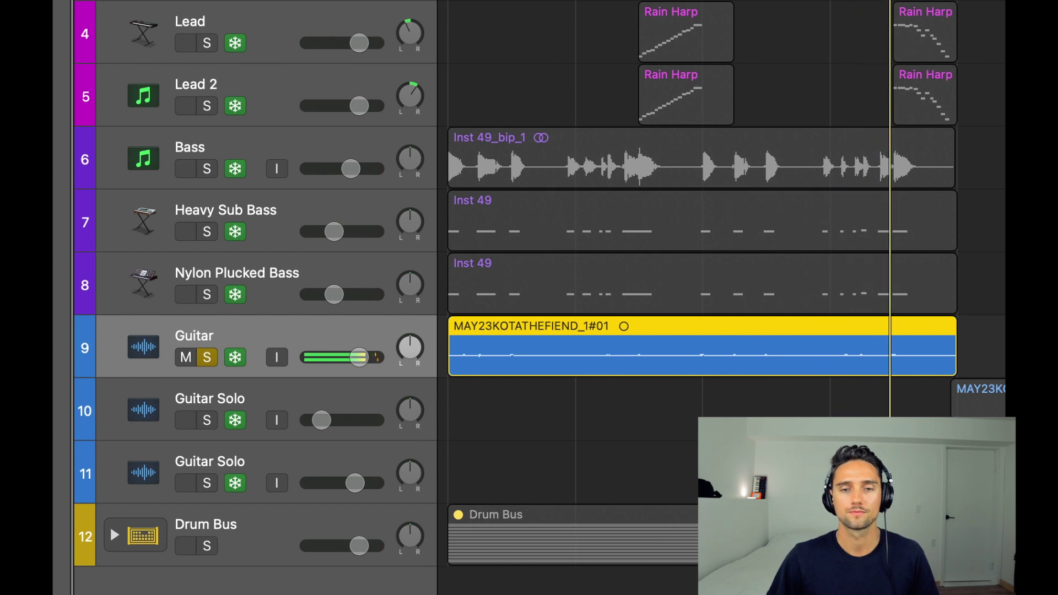
{"action": "left_click", "coordinate": [259, 187]}
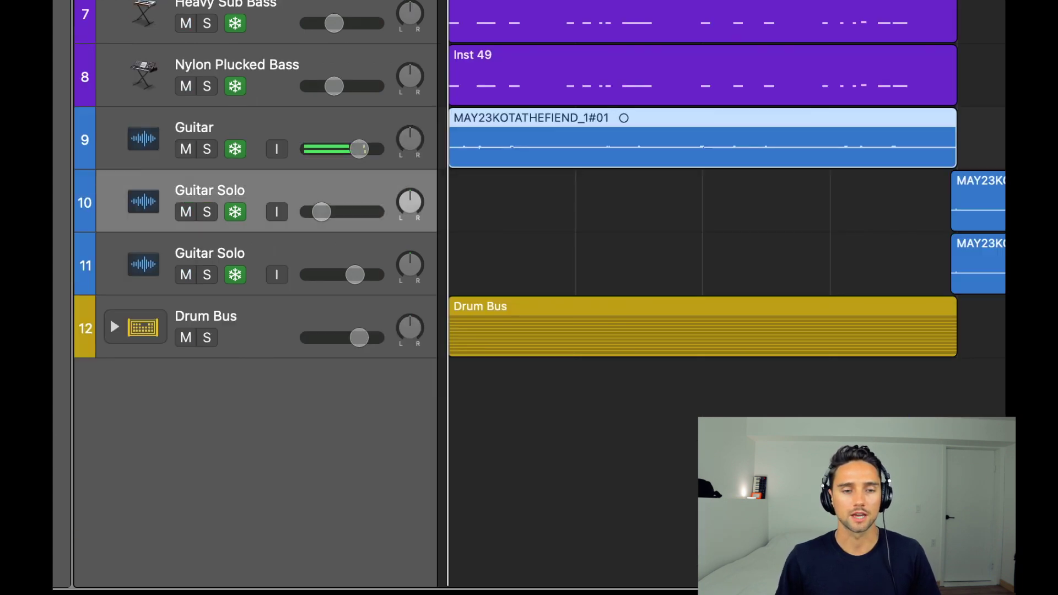
{"action": "key", "text": "Down"}
{"action": "key", "text": "Down"}
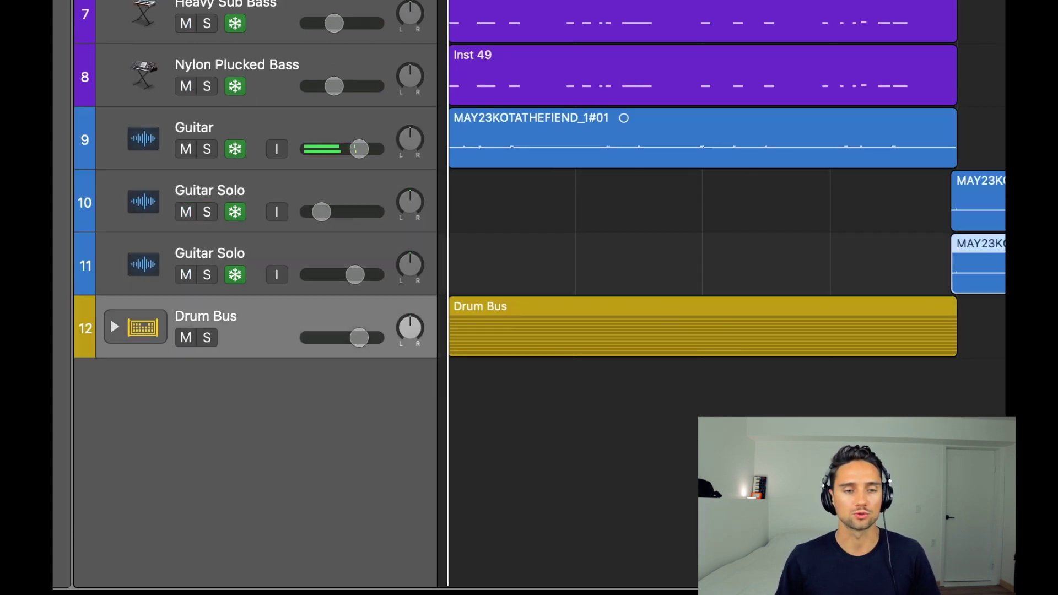
{"action": "key", "text": "s"}
{"action": "key", "text": "space"}
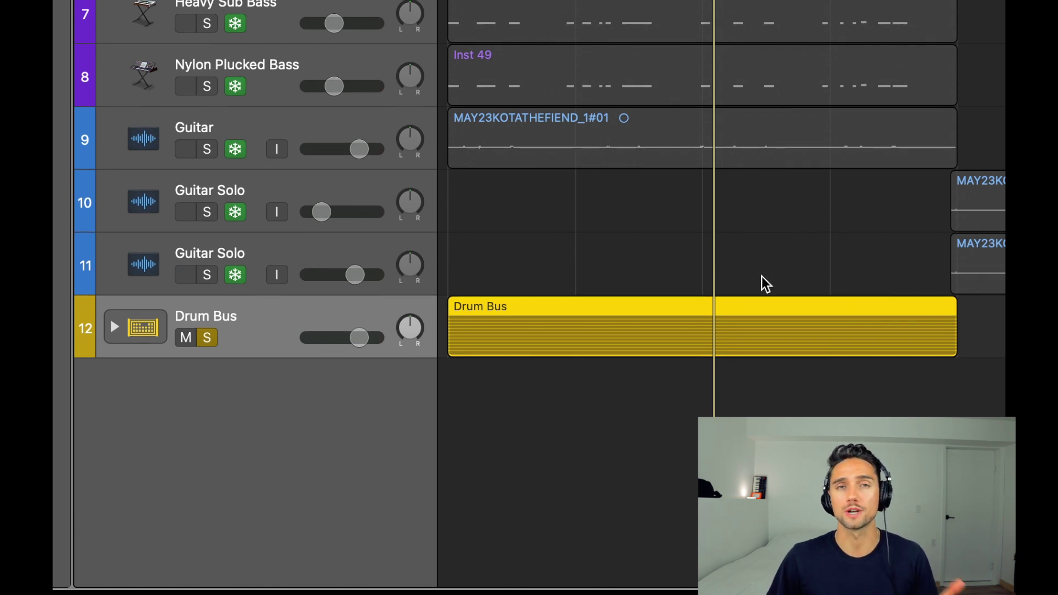
{"action": "key", "text": "ctrl+alt+super+m"}
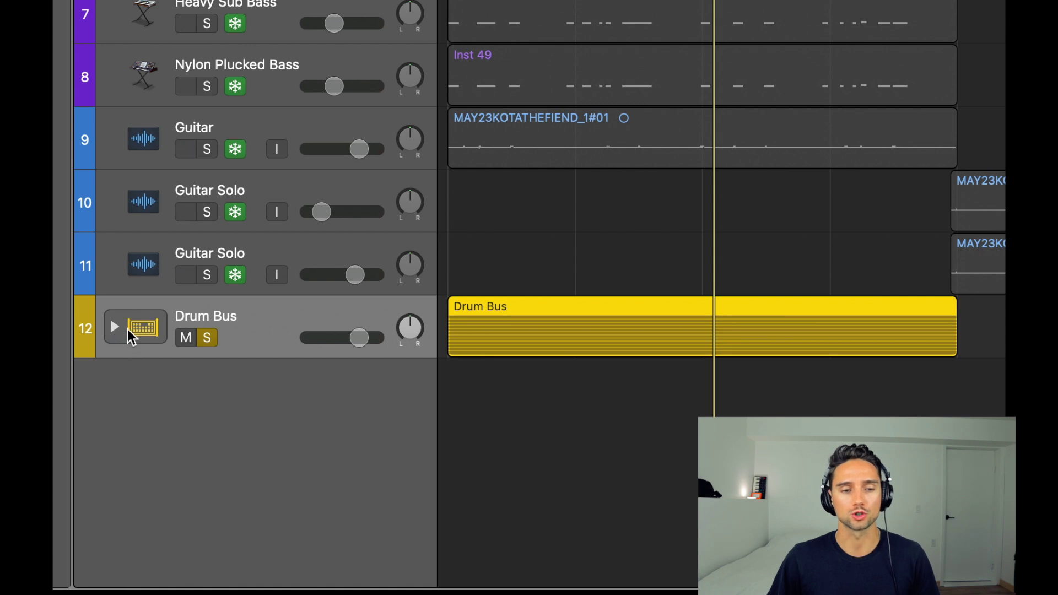
{"action": "left_click", "coordinate": [114, 328]}
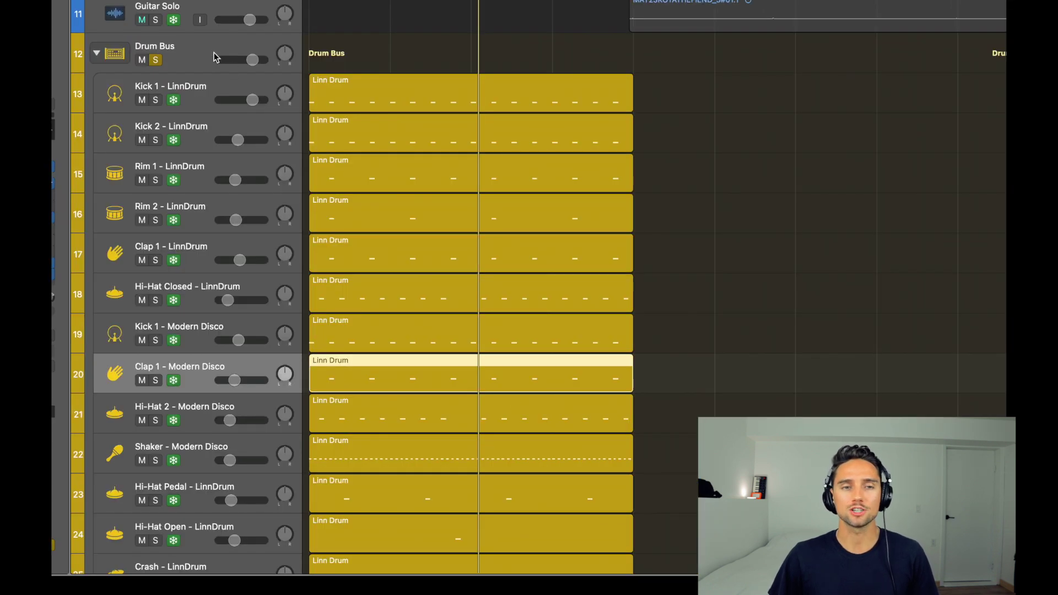
{"action": "left_click", "coordinate": [366, 105]}
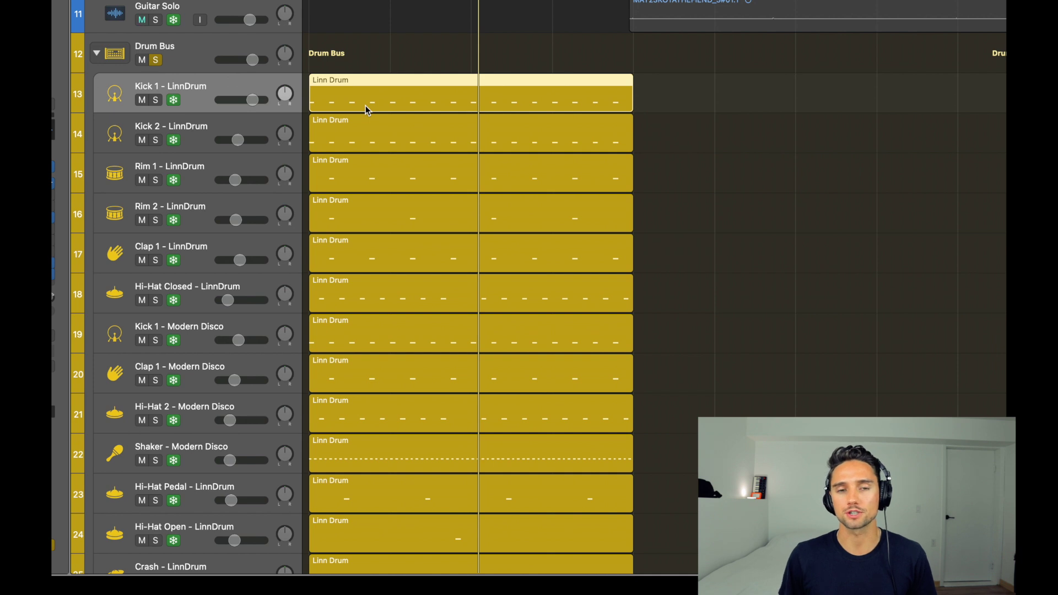
{"action": "key", "text": "Down"}
{"action": "key", "text": "Down"}
{"action": "key", "text": "Down"}
{"action": "key", "text": "Down"}
{"action": "key", "text": "Down"}
{"action": "key", "text": "Down"}
{"action": "key", "text": "Down"}
{"action": "key", "text": "Down"}
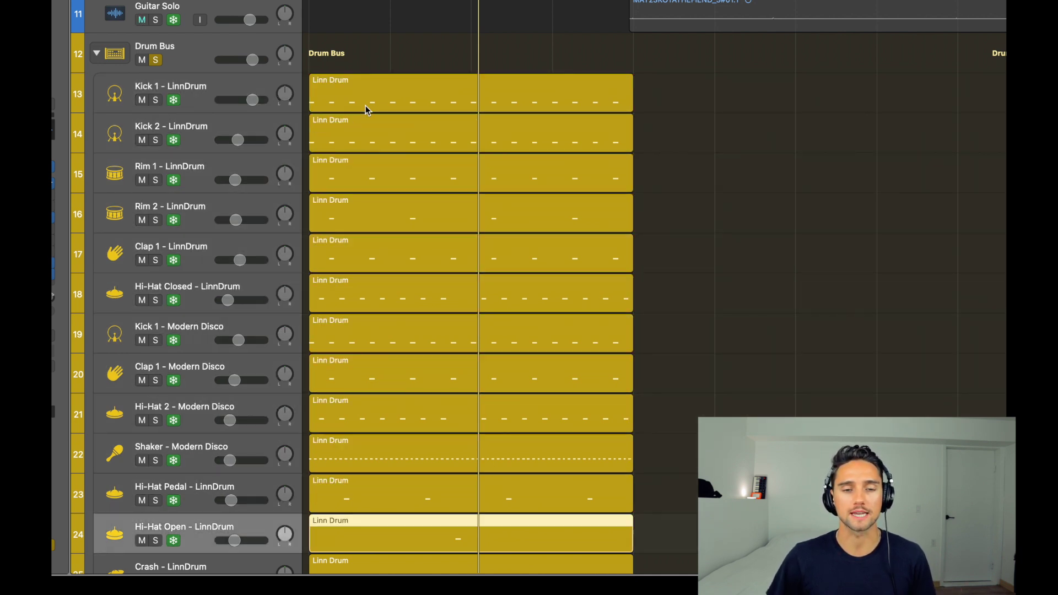
{"action": "scroll", "coordinate": [386, 132], "scroll_direction": "down", "scroll_amount": 5}
{"action": "left_click", "coordinate": [199, 376]}
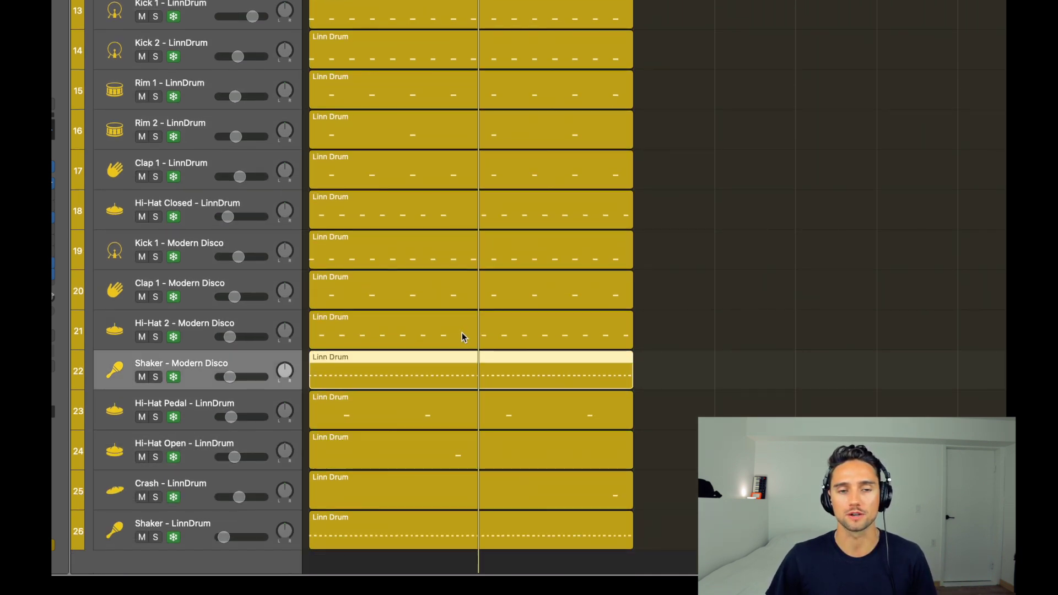
{"action": "key", "text": "s"}
{"action": "scroll", "coordinate": [751, 307], "scroll_direction": "up", "scroll_amount": 1}
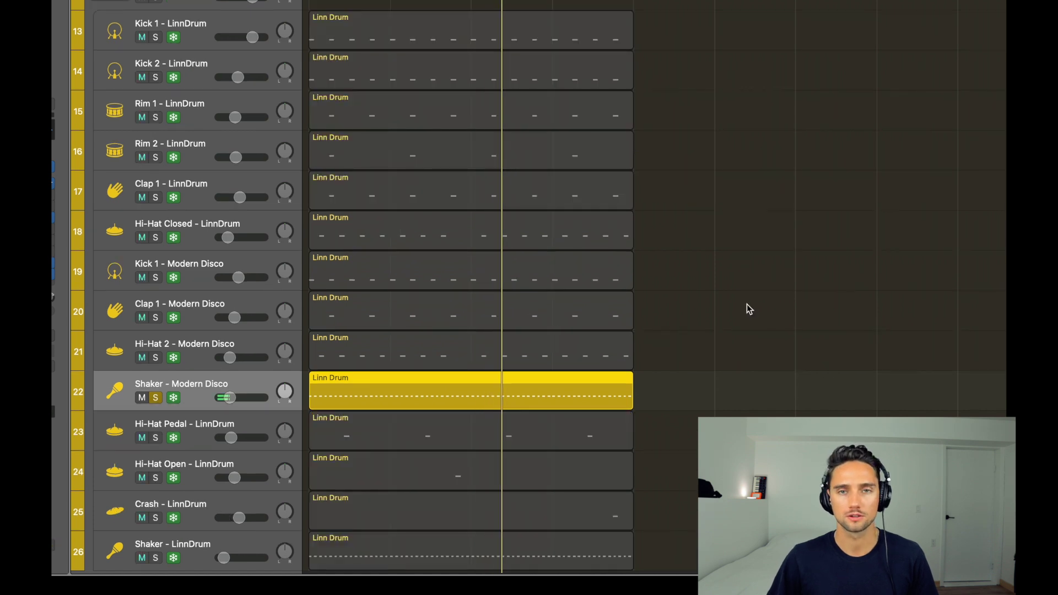
{"action": "key", "text": "s"}
{"action": "key", "text": "Up"}
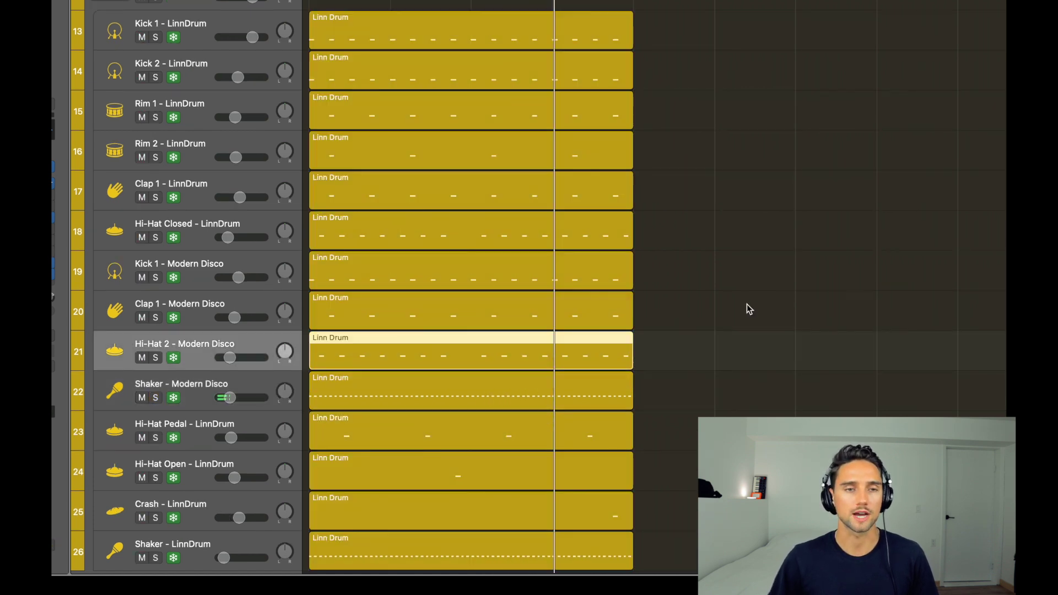
{"action": "left_click", "coordinate": [221, 26]}
{"action": "left_click", "coordinate": [292, 57], "text": "shift"}
{"action": "key", "text": "s"}
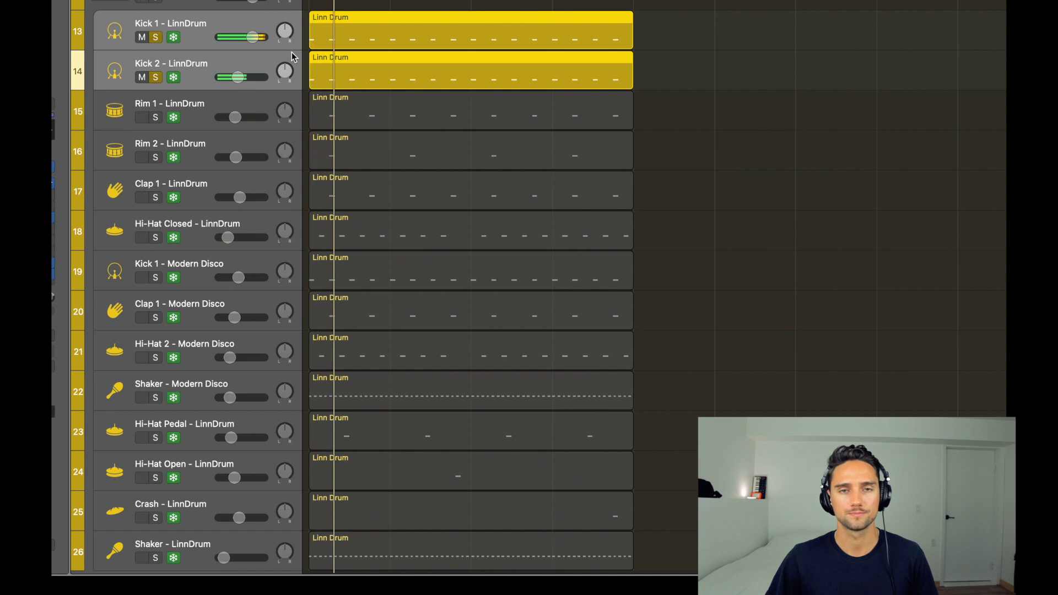
{"action": "key", "text": "s"}
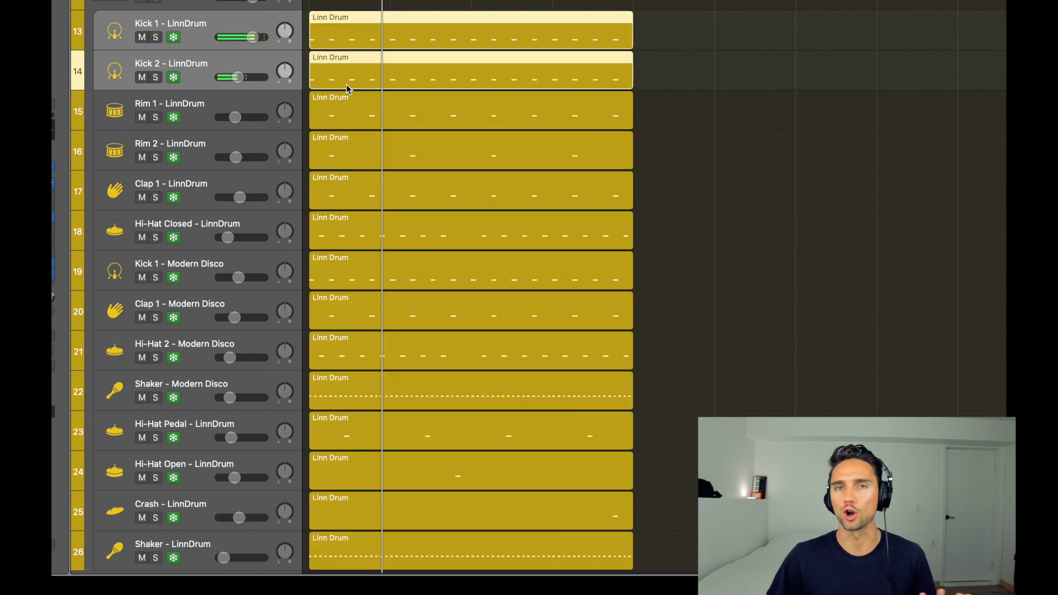
{"action": "scroll", "coordinate": [348, 90], "scroll_direction": "up", "scroll_amount": 1}
{"action": "scroll", "coordinate": [431, 122], "scroll_direction": "up", "scroll_amount": 1}
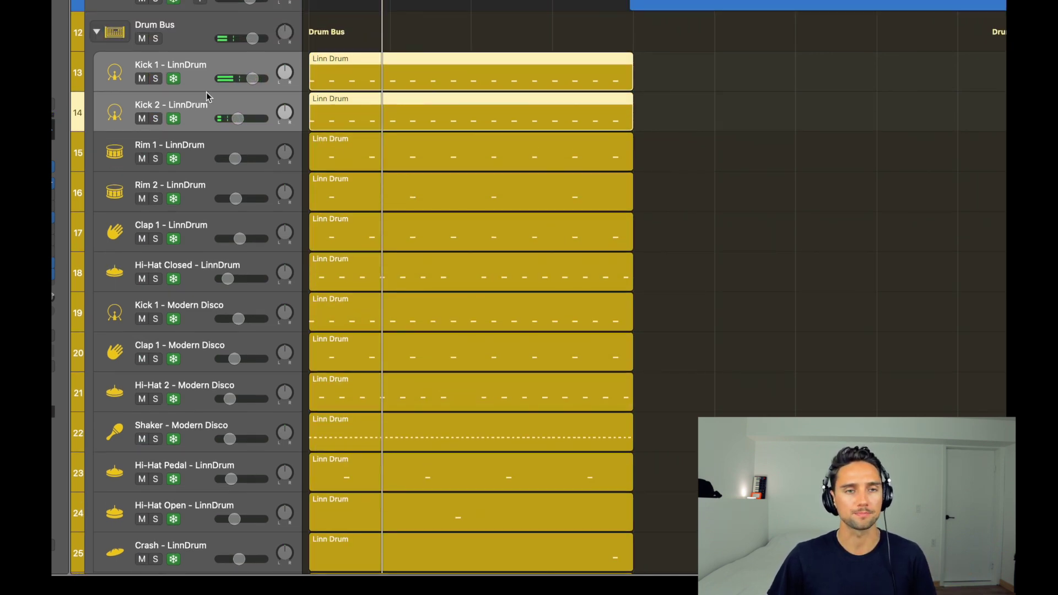
{"action": "left_click", "coordinate": [201, 66]}
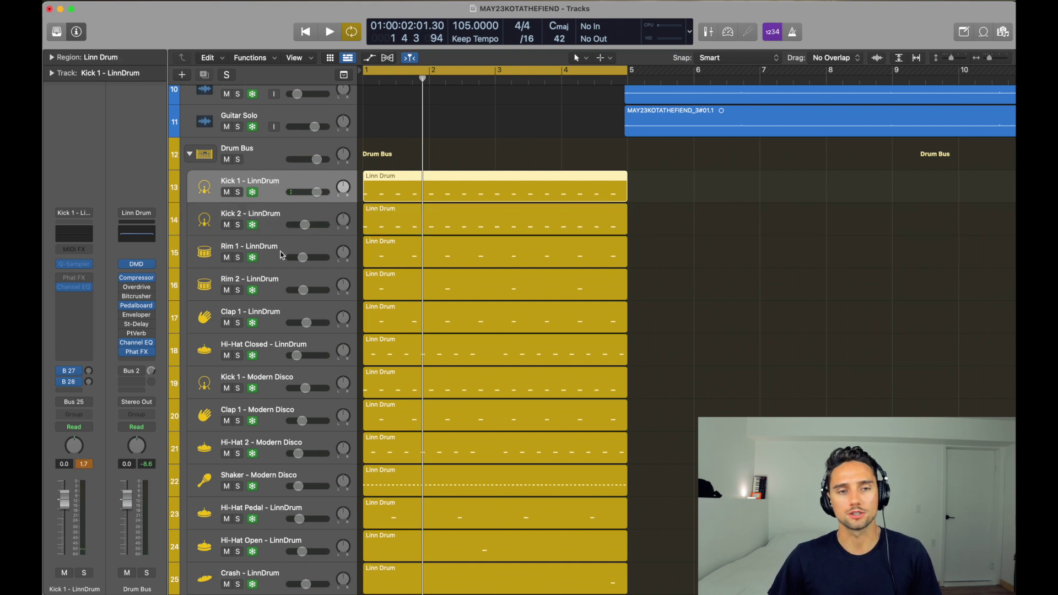
{"action": "left_click", "coordinate": [281, 255]}
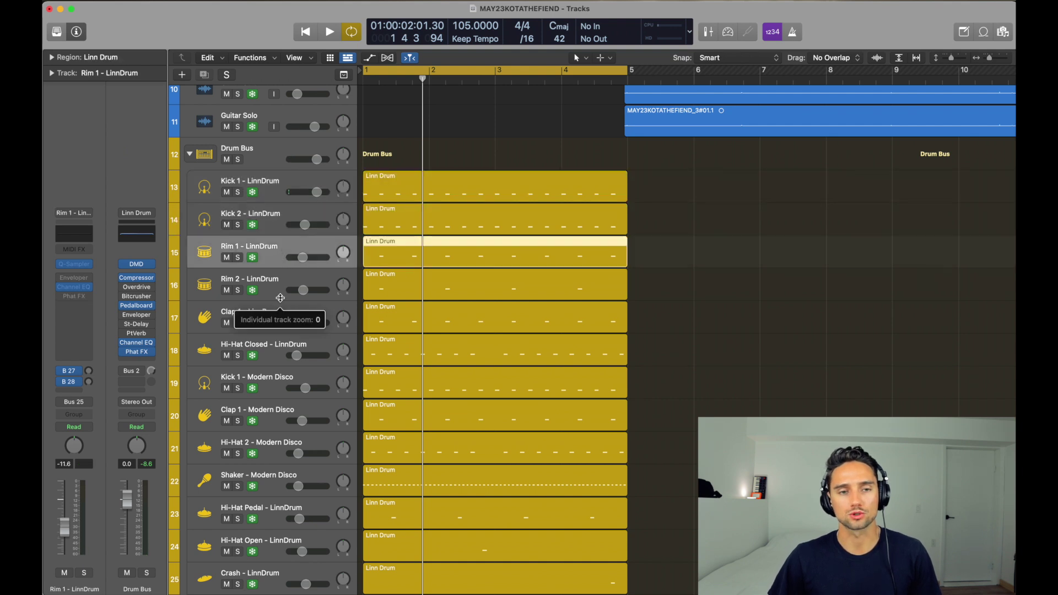
{"action": "left_click", "coordinate": [280, 292]}
{"action": "scroll", "coordinate": [282, 312], "scroll_direction": "down", "scroll_amount": 1}
{"action": "key", "text": "s"}
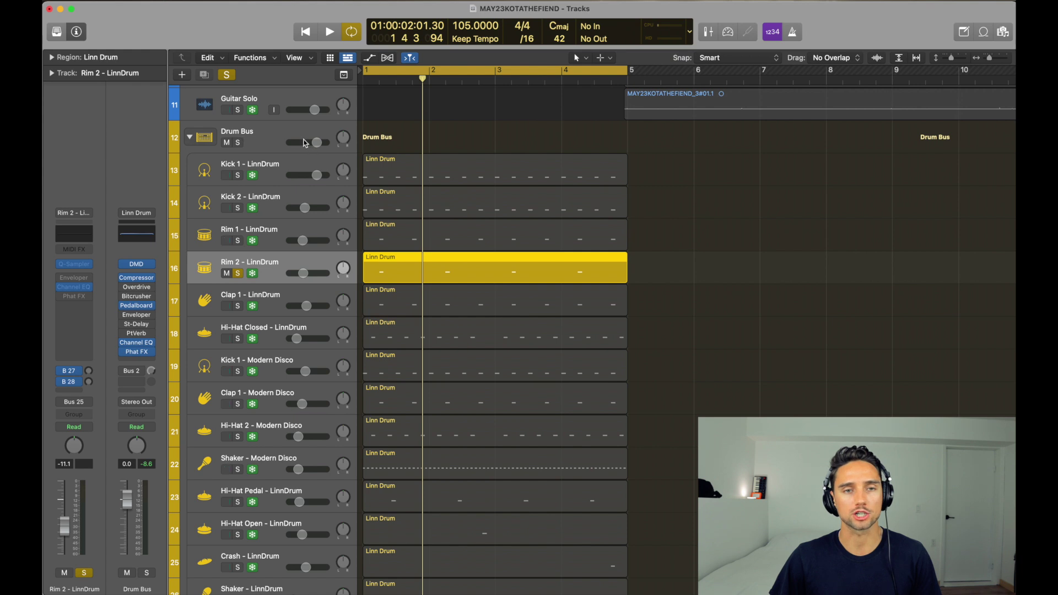
{"action": "key", "text": "Return"}
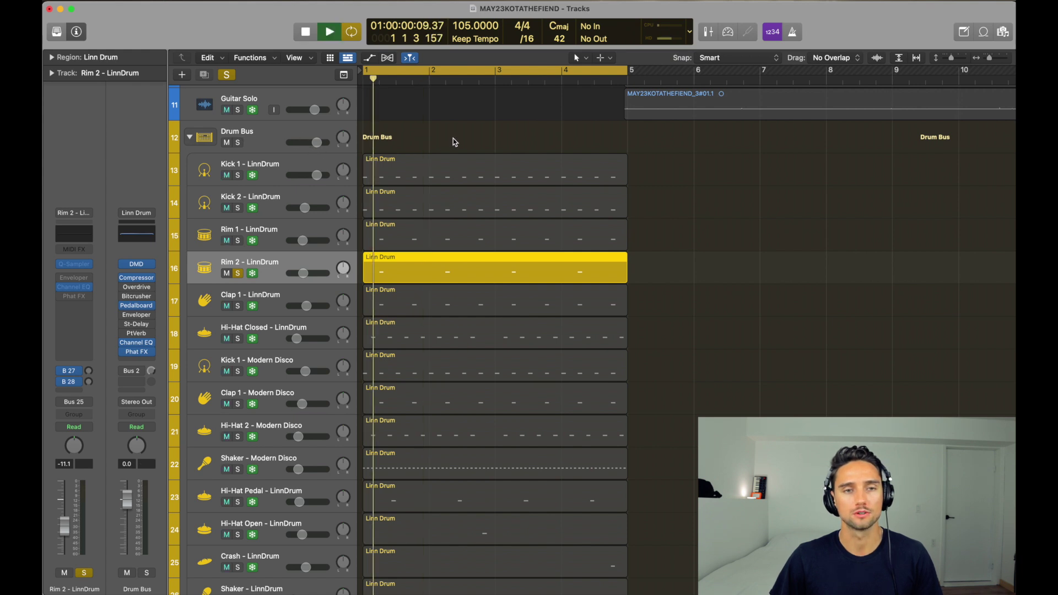
{"action": "key", "text": "s"}
{"action": "key", "text": "Down"}
{"action": "key", "text": "Down"}
{"action": "key", "text": "Down"}
{"action": "key", "text": "Down"}
{"action": "key", "text": "Down"}
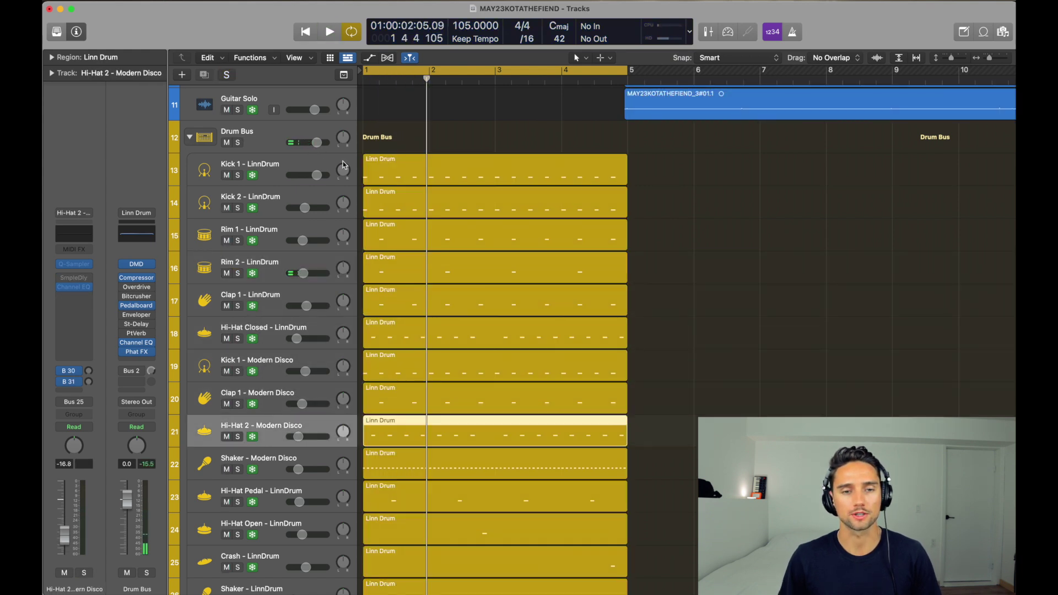
{"action": "key", "text": "Up"}
{"action": "key", "text": "Up"}
{"action": "key", "text": "s"}
{"action": "key", "text": "space"}
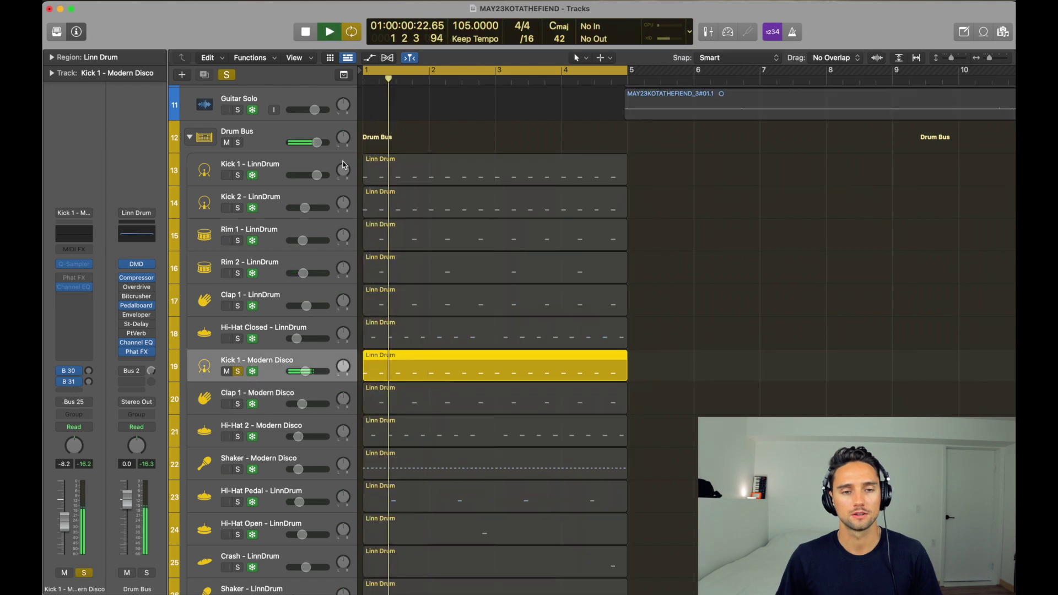
{"action": "key", "text": "space"}
{"action": "key", "text": "s"}
{"action": "key", "text": "Down"}
{"action": "key", "text": "Down"}
{"action": "key", "text": "Down"}
{"action": "key", "text": "Down"}
{"action": "key", "text": "Up"}
{"action": "key", "text": "s"}
{"action": "key", "text": "space"}
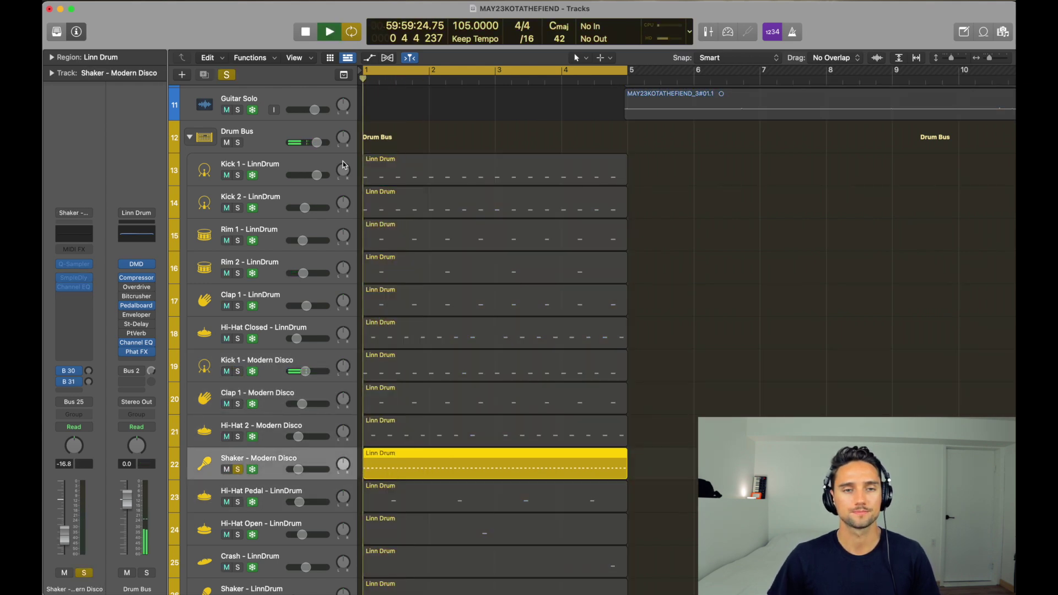
{"action": "key", "text": "space"}
{"action": "key", "text": "s"}
{"action": "scroll", "coordinate": [290, 158], "scroll_direction": "down", "scroll_amount": 1}
{"action": "left_click", "coordinate": [276, 130]}
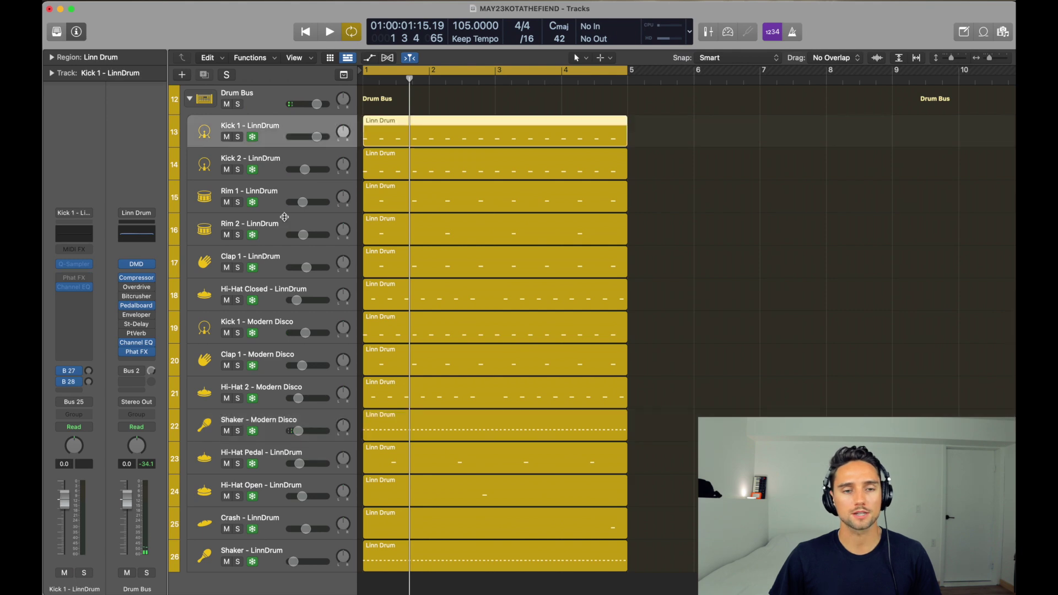
{"action": "scroll", "coordinate": [298, 232], "scroll_direction": "down", "scroll_amount": 1}
{"action": "key", "text": "super+a"}
{"action": "scroll", "coordinate": [335, 340], "scroll_direction": "up", "scroll_amount": 2}
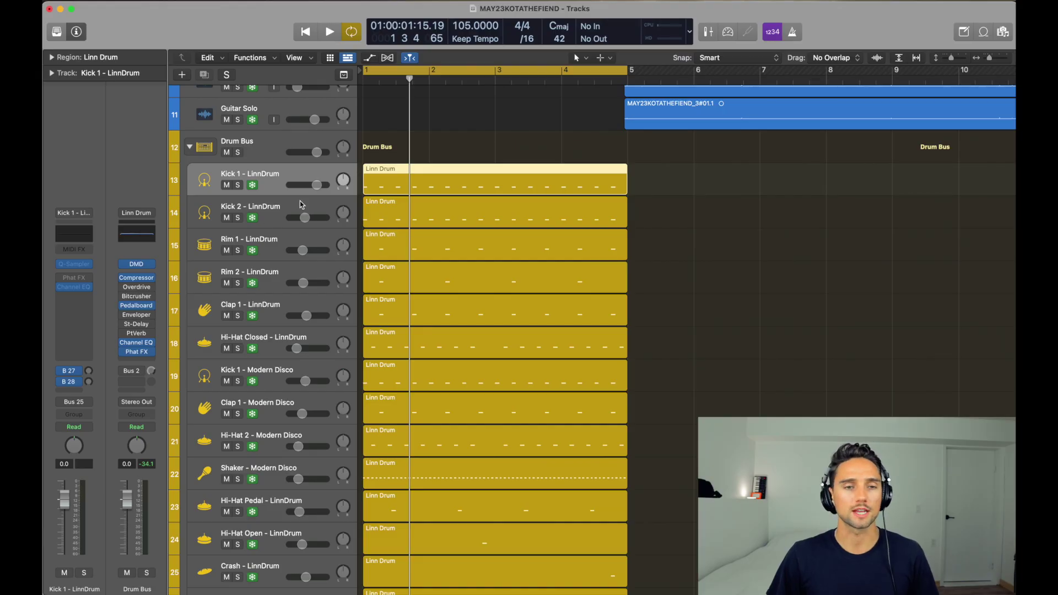
{"action": "left_click", "coordinate": [265, 342], "text": "shift"}
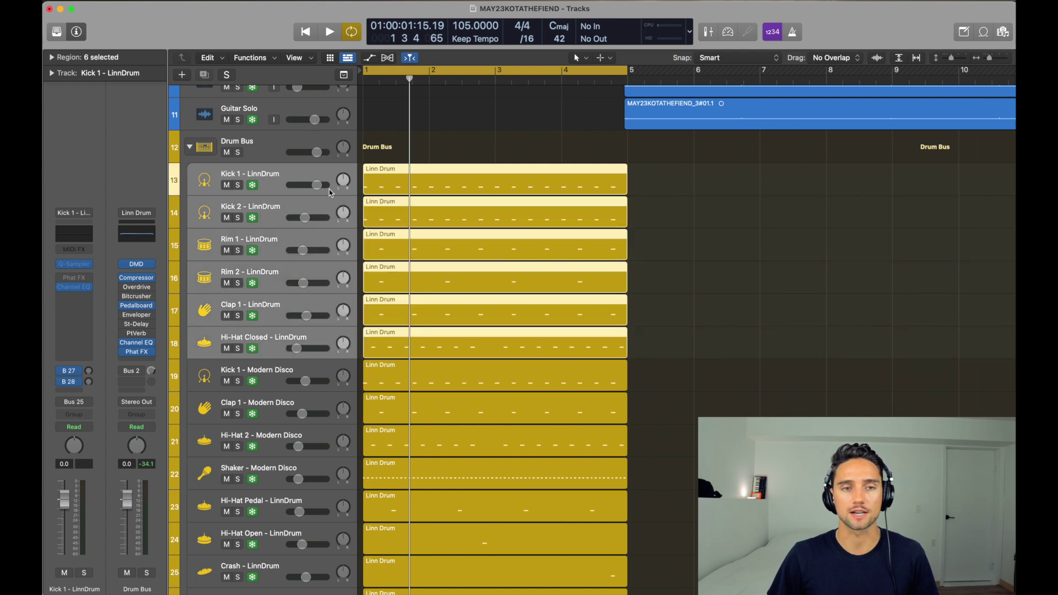
{"action": "left_click", "coordinate": [287, 478]}
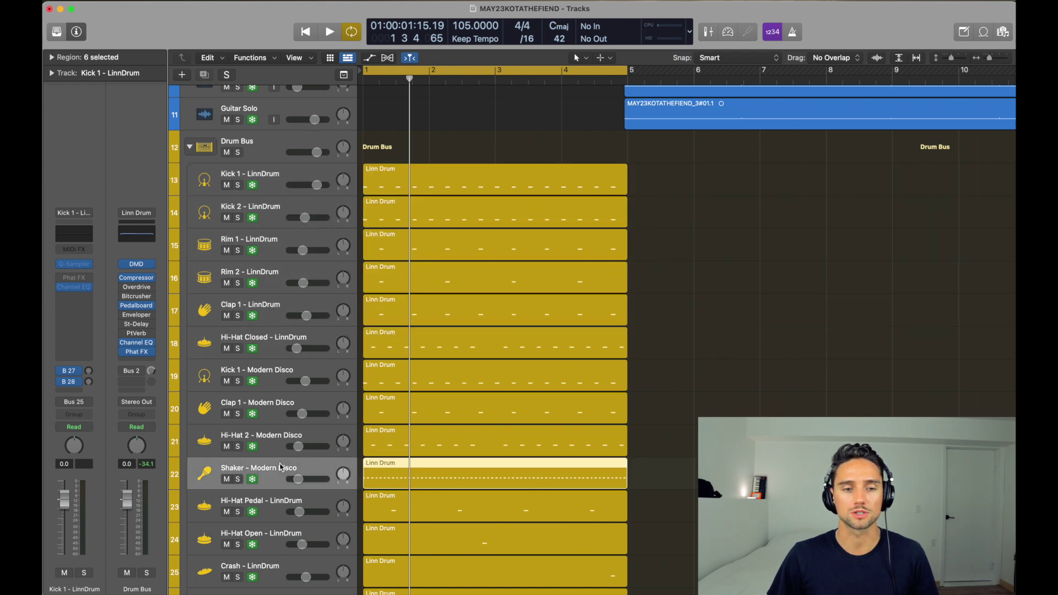
{"action": "left_click", "coordinate": [276, 537], "text": "shift"}
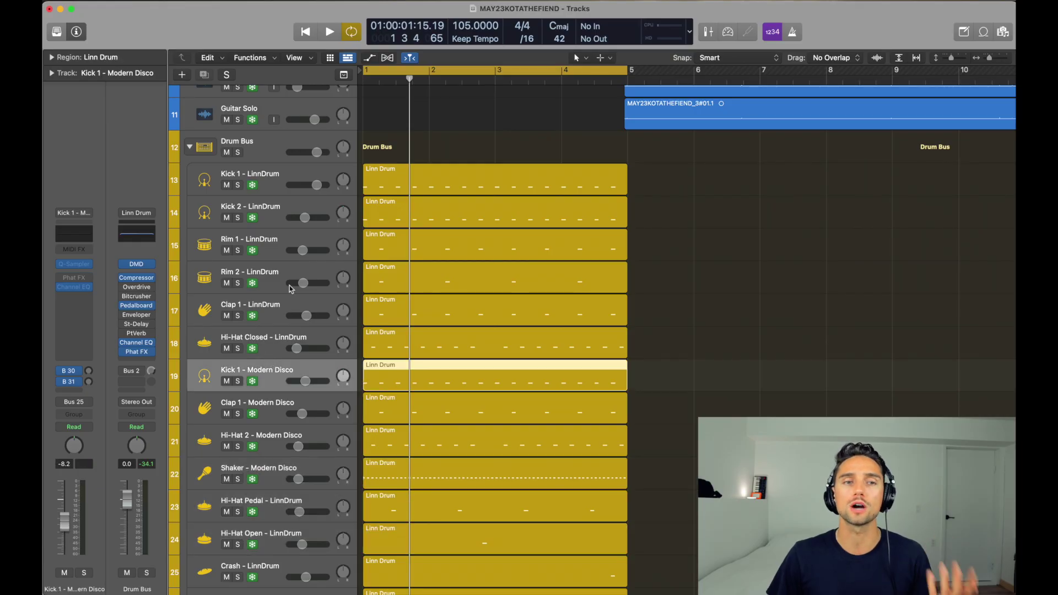
- Solo the Drum Bus, play and stop the drums, then unmute the Drum Bus track
{"action": "left_click", "coordinate": [279, 138]}
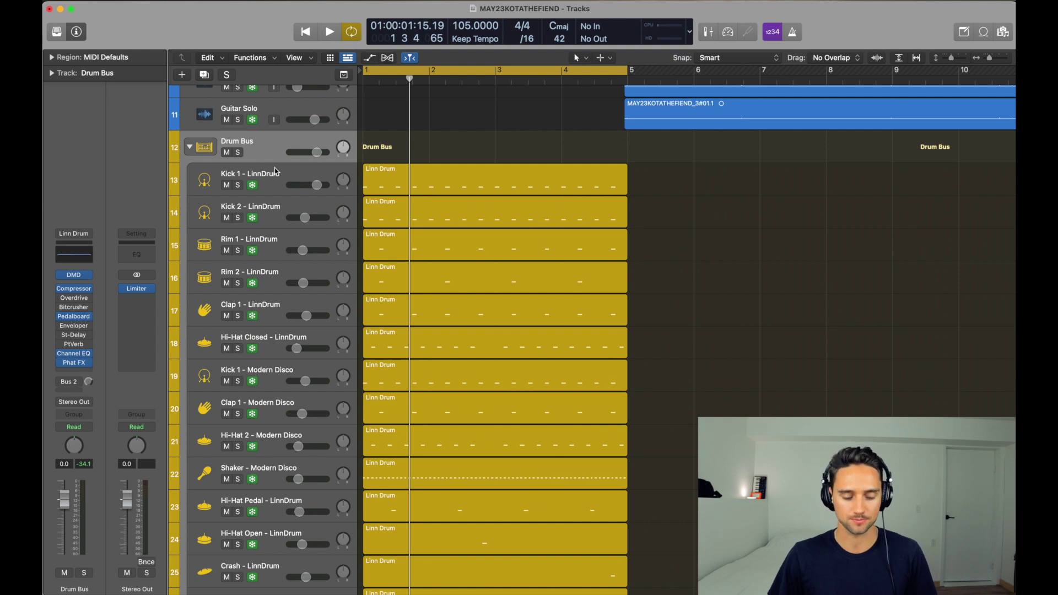
{"action": "key", "text": "s"}
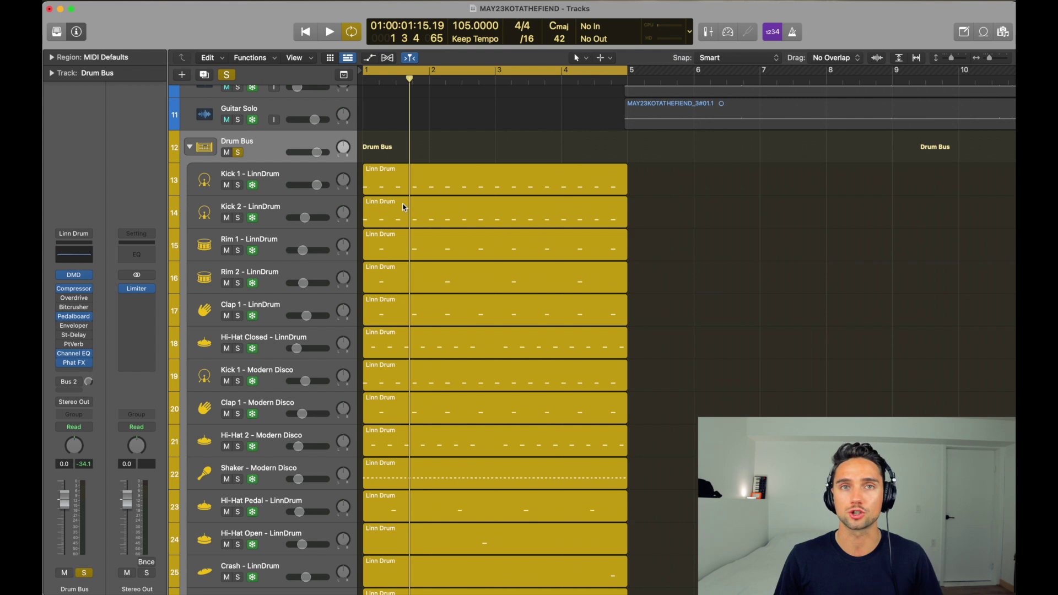
{"action": "key", "text": "space"}
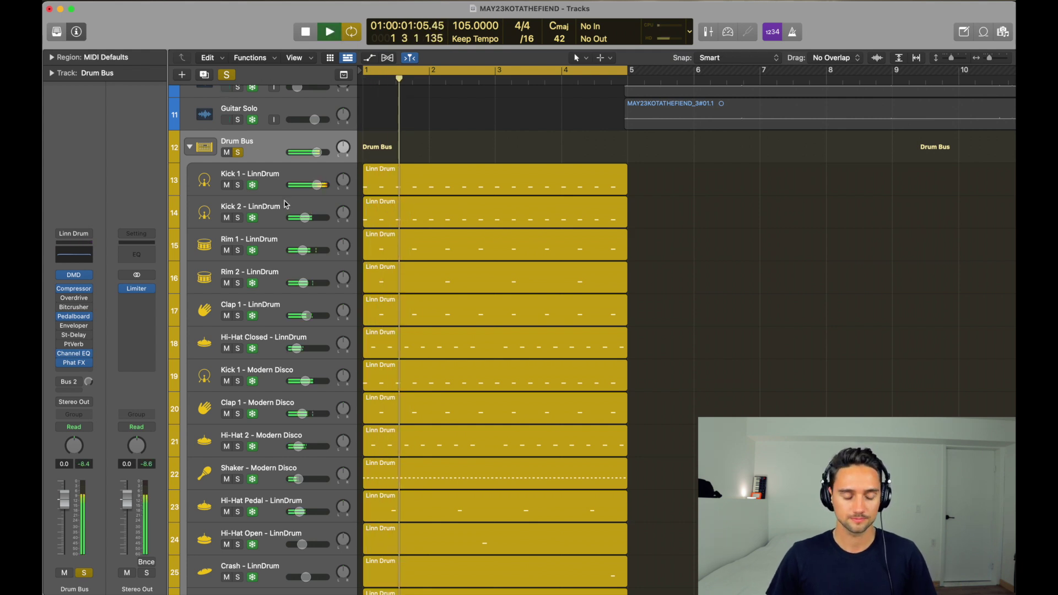
{"action": "key", "text": "space"}
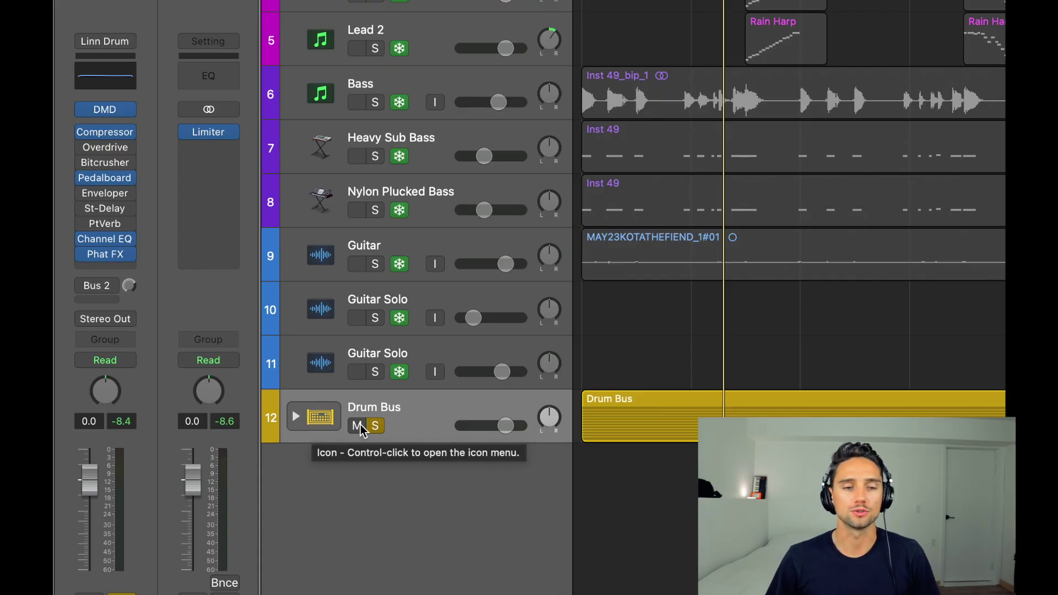
{"action": "left_click", "coordinate": [361, 430]}
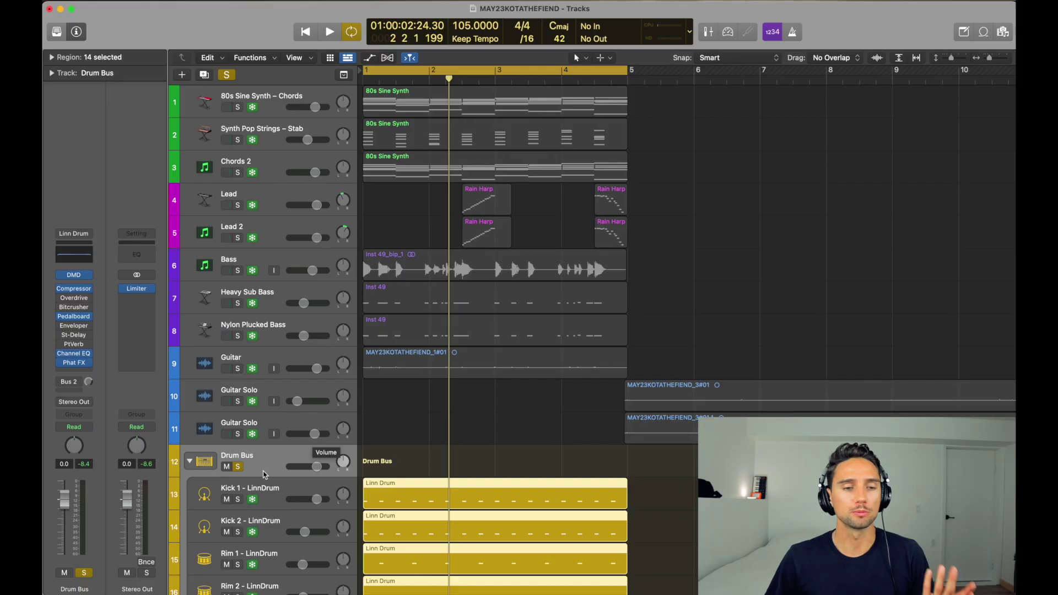
- Collapse the Drum Bus stack, then solo and play the three chord tracks
{"action": "left_click", "coordinate": [189, 462]}
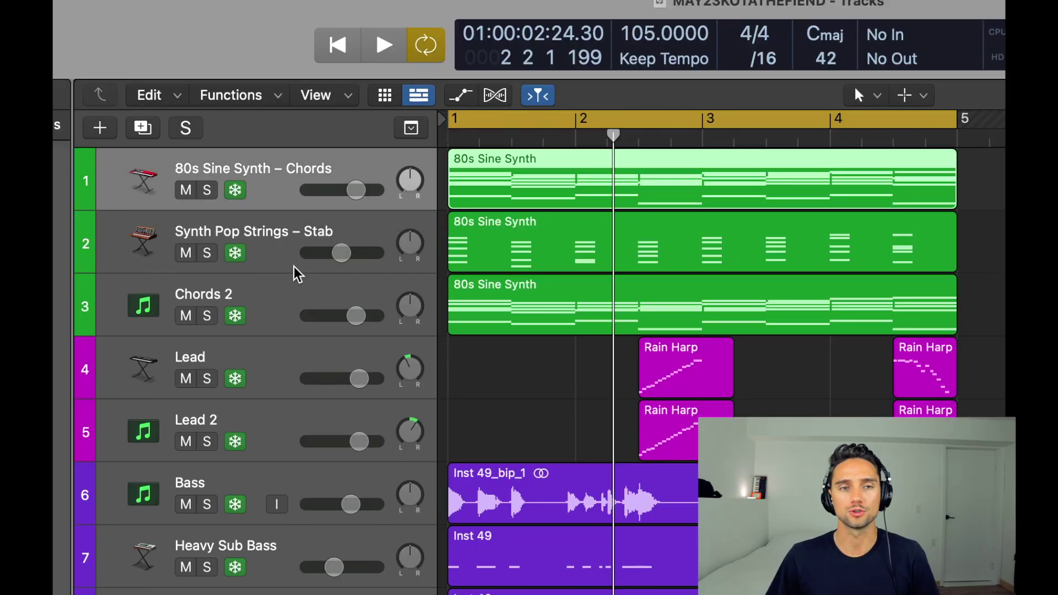
{"action": "left_click", "coordinate": [293, 298], "text": "shift"}
{"action": "key", "text": "s"}
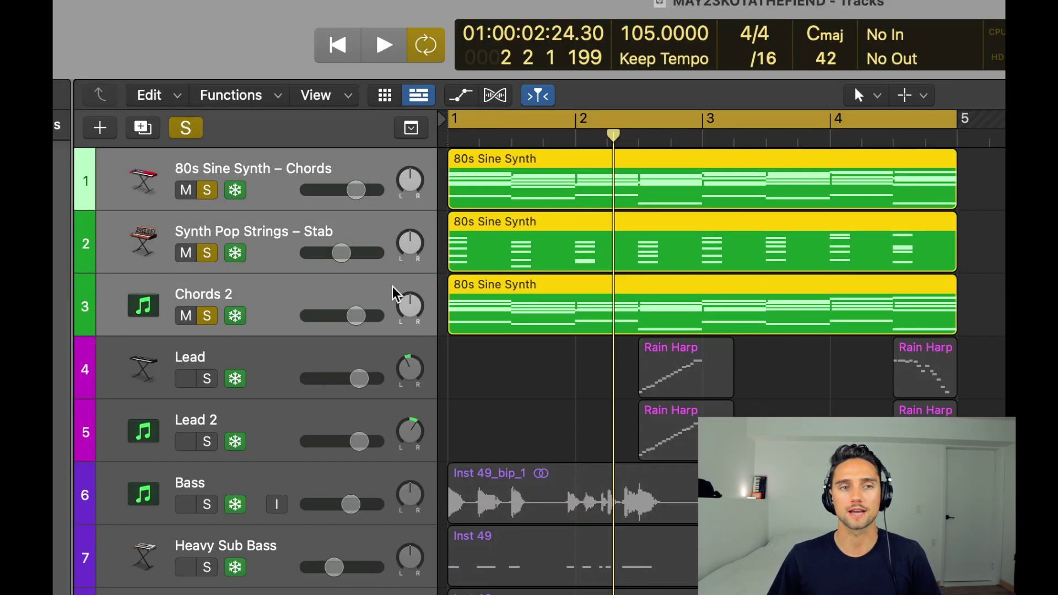
{"action": "key", "text": "space"}
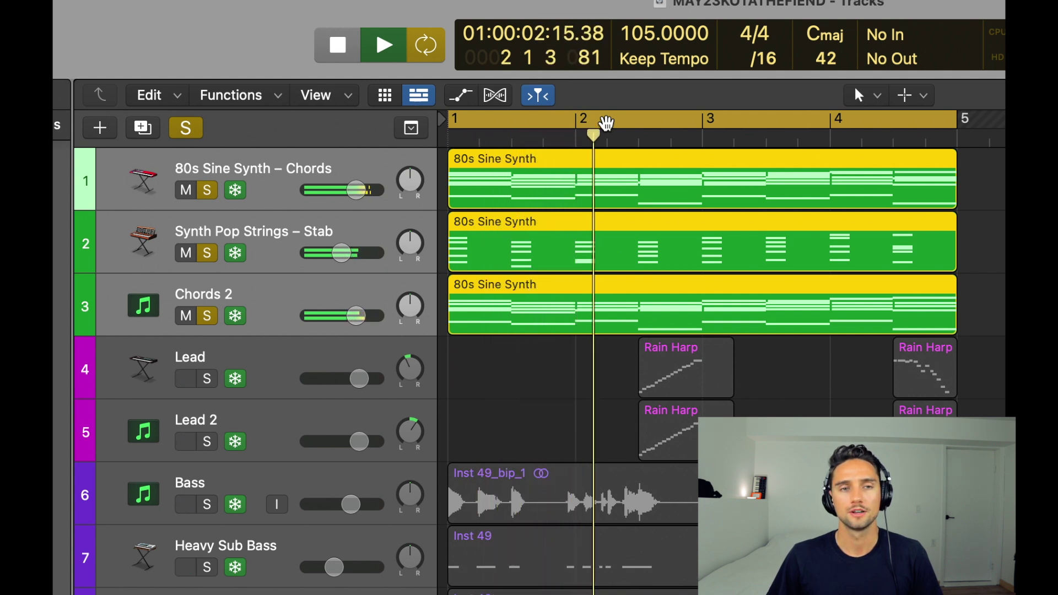
{"action": "key", "text": "space"}
- Clear the chord solos and audition 80s Sine Synth – Chords on its own
{"action": "left_click", "coordinate": [271, 196]}
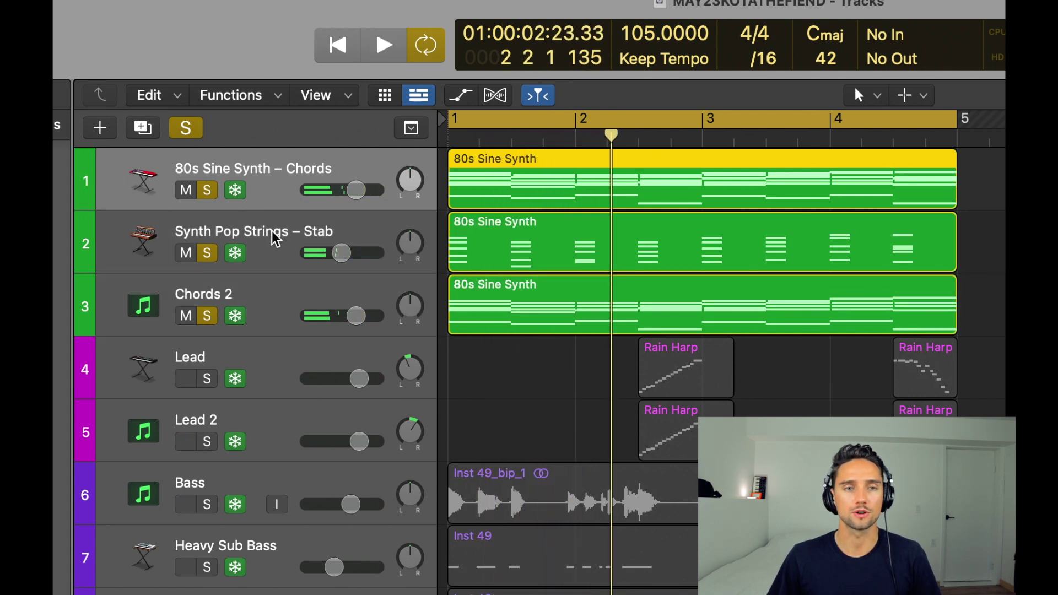
{"action": "key", "text": "s"}
{"action": "left_click", "coordinate": [271, 254]}
{"action": "key", "text": "s"}
{"action": "left_click", "coordinate": [281, 296]}
{"action": "key", "text": "s"}
{"action": "left_click", "coordinate": [283, 206]}
{"action": "key", "text": "s"}
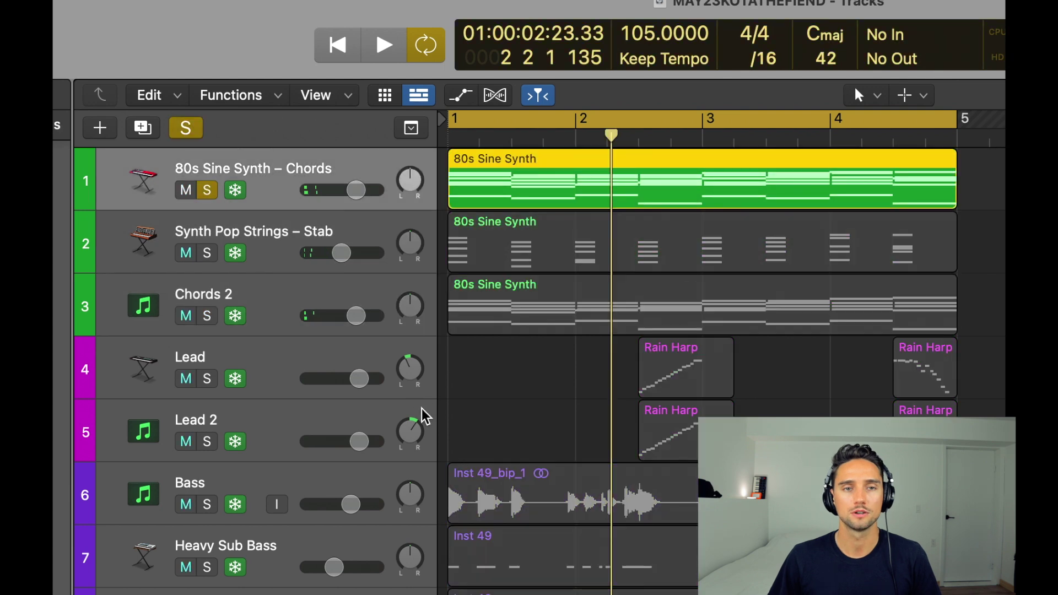
{"action": "key", "text": "space"}
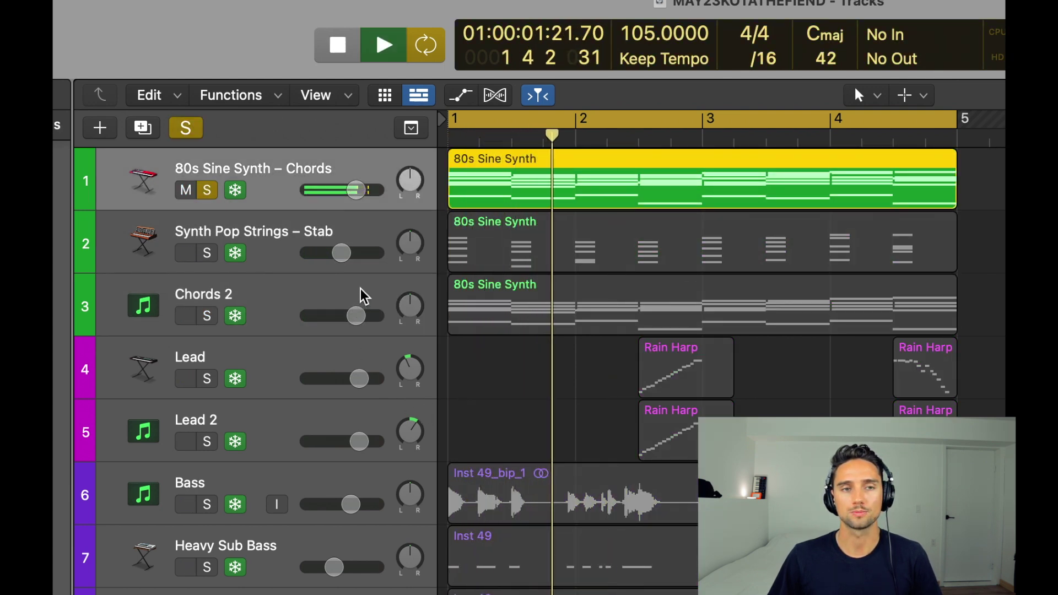
{"action": "key", "text": "space"}
{"action": "key", "text": "s"}
- Audition Synth Pop Strings – Stab solo from bar 1, then clear its solo
{"action": "left_click", "coordinate": [248, 248]}
{"action": "key", "text": "s"}
{"action": "key", "text": "space"}
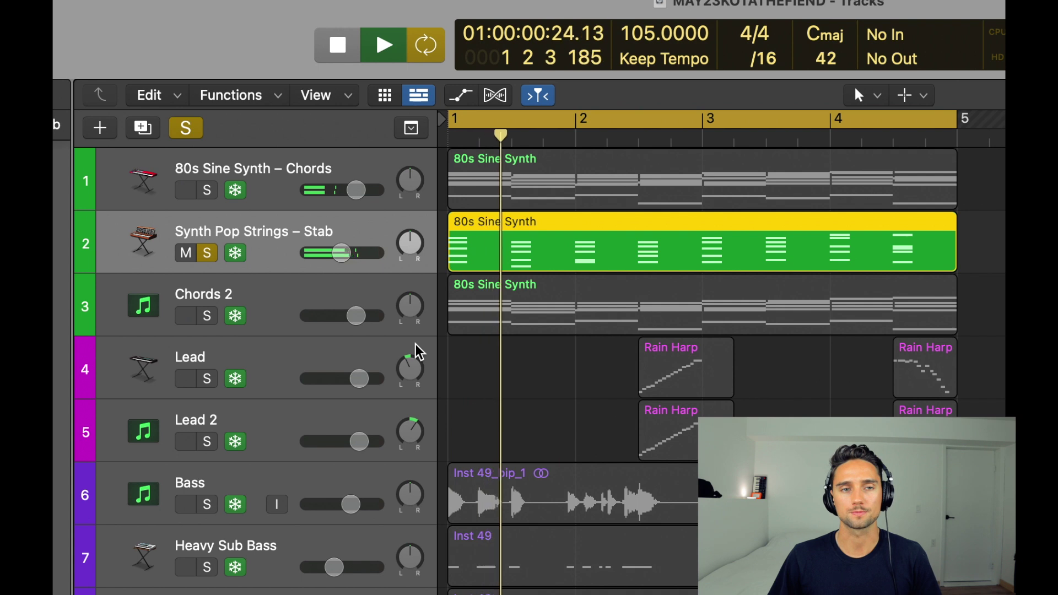
{"action": "key", "text": "space"}
{"action": "key", "text": "s"}
- Select the 80s Sine Synth – Chords and Chords 2 tracks together
{"action": "left_click", "coordinate": [313, 205], "text": "shift"}
{"action": "left_click", "coordinate": [378, 324], "text": "shift"}
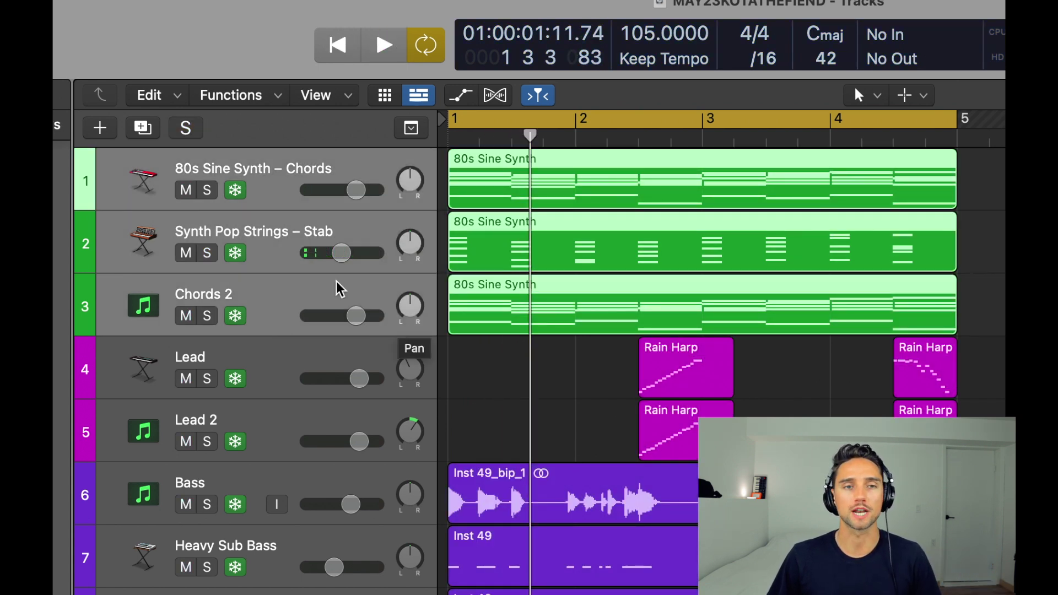
{"action": "left_click", "coordinate": [280, 206]}
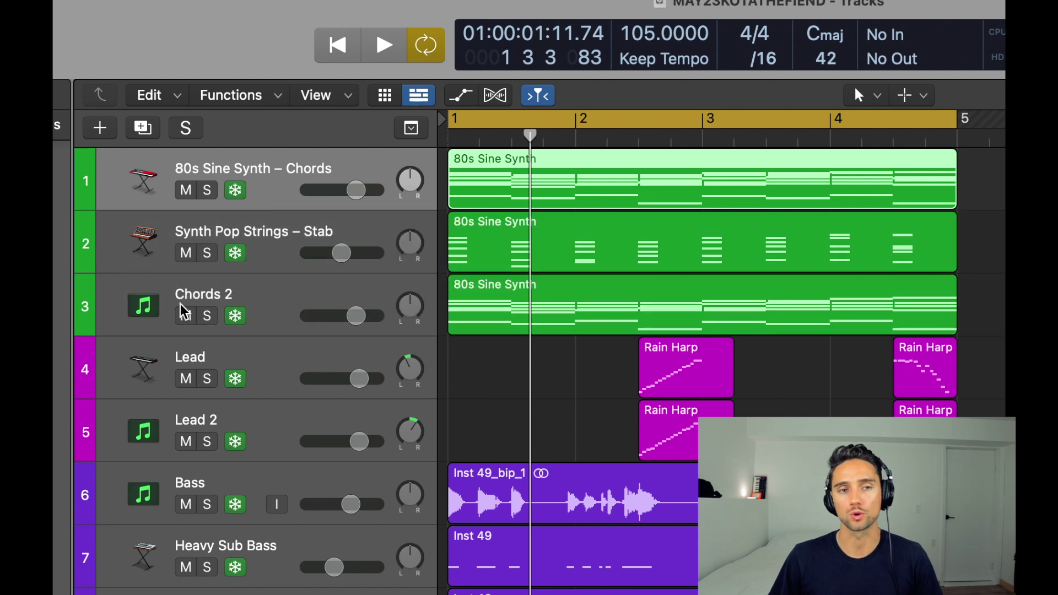
{"action": "left_click", "coordinate": [276, 308], "text": "shift"}
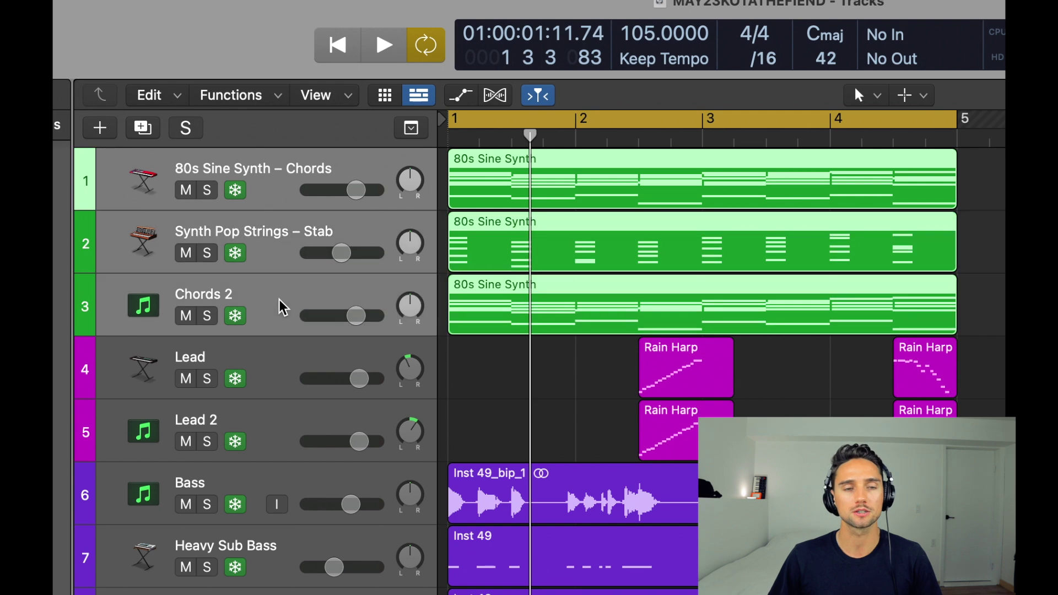
- Create a summing track stack from the selected chord tracks
{"action": "right_click", "coordinate": [199, 208]}
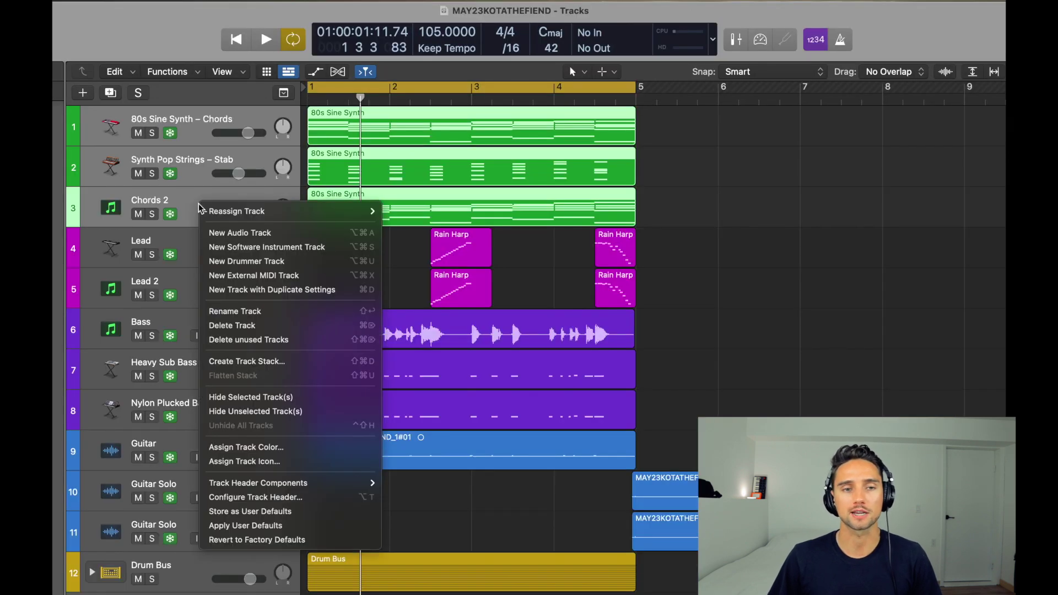
{"action": "left_click", "coordinate": [252, 362]}
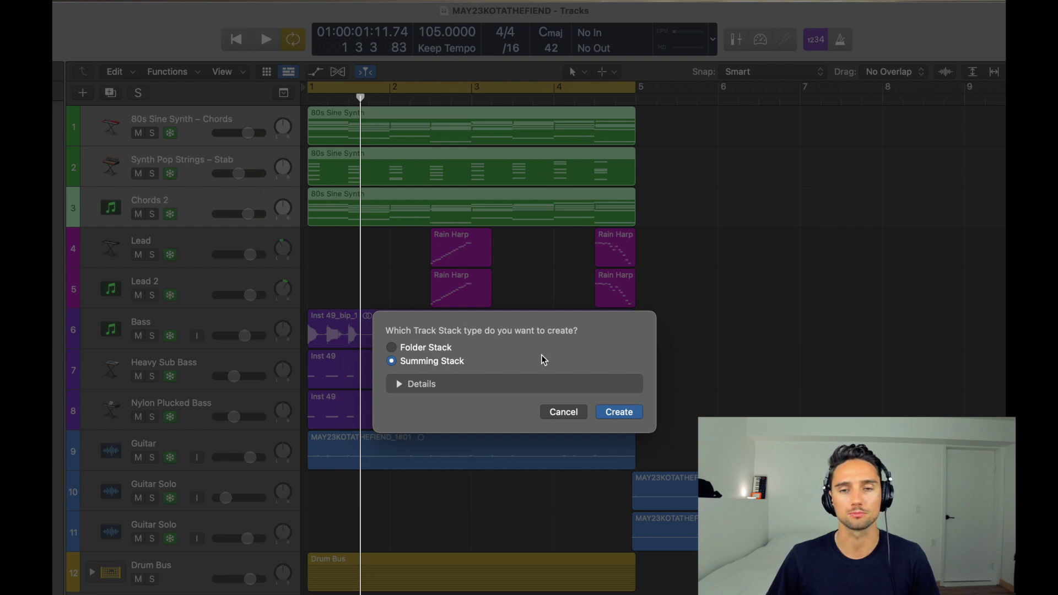
{"action": "left_click", "coordinate": [612, 412]}
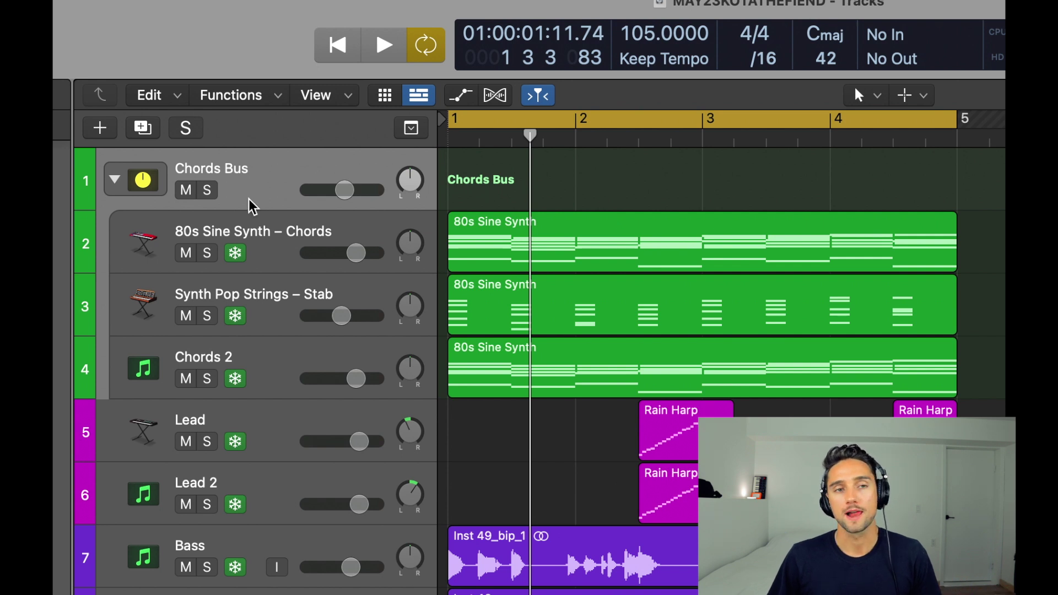
- Select tracks inside the new stack, ending on 80s Sine Synth – Chords
{"action": "left_click", "coordinate": [264, 231]}
{"action": "left_click", "coordinate": [270, 369], "text": "shift"}
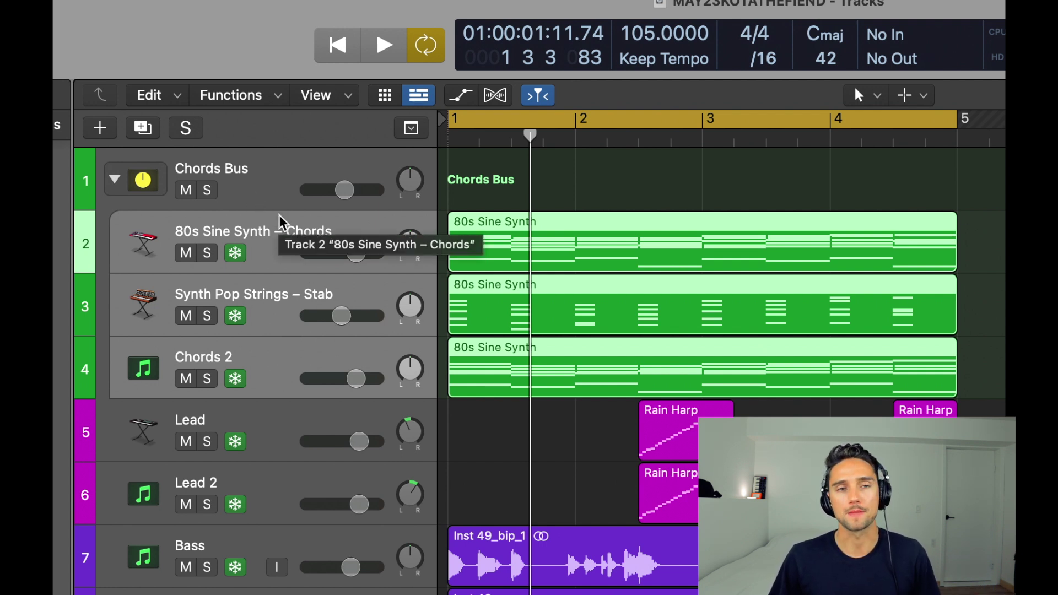
{"action": "left_click", "coordinate": [275, 197]}
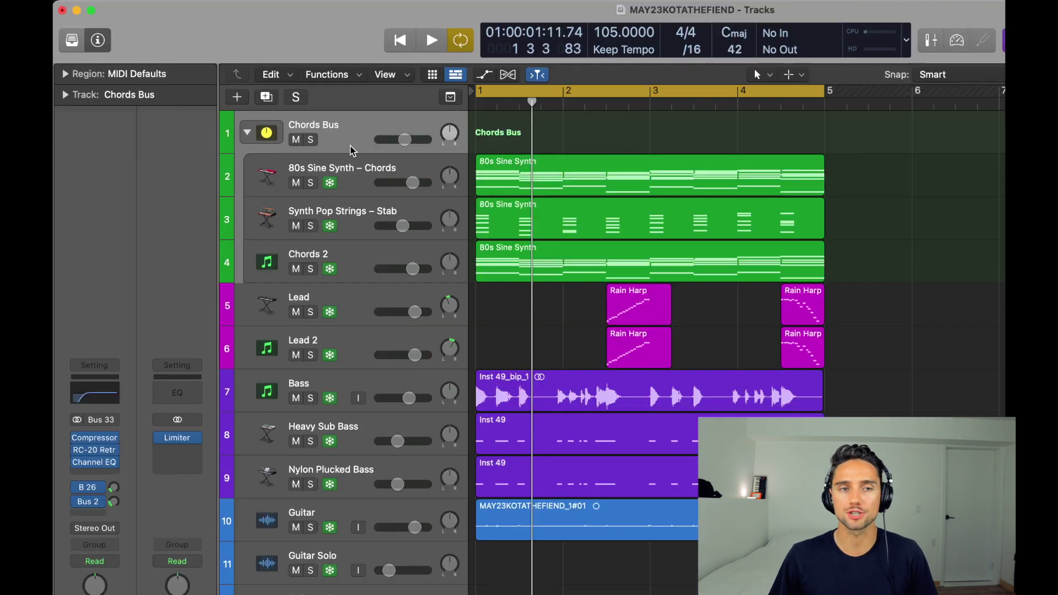
{"action": "left_click", "coordinate": [359, 182]}
{"action": "left_click", "coordinate": [358, 227]}
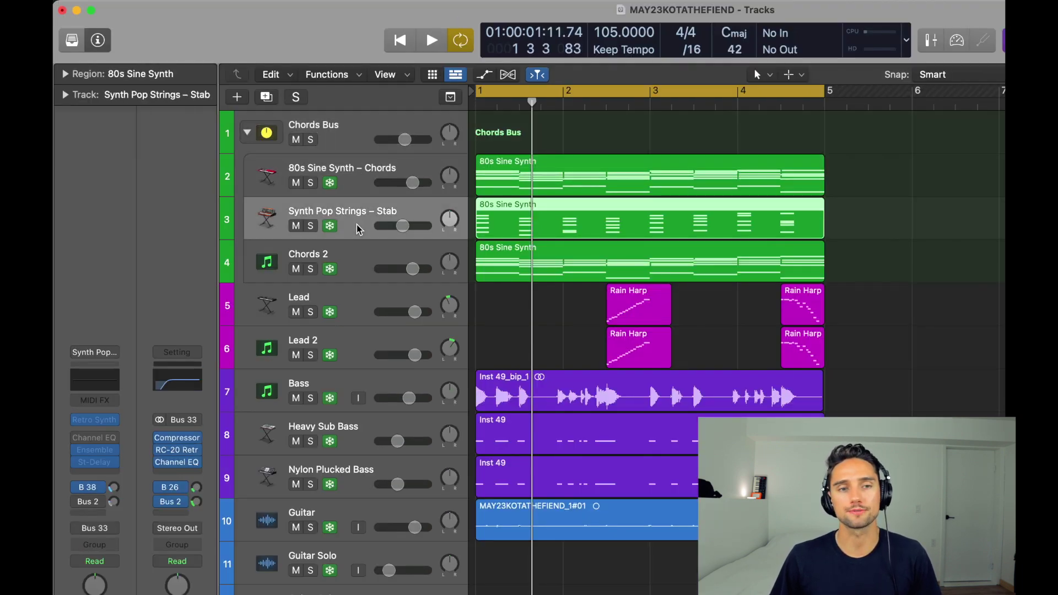
{"action": "left_click", "coordinate": [359, 260]}
{"action": "left_click", "coordinate": [359, 194]}
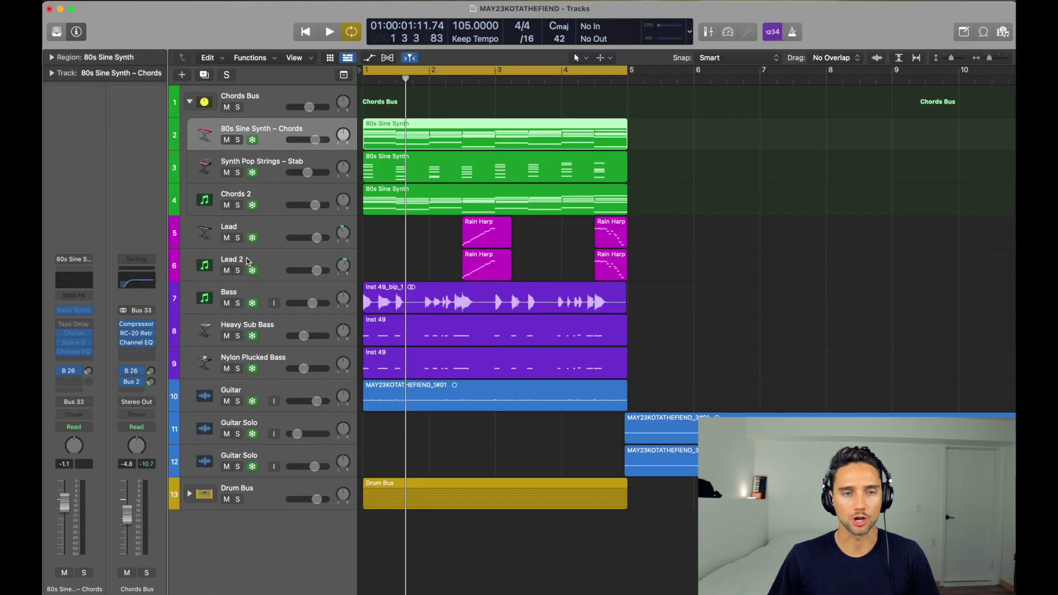
{"action": "key", "text": "x"}
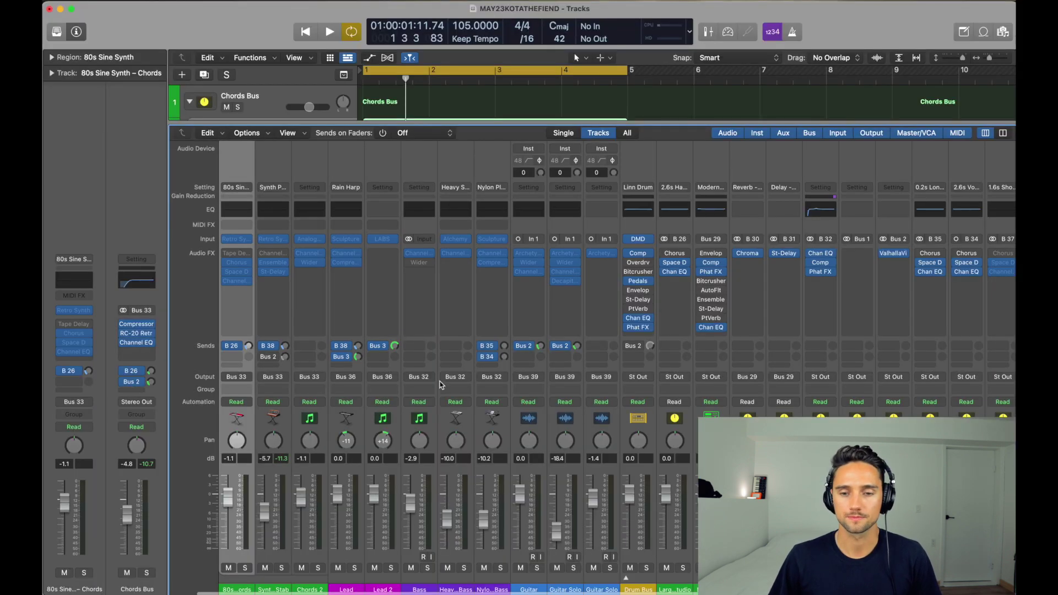
{"action": "key", "text": "i"}
{"action": "left_click", "coordinate": [114, 580]}
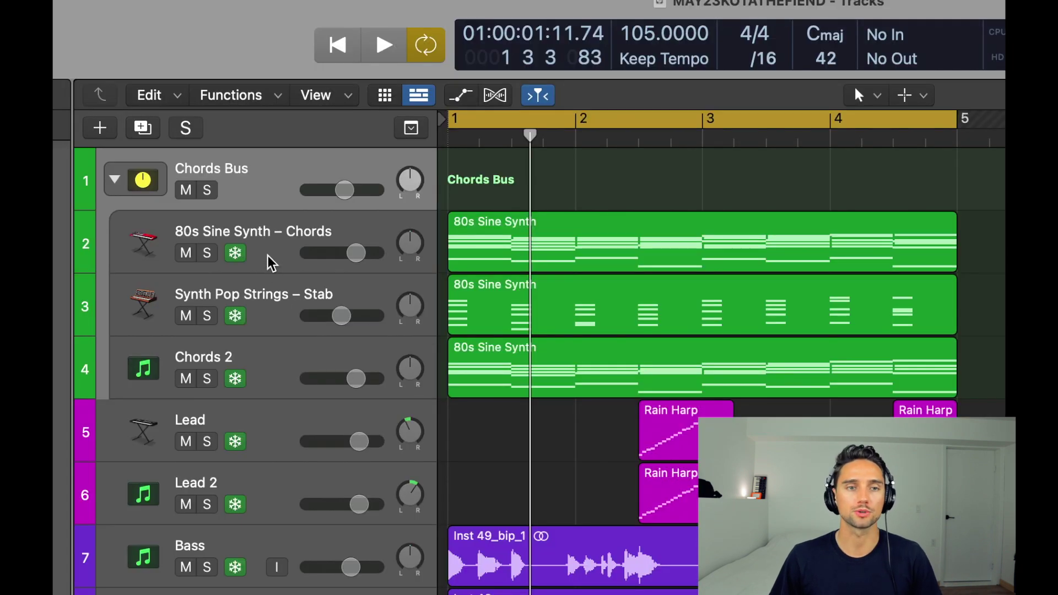
{"action": "left_click", "coordinate": [266, 261]}
- Solo the Chords Bus stack, play the chords back, then stop
{"action": "left_click", "coordinate": [285, 362], "text": "shift"}
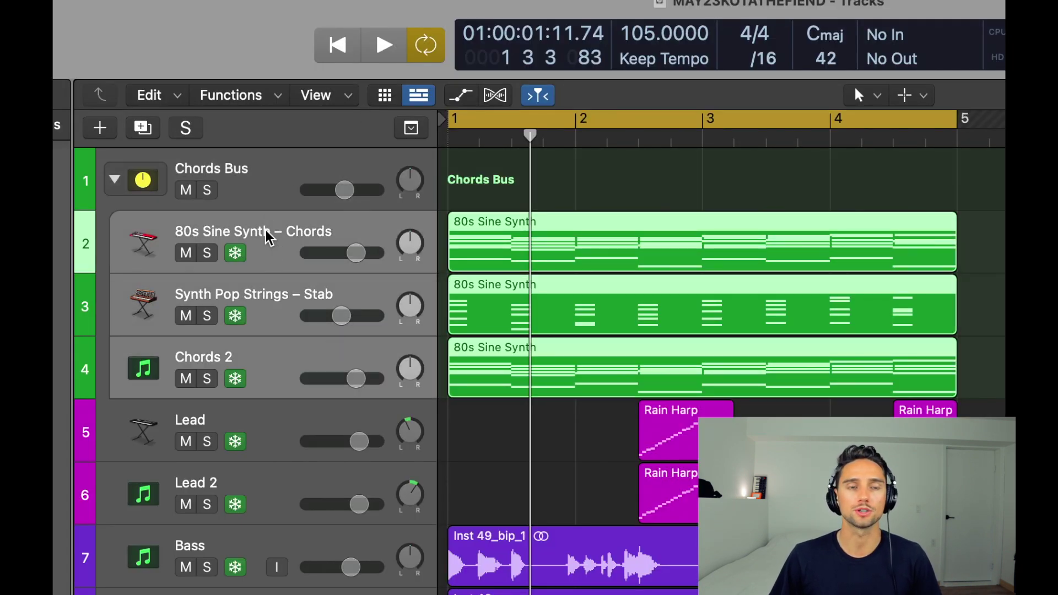
{"action": "left_click", "coordinate": [293, 191]}
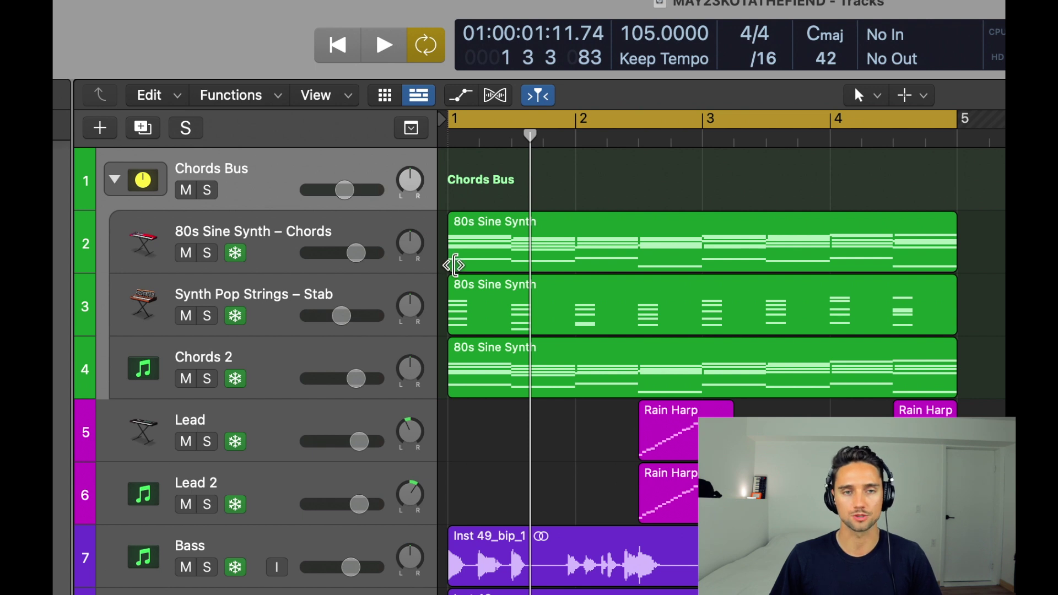
{"action": "key", "text": "s"}
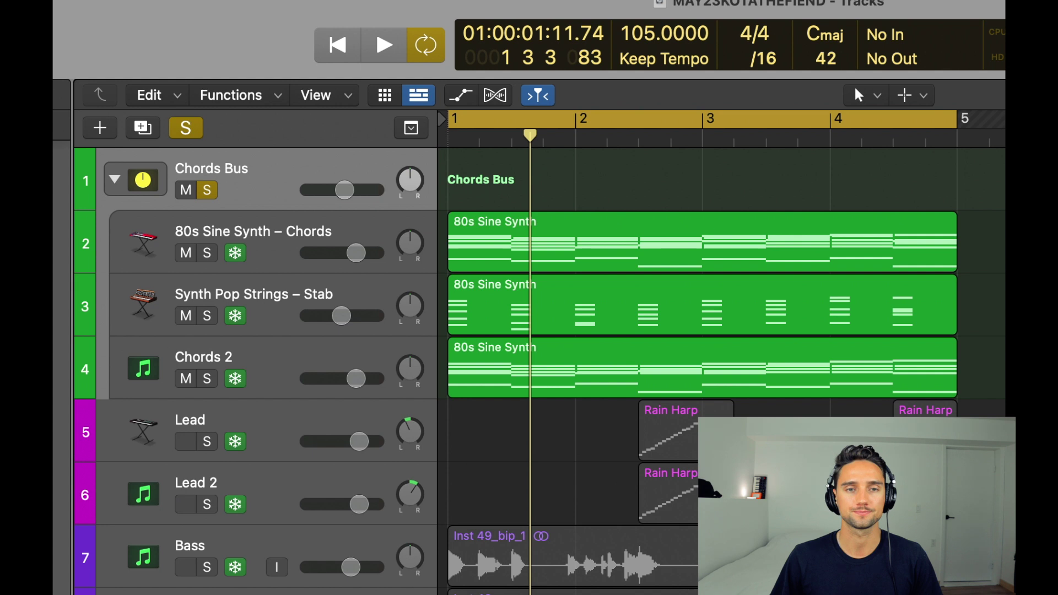
{"action": "key", "text": "space"}
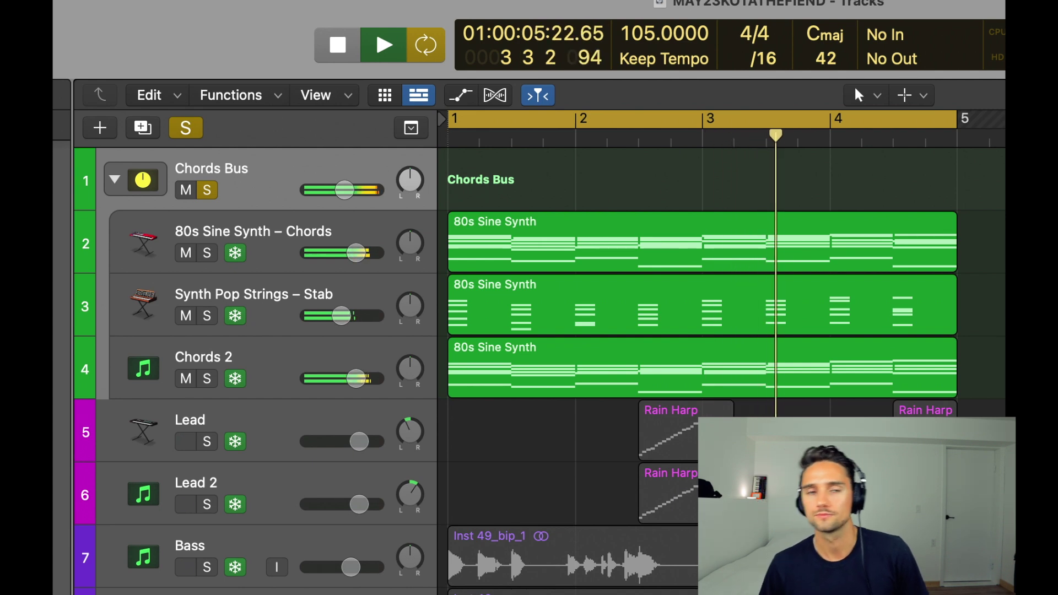
{"action": "key", "text": "space"}
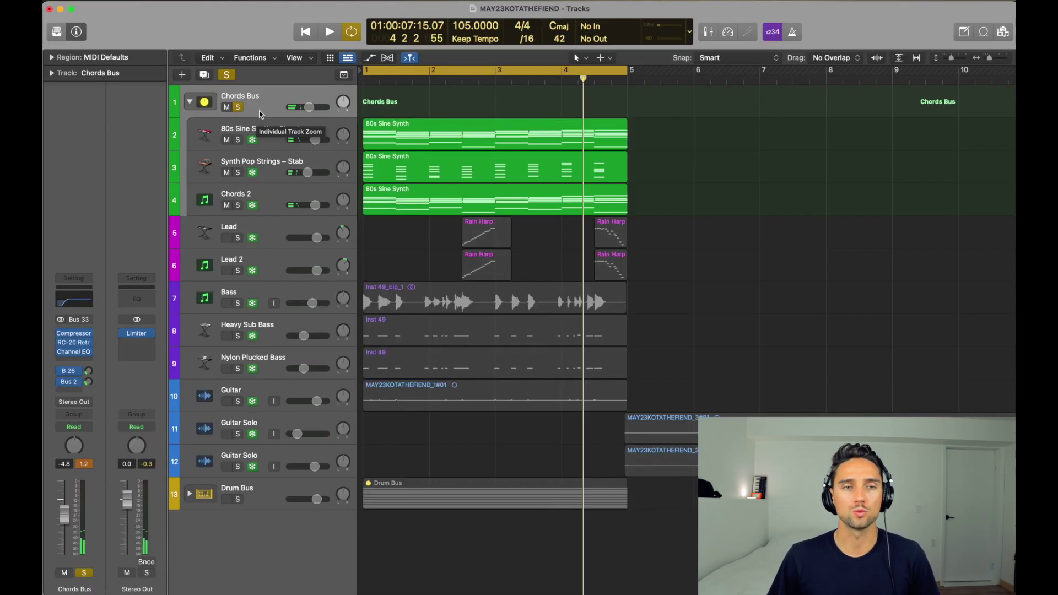
- Unsolo and collapse Chords Bus, then stack Lead and Lead 2 into a summing stack
{"action": "left_click", "coordinate": [238, 107]}
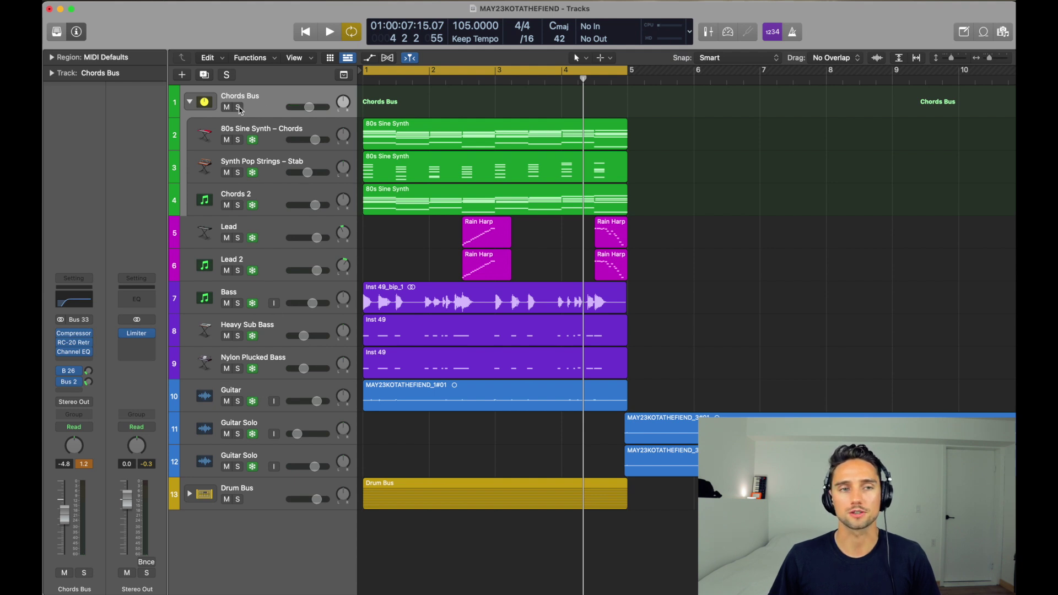
{"action": "left_click", "coordinate": [189, 102]}
{"action": "left_click", "coordinate": [270, 132]}
{"action": "left_click", "coordinate": [276, 162], "text": "shift"}
{"action": "right_click", "coordinate": [276, 162]}
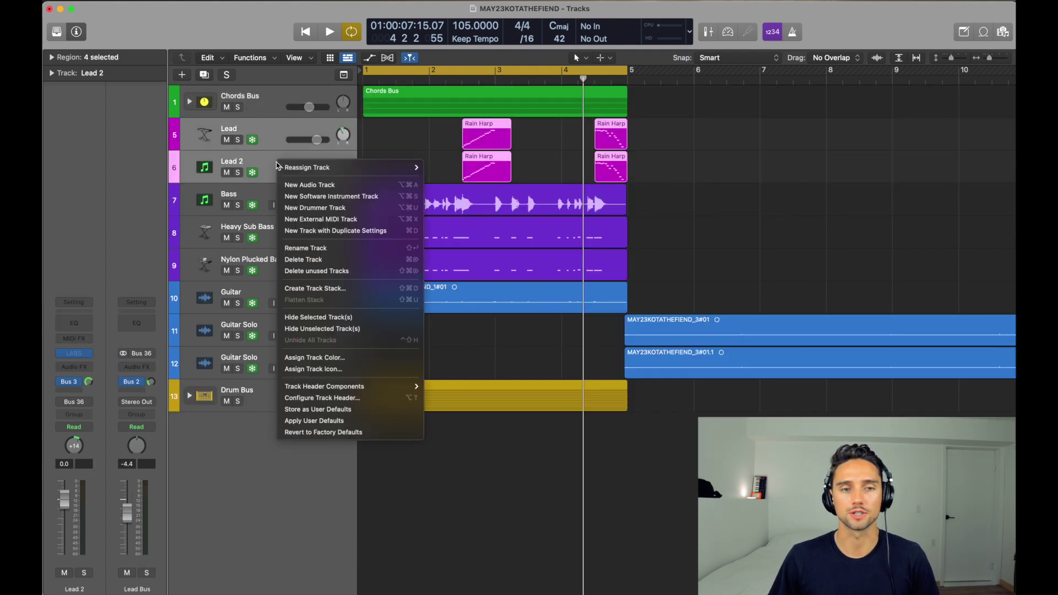
{"action": "left_click", "coordinate": [317, 288]}
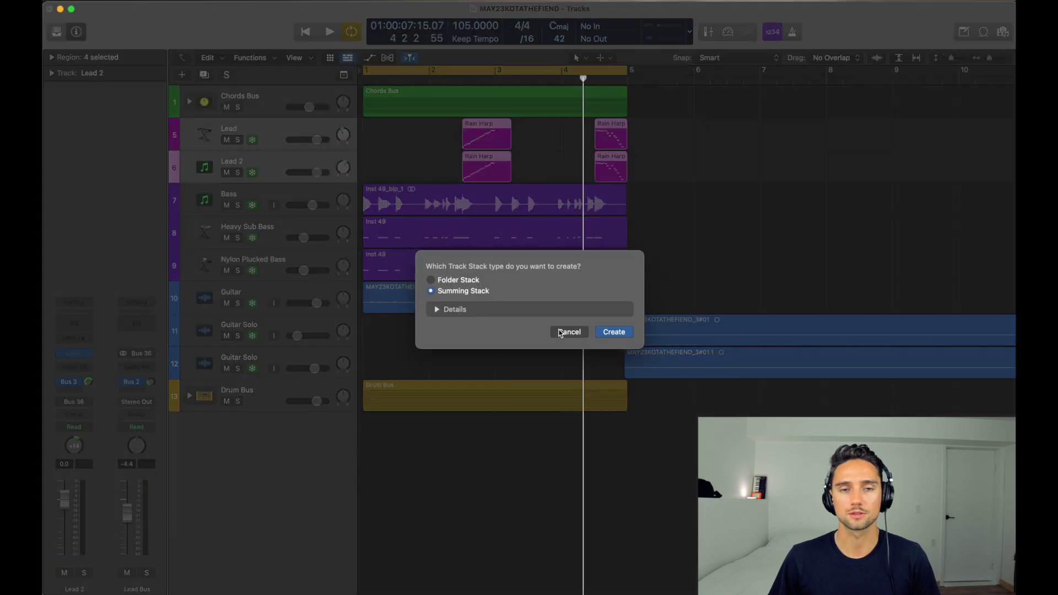
{"action": "left_click", "coordinate": [614, 327]}
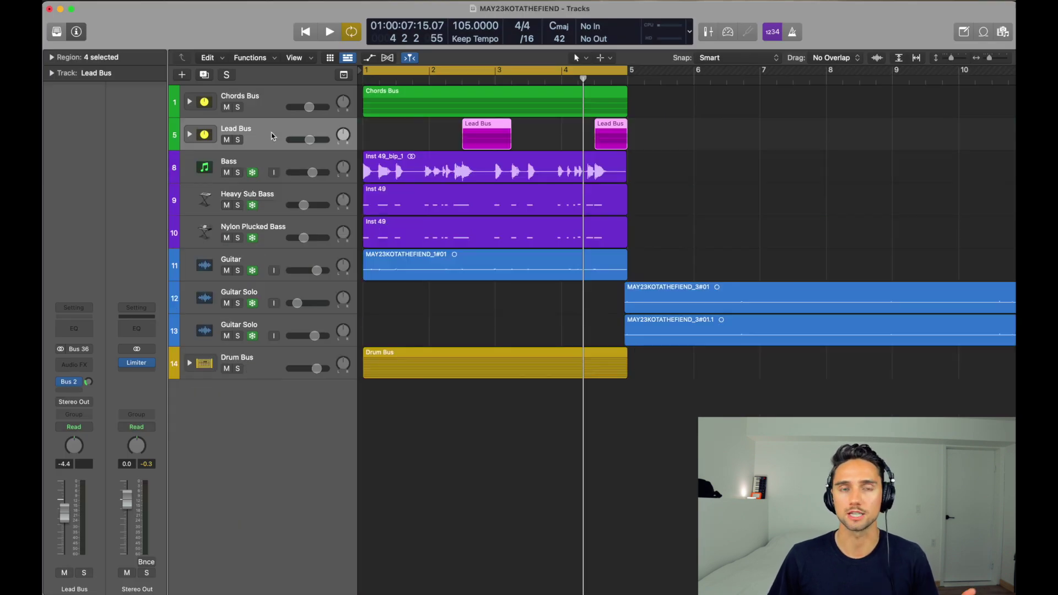
- Stack the three bass tracks into the Bass Bus summing stack and collapse it
{"action": "left_click", "coordinate": [277, 163]}
{"action": "left_click", "coordinate": [286, 230], "text": "shift"}
{"action": "right_click", "coordinate": [286, 229]}
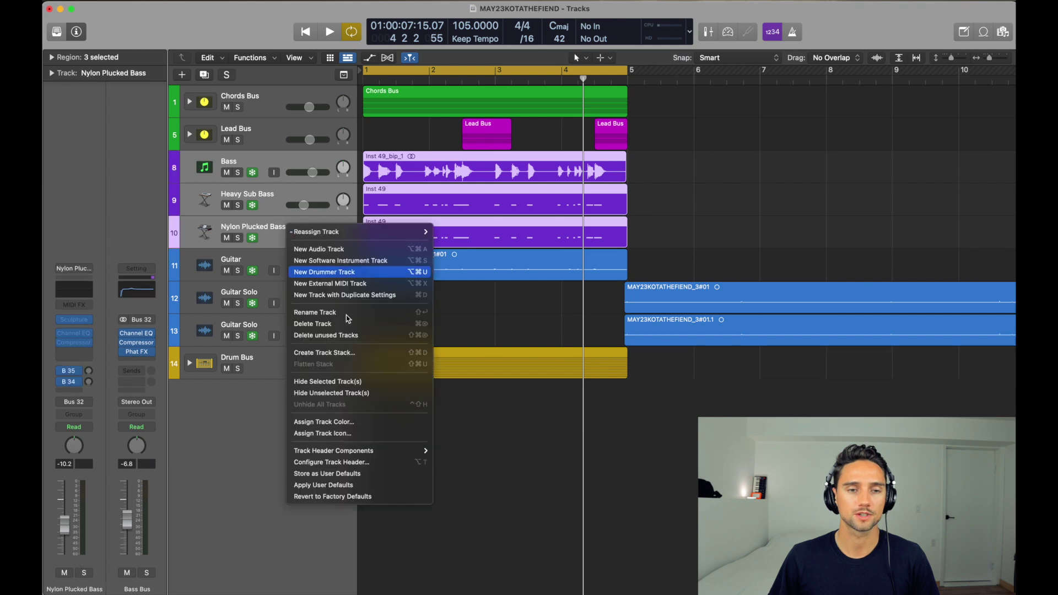
{"action": "left_click", "coordinate": [342, 350]}
{"action": "left_click", "coordinate": [607, 334]}
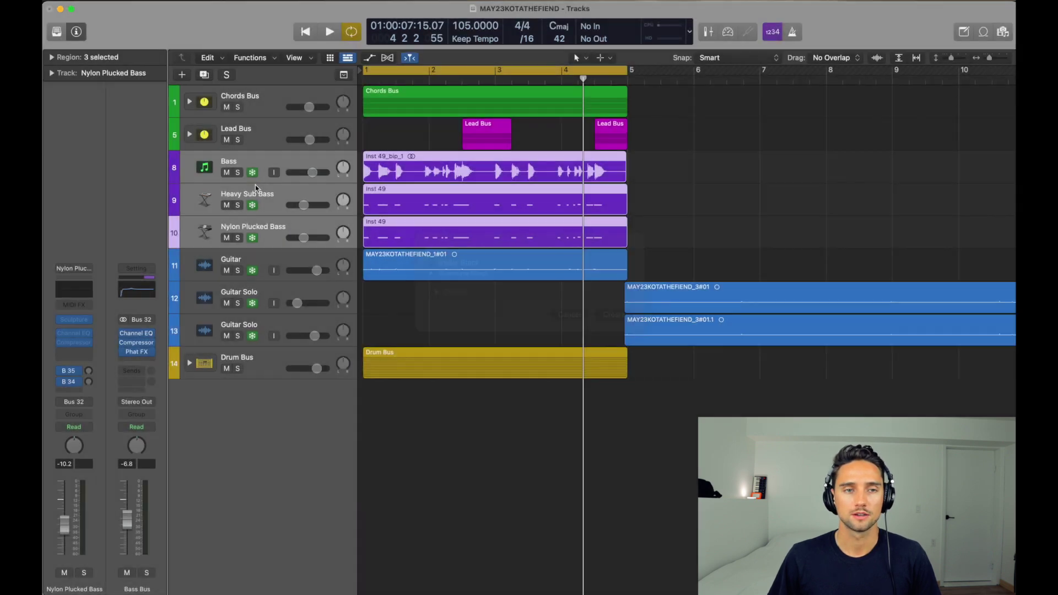
{"action": "left_click", "coordinate": [190, 167]}
- Stack Guitar and both Guitar Solo tracks into the Guitar Bus summing stack
{"action": "left_click", "coordinate": [282, 211]}
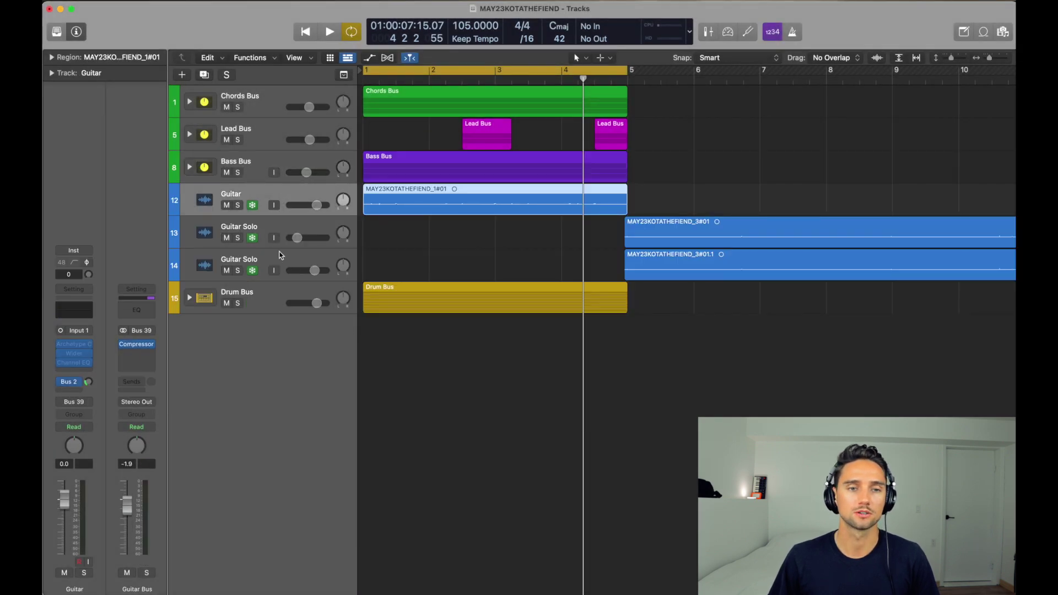
{"action": "left_click", "coordinate": [282, 259], "text": "shift"}
{"action": "right_click", "coordinate": [284, 259]}
{"action": "left_click", "coordinate": [318, 382]}
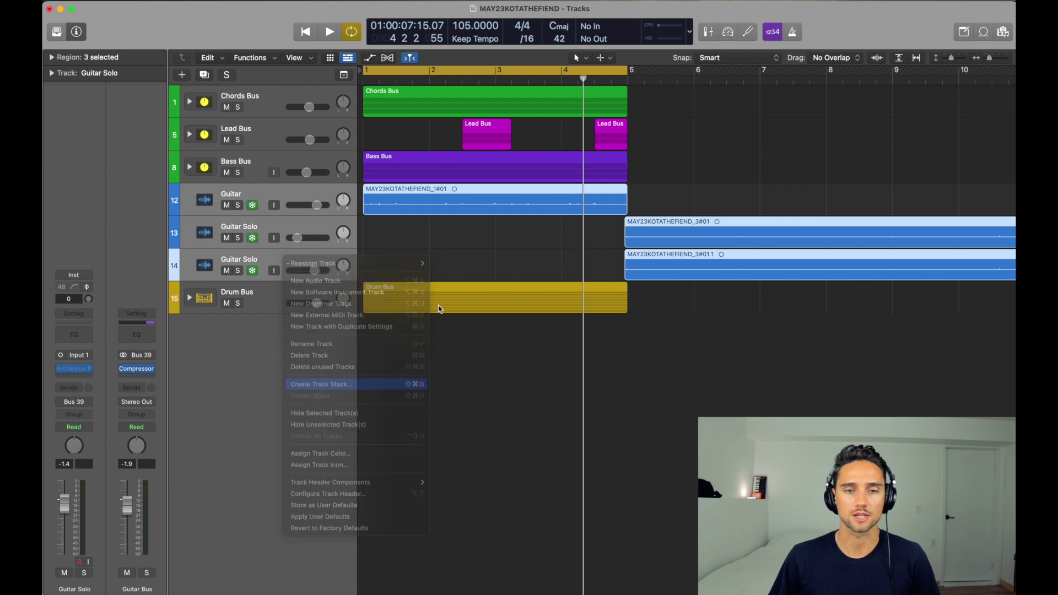
{"action": "left_click", "coordinate": [613, 332]}
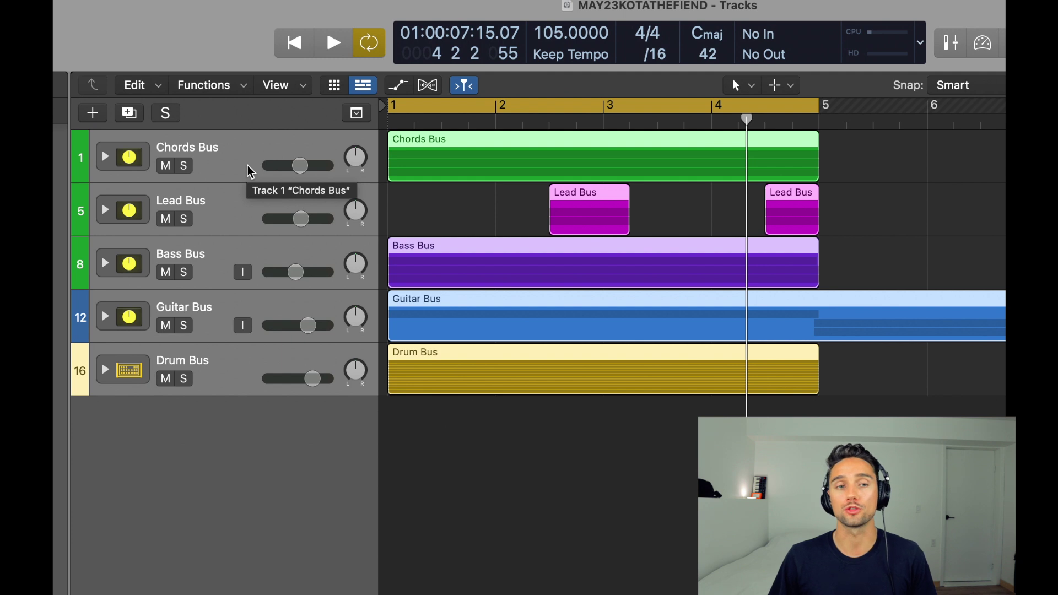
{"action": "left_click", "coordinate": [440, 517]}
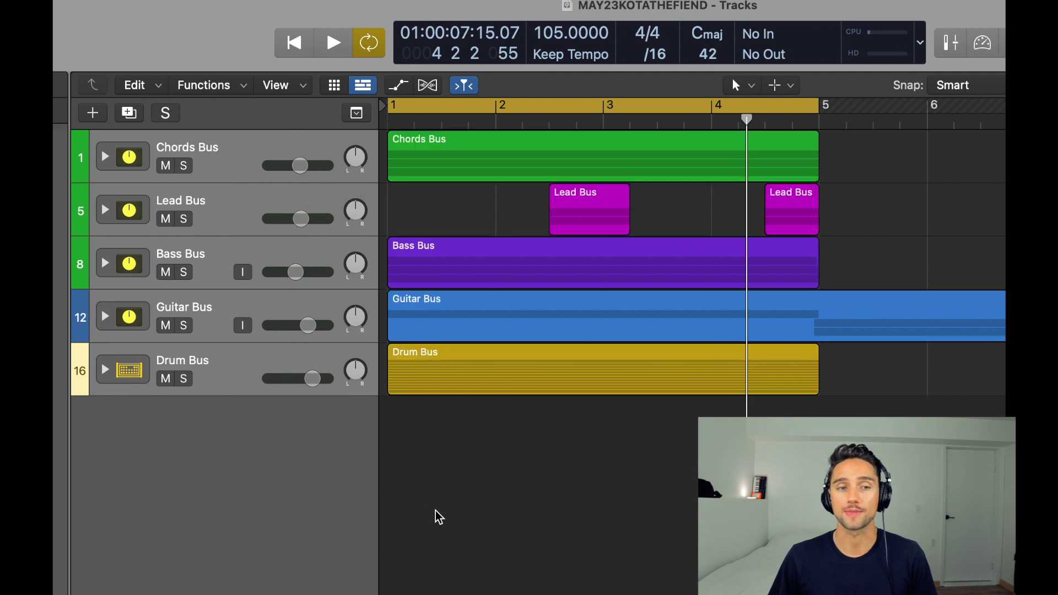
- Lower the volume of Chords Bus through Guitar Bus together during playback
{"action": "left_click", "coordinate": [215, 365]}
{"action": "key", "text": "Up"}
{"action": "key", "text": "Up"}
{"action": "key", "text": "Up"}
{"action": "key", "text": "Up"}
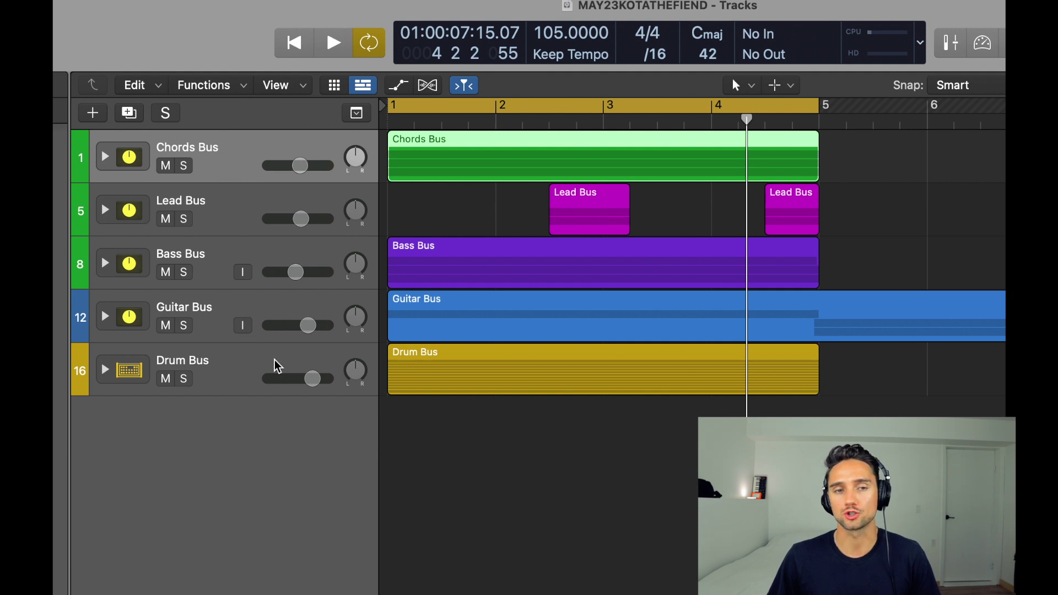
{"action": "left_click", "coordinate": [208, 331]}
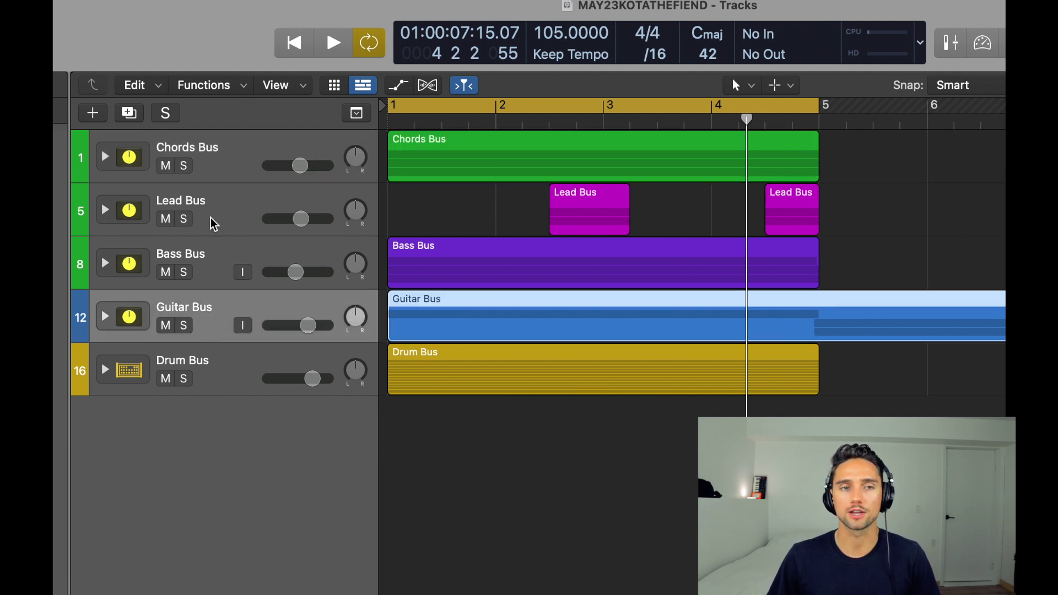
{"action": "left_click", "coordinate": [220, 164], "text": "shift"}
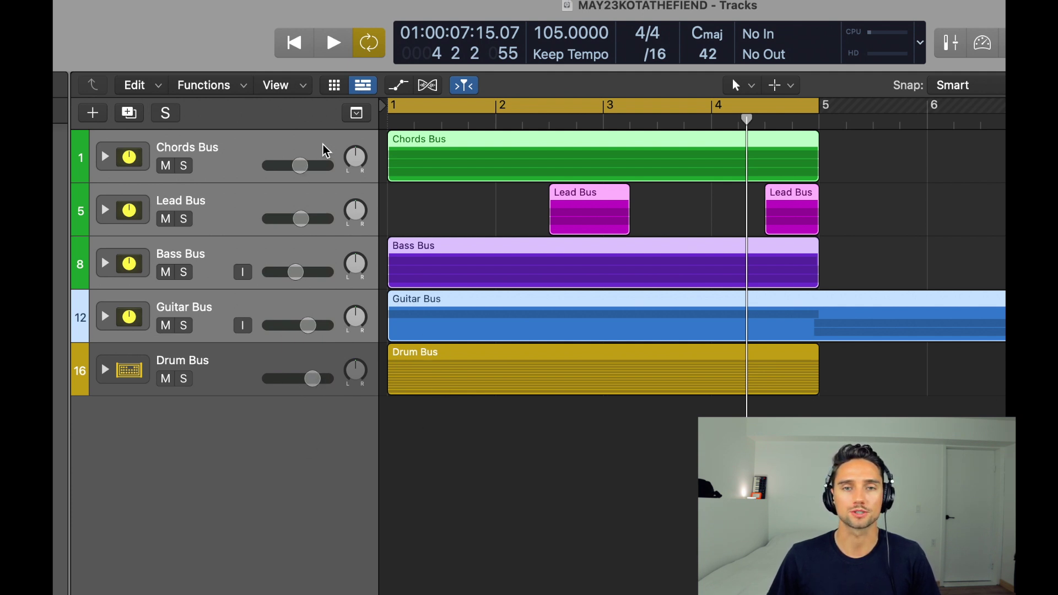
{"action": "key", "text": "space"}
{"action": "left_click_drag", "start_coordinate": [300, 165], "coordinate": [290, 165]}
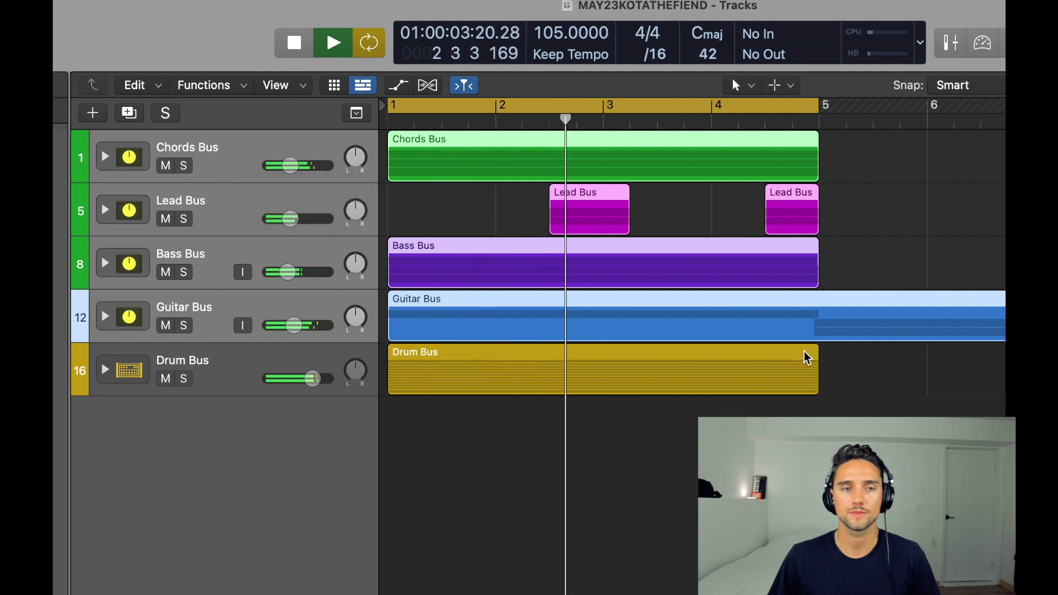
{"action": "left_click", "coordinate": [283, 196]}
{"action": "key", "text": "space"}
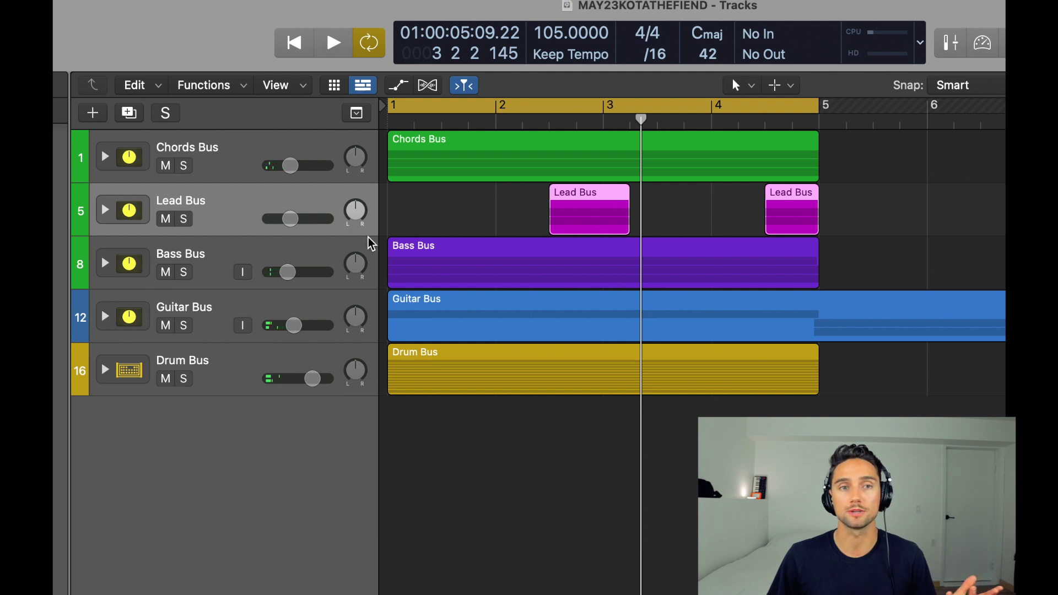
- Raise the Chords Bus volume to about -1.5 dB while playing from the start
{"action": "left_click", "coordinate": [290, 166]}
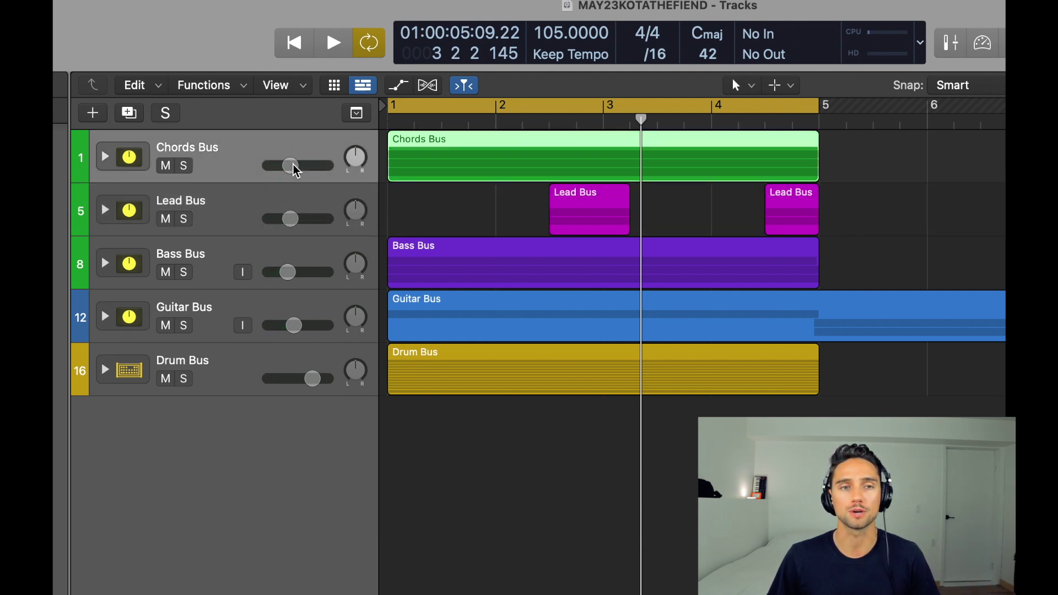
{"action": "key", "text": "Return"}
{"action": "key", "text": "space"}
{"action": "mouse_move", "coordinate": [290, 165]}
{"action": "left_mouse_down"}
{"action": "mouse_move", "coordinate": [319, 165]}
{"action": "mouse_move", "coordinate": [298, 165]}
{"action": "left_mouse_up"}
{"action": "key", "text": "space"}
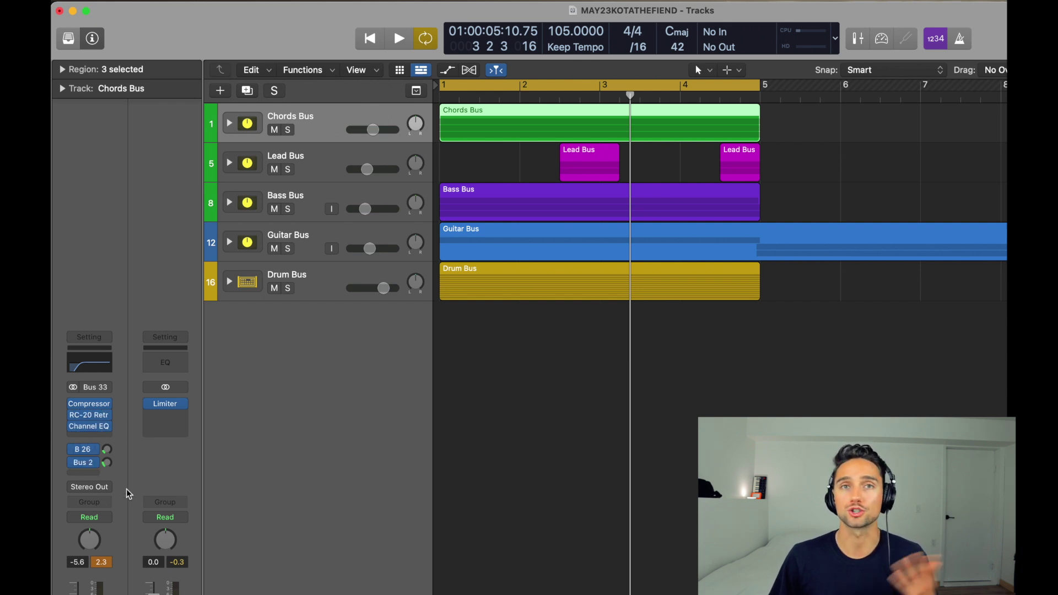
{"action": "left_click", "coordinate": [230, 125]}
{"action": "left_click", "coordinate": [327, 157]}
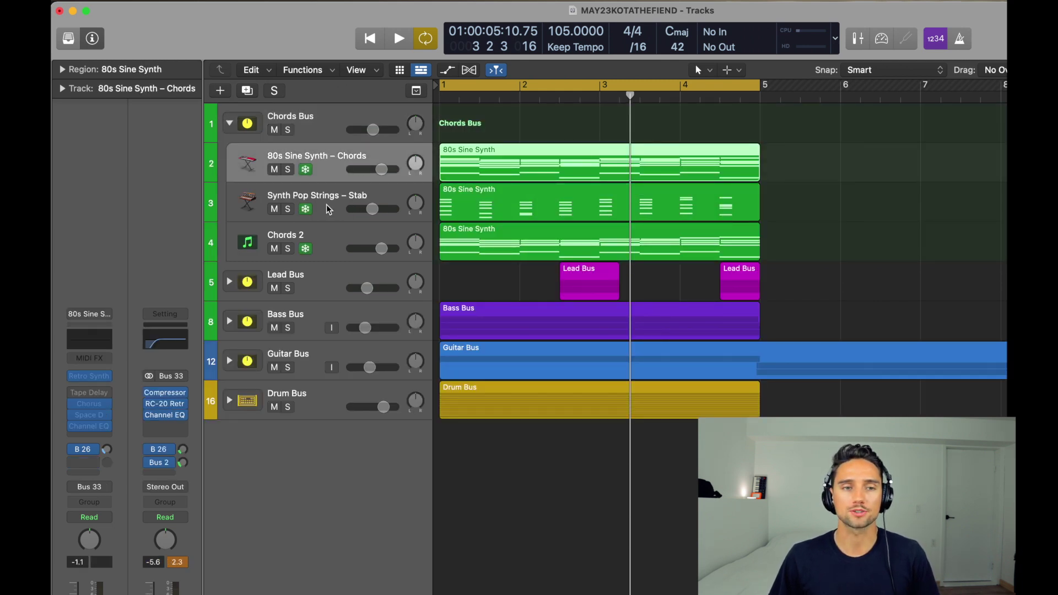
{"action": "left_click", "coordinate": [326, 203]}
{"action": "left_click", "coordinate": [330, 228]}
{"action": "left_click", "coordinate": [332, 203]}
{"action": "left_click", "coordinate": [332, 171]}
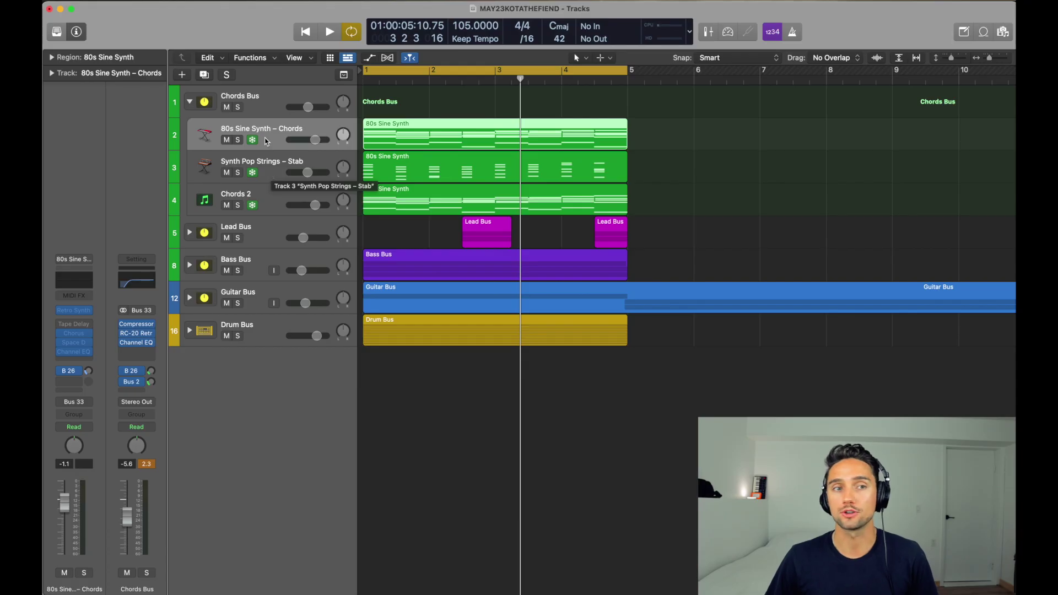
{"action": "left_click", "coordinate": [189, 101]}
{"action": "left_click", "coordinate": [277, 103]}
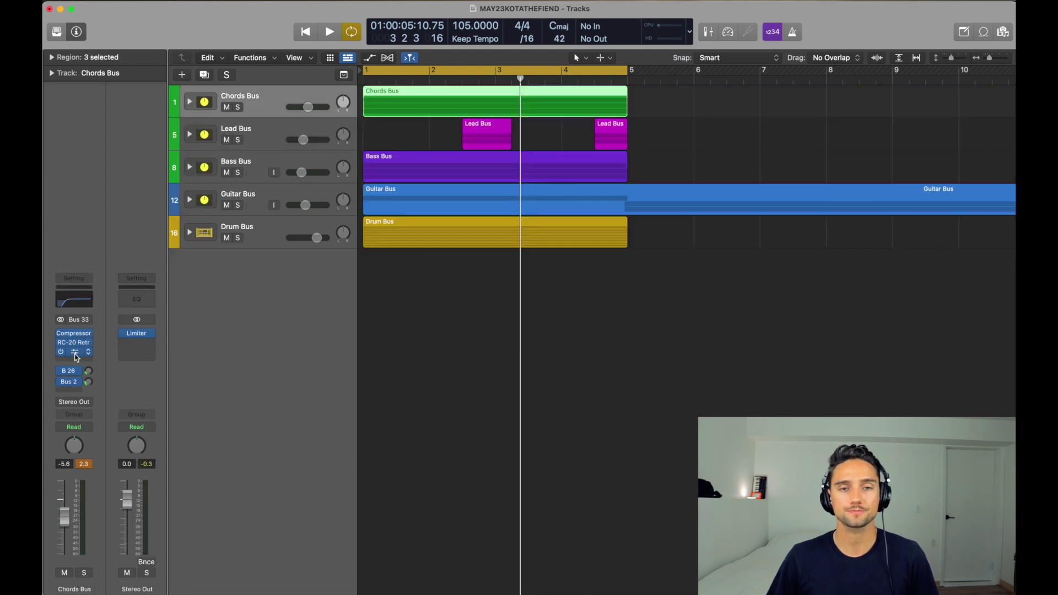
- Open the Chords Bus Channel EQ, solo Chords Bus and play it with subtracks shown
{"action": "key", "text": "e"}
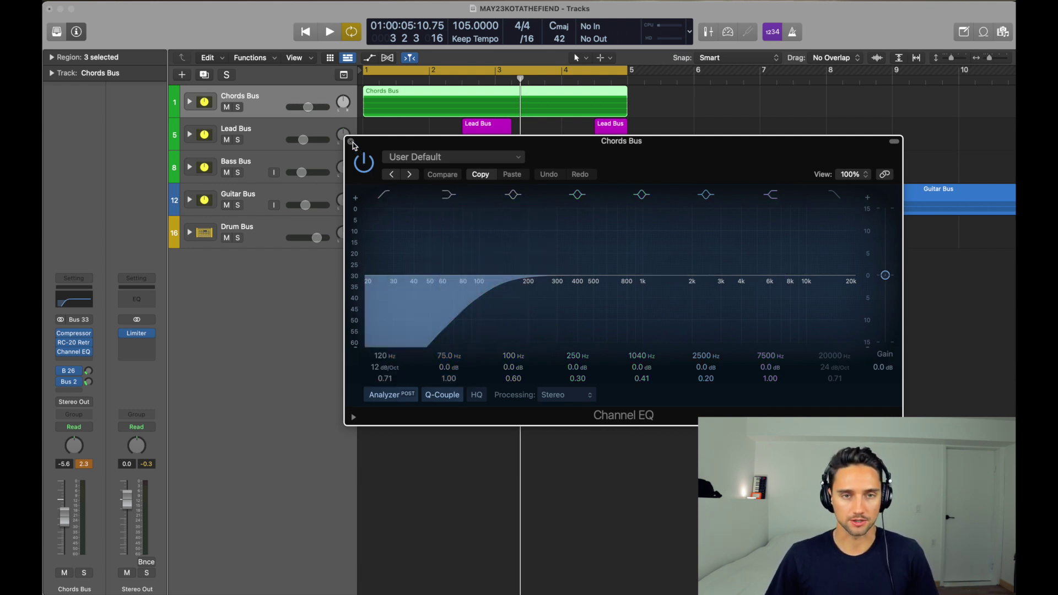
{"action": "key", "text": "s"}
{"action": "key", "text": "space"}
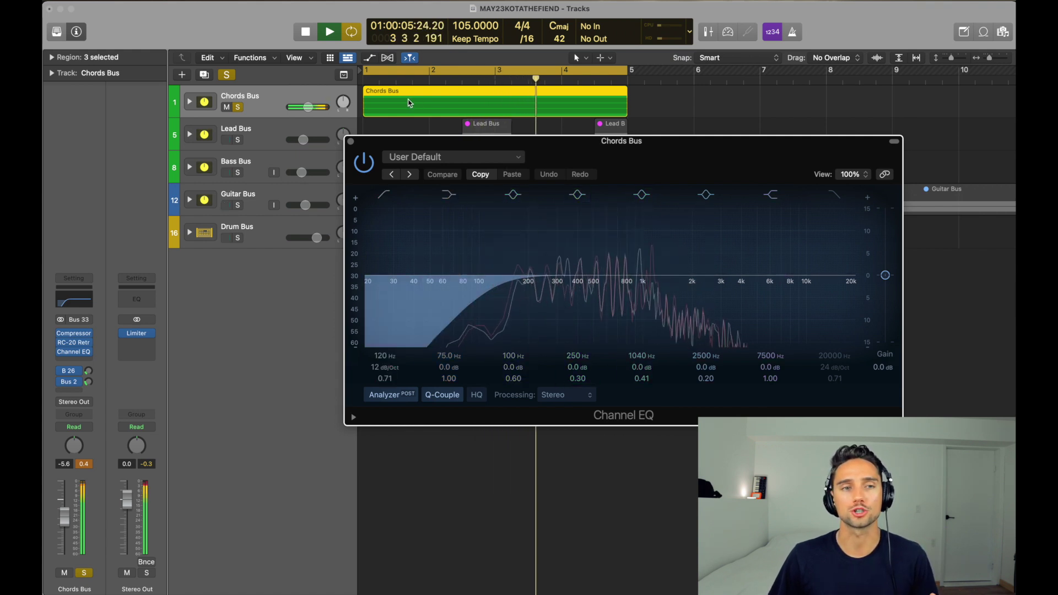
{"action": "double_click", "coordinate": [465, 110]}
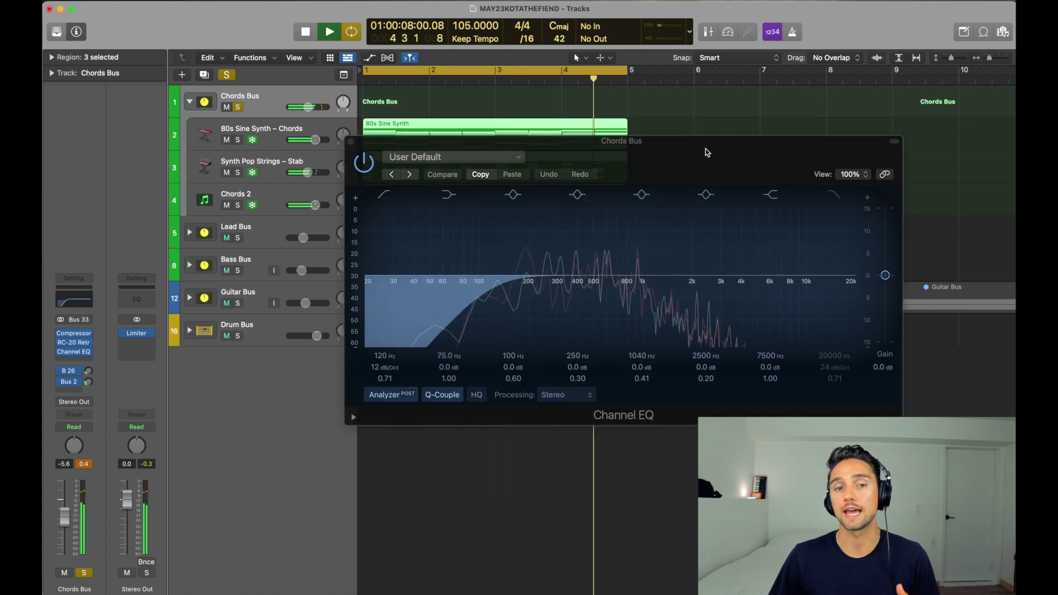
{"action": "left_click", "coordinate": [456, 279]}
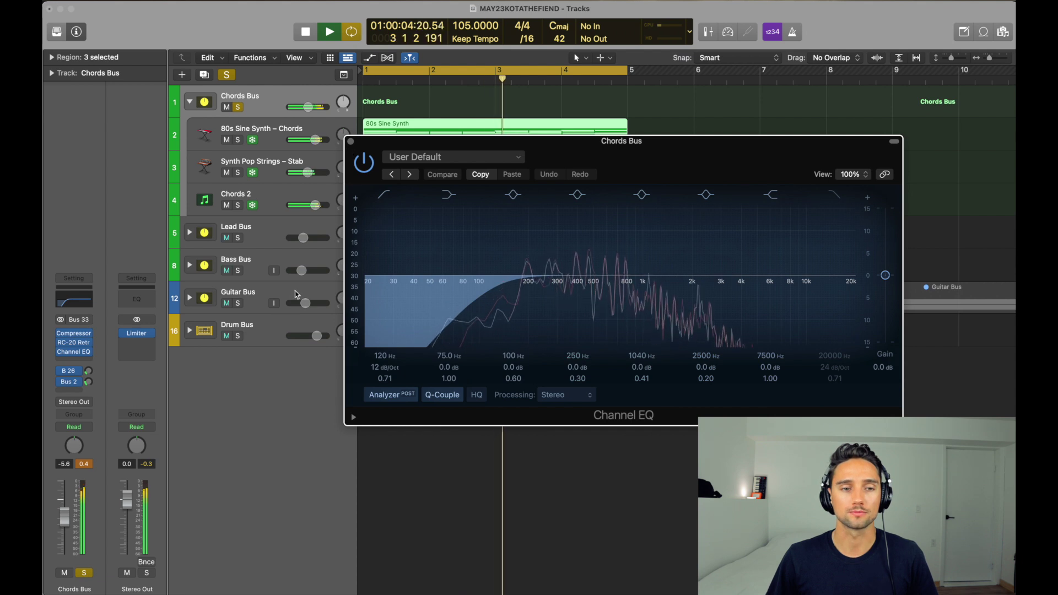
- Expand Drum Bus and solo Kick 1 - LinnDrum, Kick 2 - LinnDrum and Kick 1 - Modern Disco
{"action": "left_click", "coordinate": [276, 318]}
{"action": "left_click", "coordinate": [190, 330]}
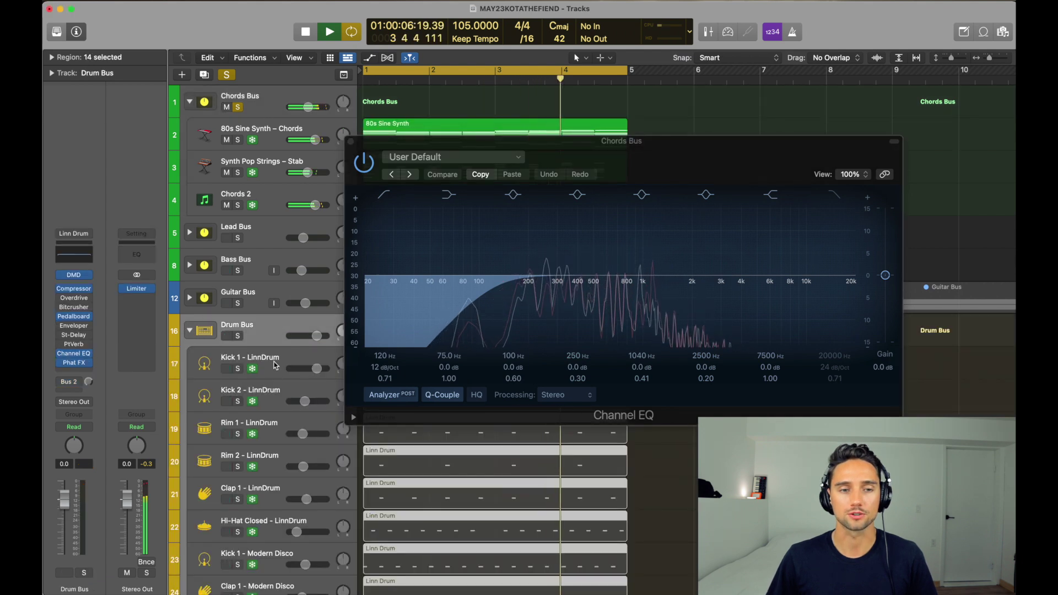
{"action": "left_click", "coordinate": [237, 369]}
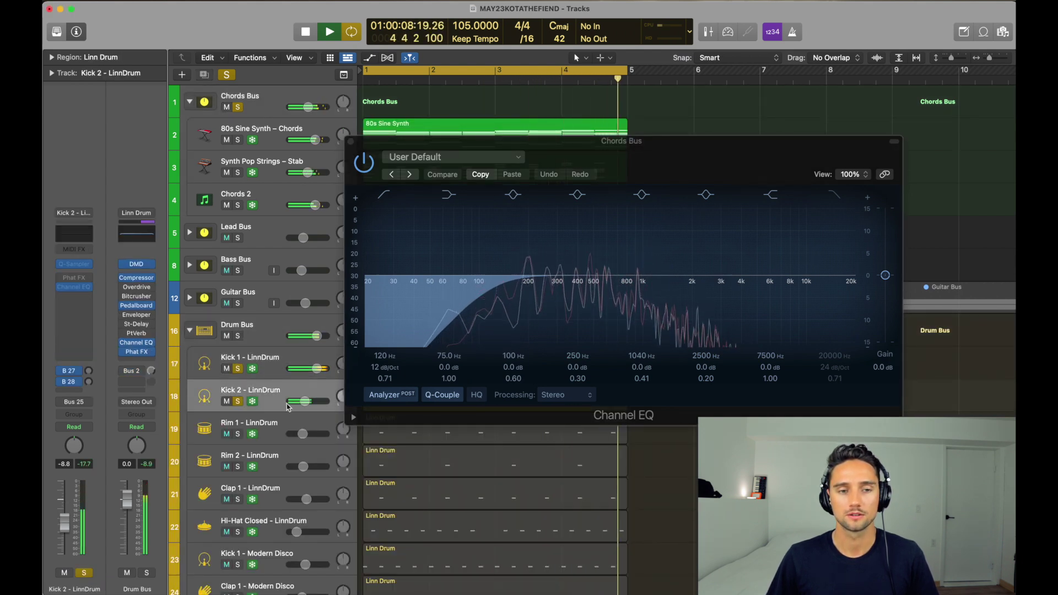
{"action": "left_click", "coordinate": [238, 402]}
{"action": "scroll", "coordinate": [260, 554], "scroll_direction": "down", "scroll_amount": 1}
{"action": "scroll", "coordinate": [261, 554], "scroll_direction": "down", "scroll_amount": 1}
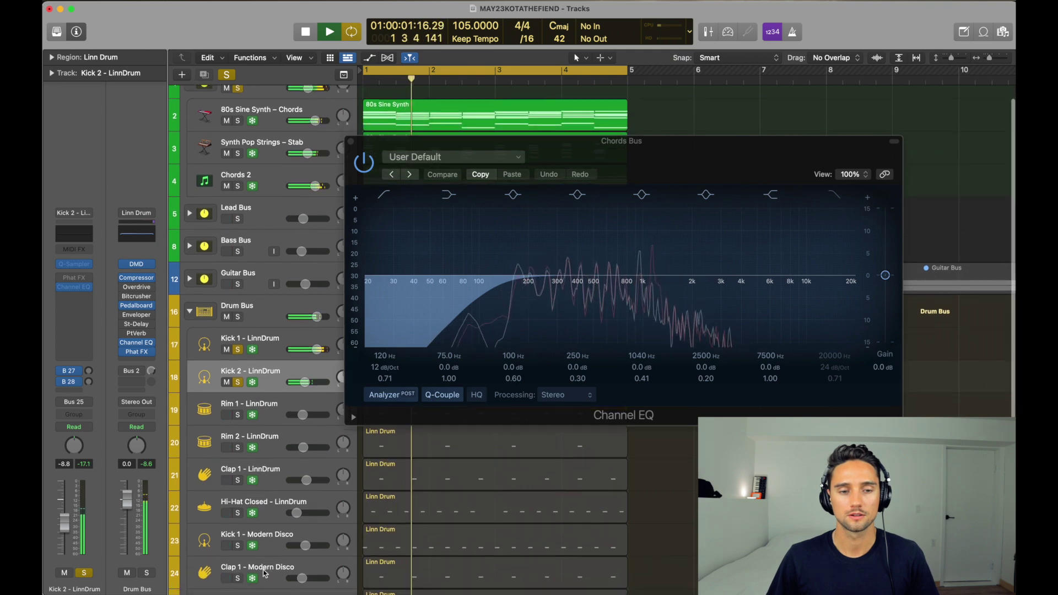
{"action": "left_click", "coordinate": [237, 545]}
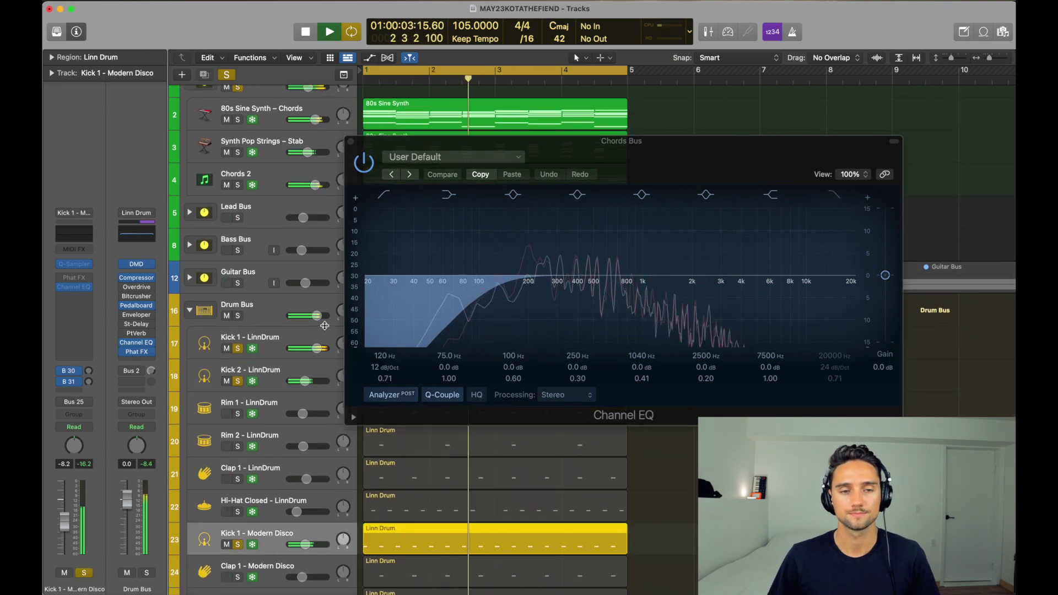
{"action": "scroll", "coordinate": [318, 314], "scroll_direction": "up", "scroll_amount": 1}
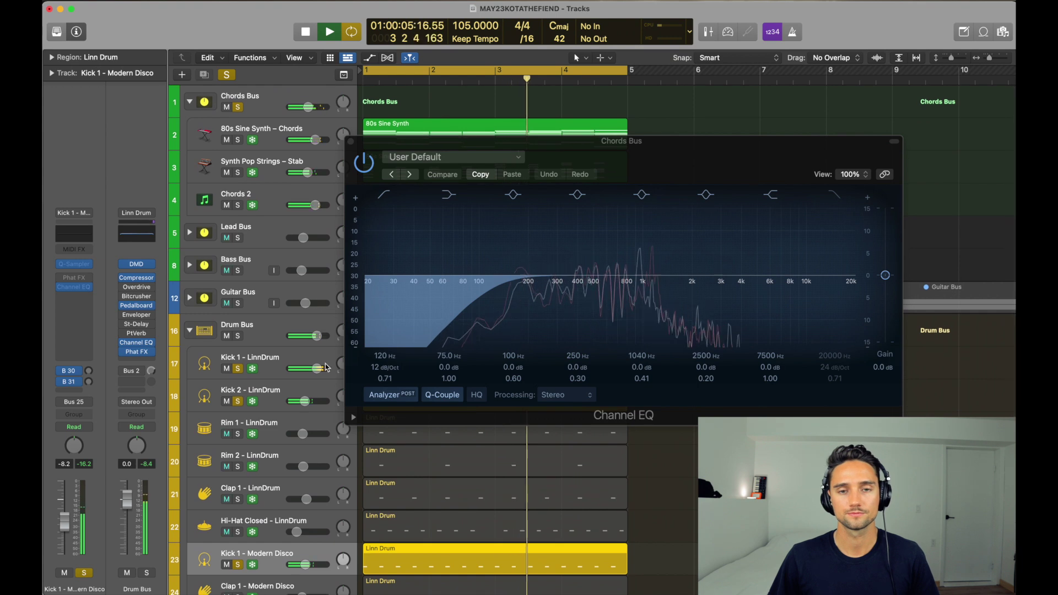
{"action": "key", "text": "space"}
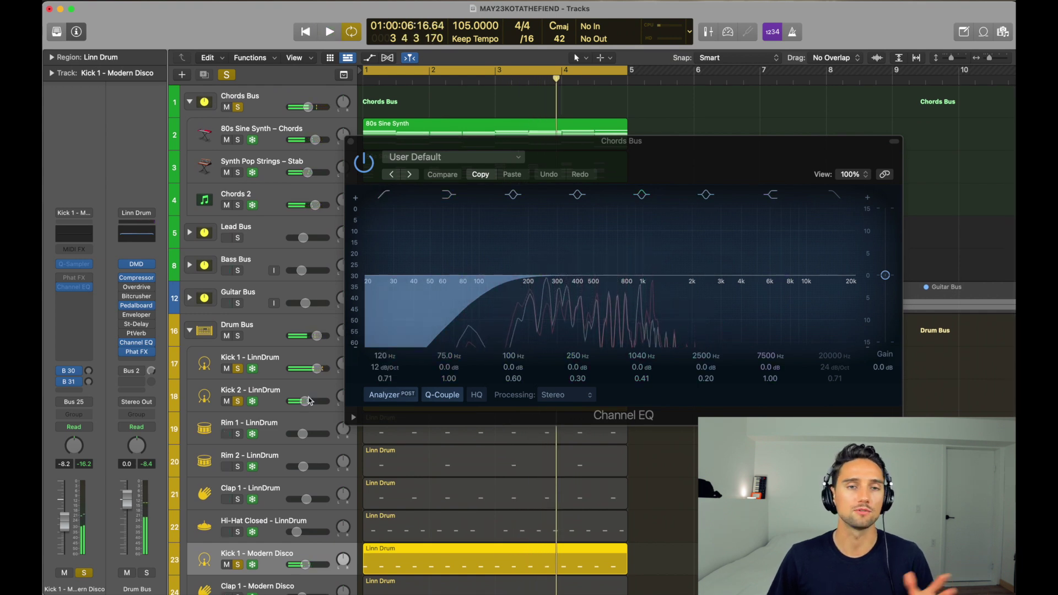
- Close the Channel EQ and collapse the Drum Bus and Chords Bus stacks
{"action": "left_click", "coordinate": [352, 145]}
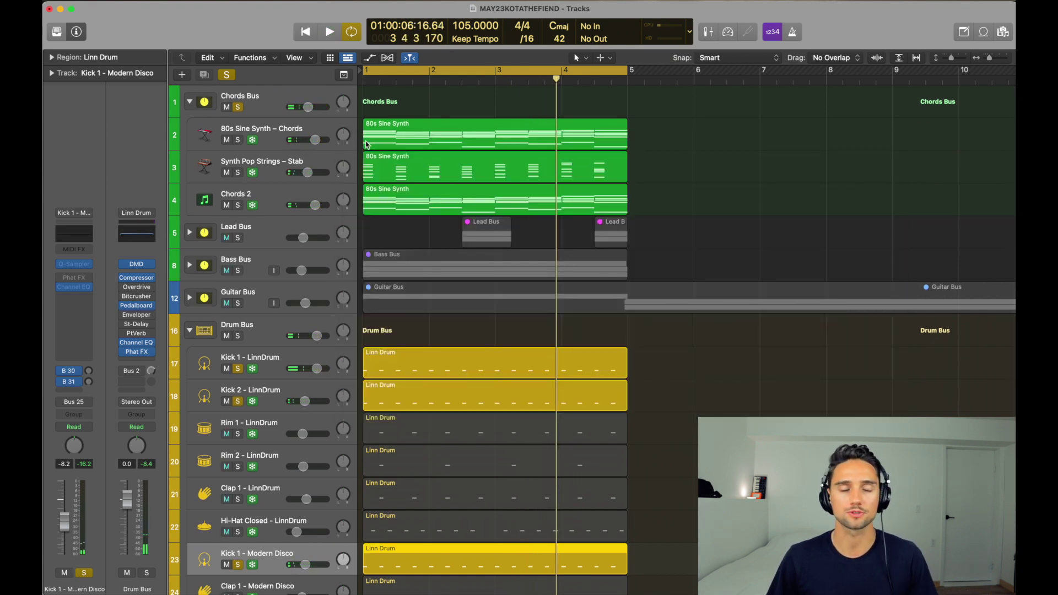
{"action": "left_click", "coordinate": [189, 331]}
{"action": "left_click", "coordinate": [189, 103]}
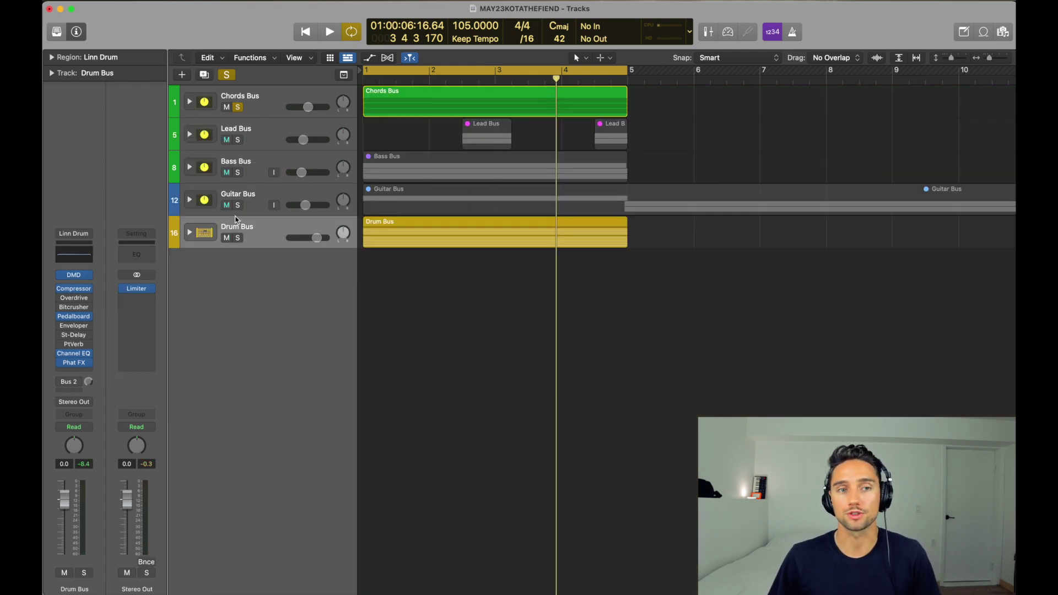
- Select the Chords Bus and close its RC-20 Retro Color window after checking it
{"action": "left_click", "coordinate": [263, 103]}
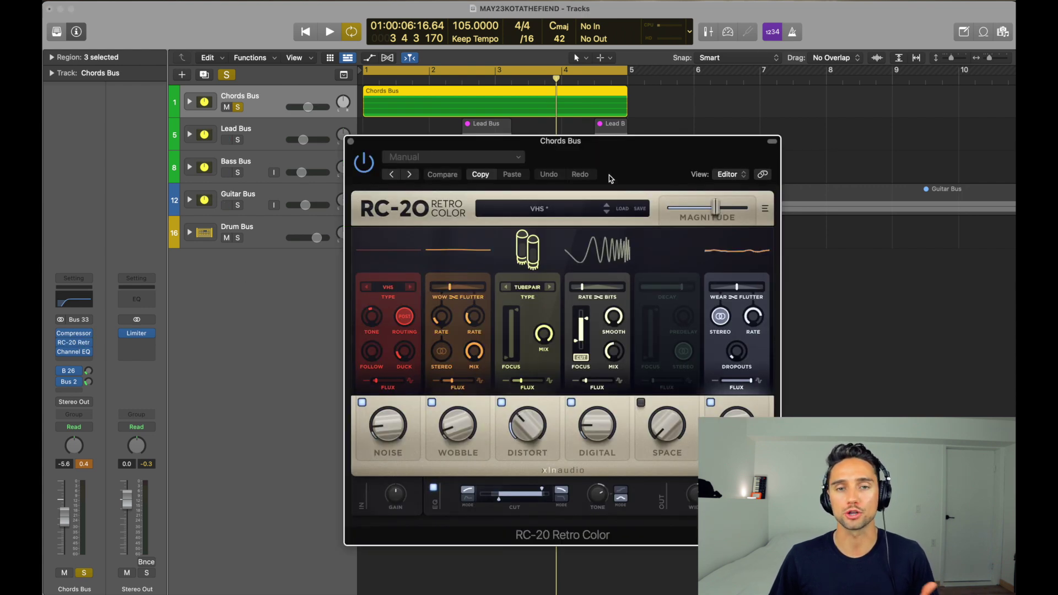
{"action": "left_click_drag", "start_coordinate": [632, 160], "coordinate": [604, 115]}
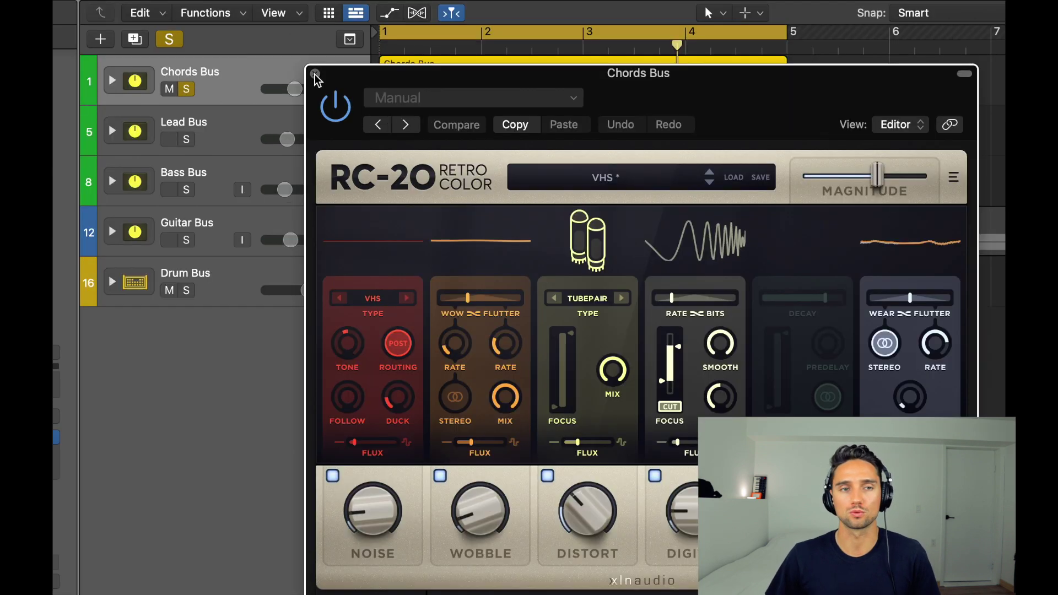
{"action": "left_click", "coordinate": [321, 97]}
- Expand the Chords Bus stack and step through Synth Pop Strings – Stab, Chords 2 and 80s Sine Synth – Chords
{"action": "left_click", "coordinate": [113, 83]}
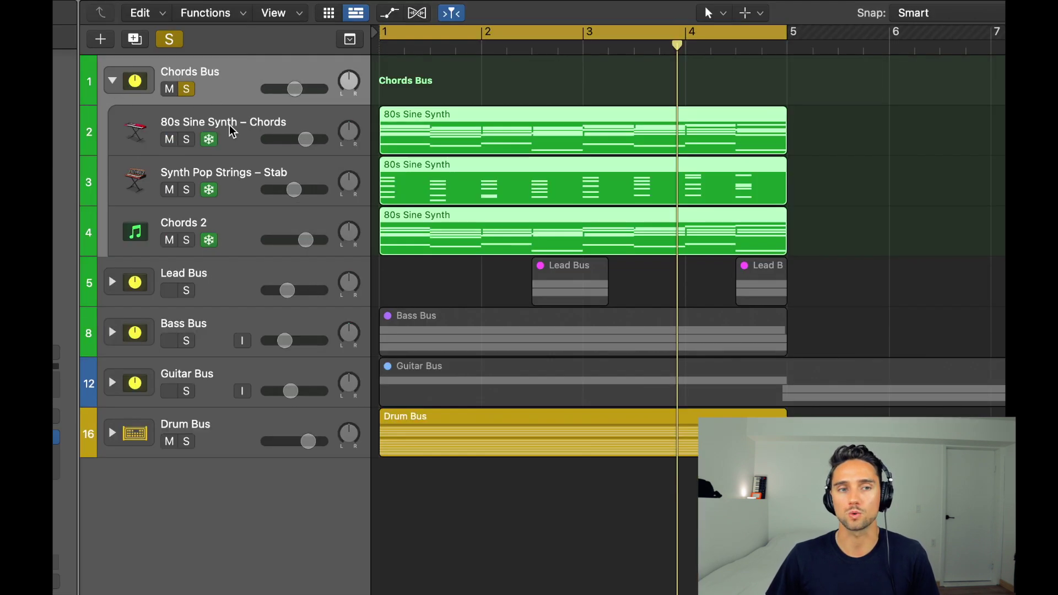
{"action": "left_click", "coordinate": [241, 197]}
{"action": "left_click", "coordinate": [243, 232]}
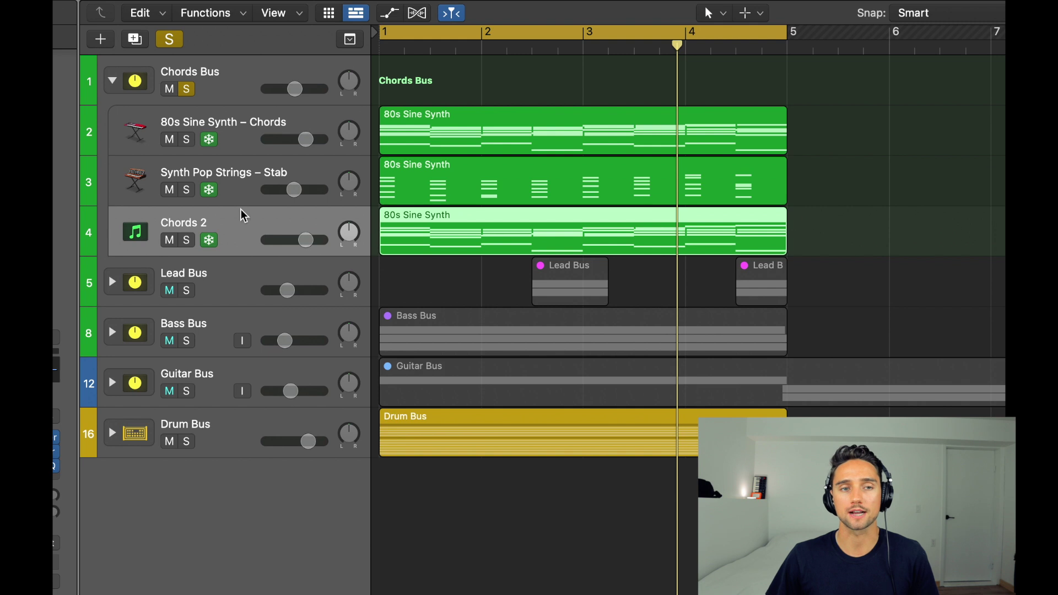
{"action": "left_click", "coordinate": [243, 194]}
{"action": "left_click", "coordinate": [243, 137]}
{"action": "left_click", "coordinate": [232, 77]}
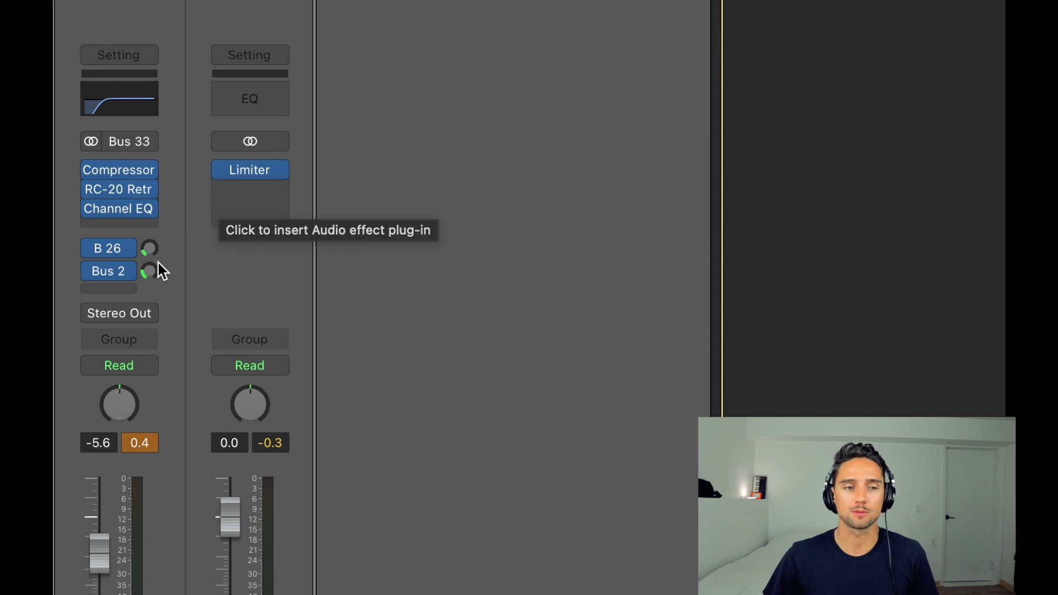
- Show the Bus 26 Large Room aux and turn the Chords Bus send to B 26 down to about -20.6 dB
{"action": "mouse_move", "coordinate": [126, 279]}
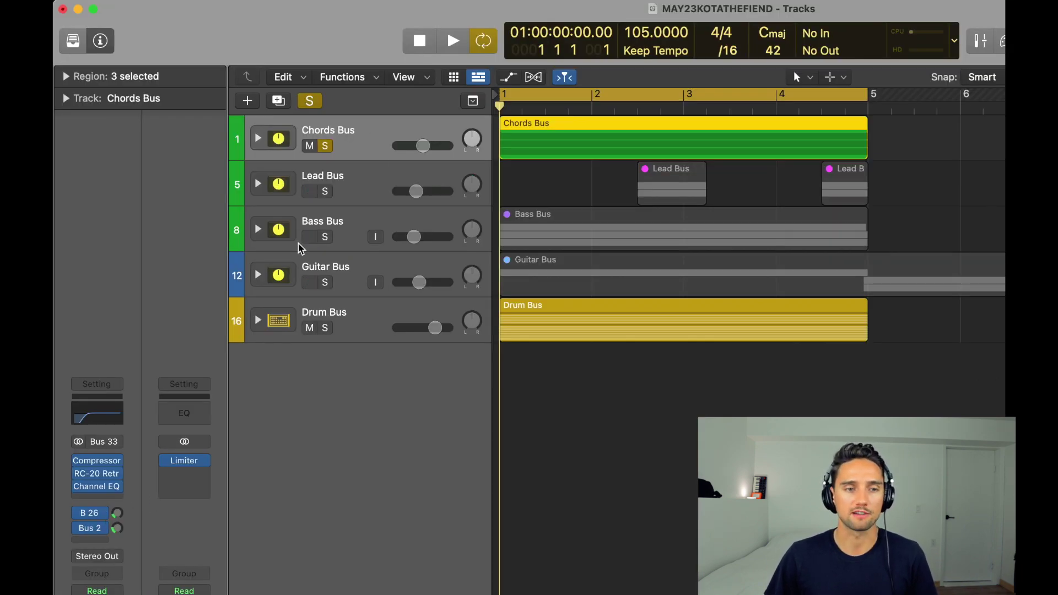
{"action": "mouse_move", "coordinate": [98, 517]}
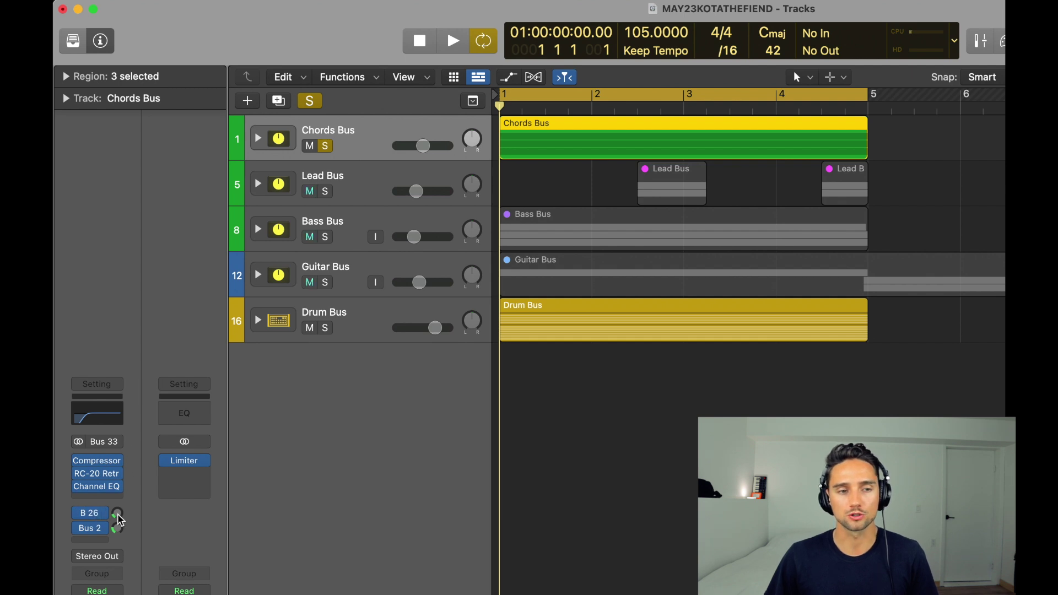
{"action": "left_click", "coordinate": [118, 514]}
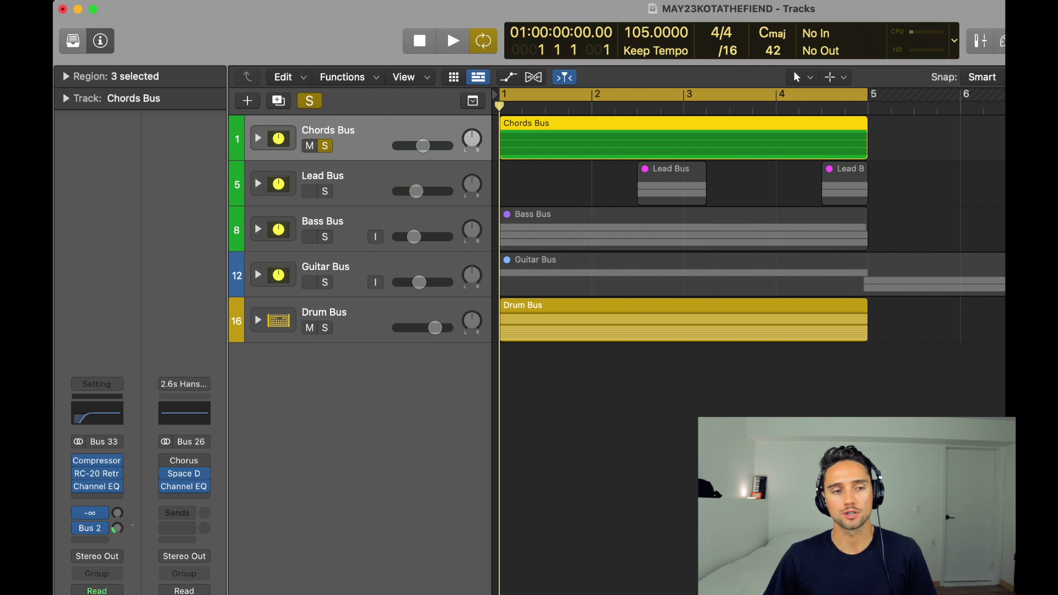
{"action": "left_click_drag", "start_coordinate": [117, 513], "coordinate": [121, 510]}
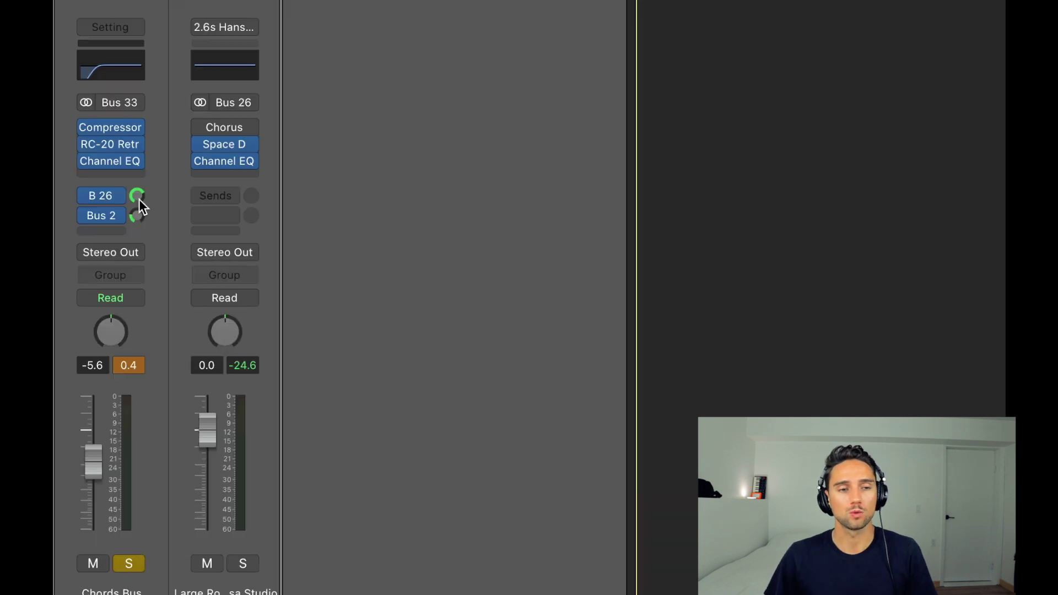
{"action": "left_click_drag", "start_coordinate": [138, 199], "coordinate": [138, 231]}
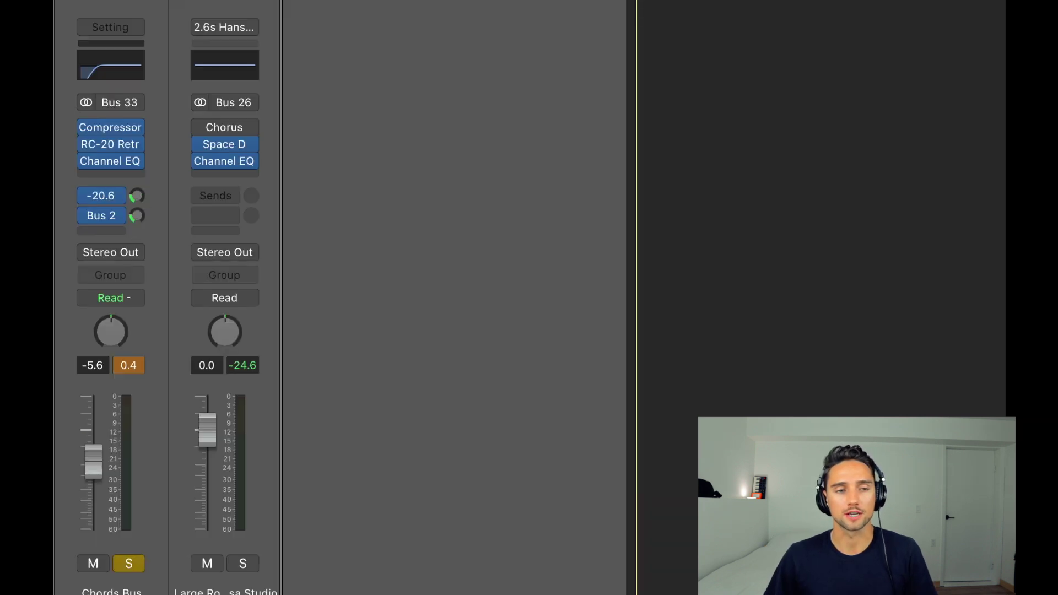
- Inspect the B 26 send and the Aux 11 strip fed by Bus 2, then start playback from bar 1
{"action": "left_click", "coordinate": [119, 199]}
{"action": "left_click", "coordinate": [150, 152]}
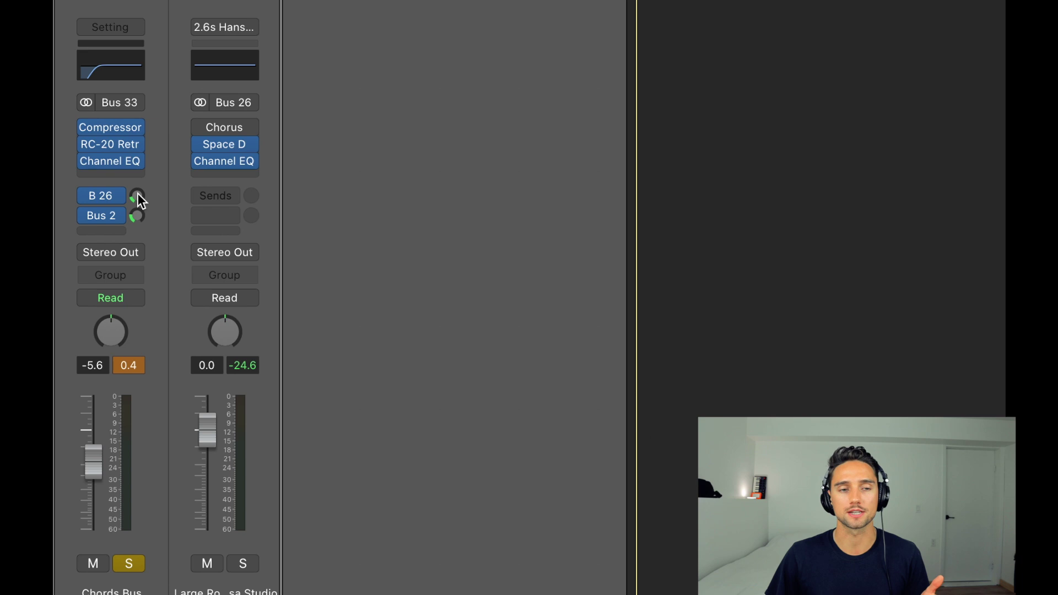
{"action": "left_click", "coordinate": [106, 212]}
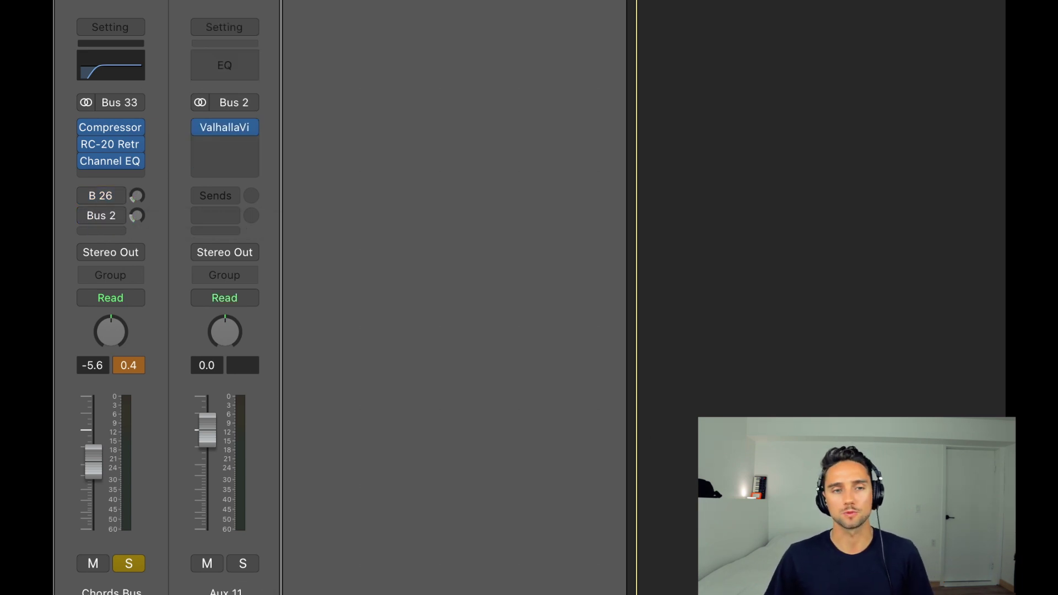
{"action": "key", "text": "space"}
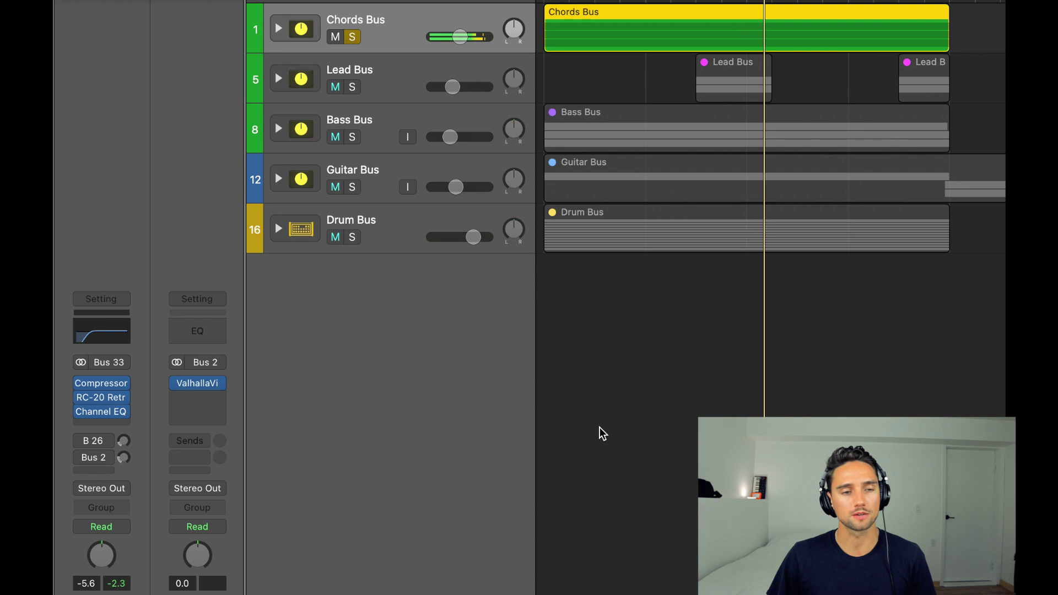
- Switch on the B 26 and Bus 2 sends and set the Bus 26 send level during playback
{"action": "left_click_drag", "start_coordinate": [83, 440], "coordinate": [82, 457]}
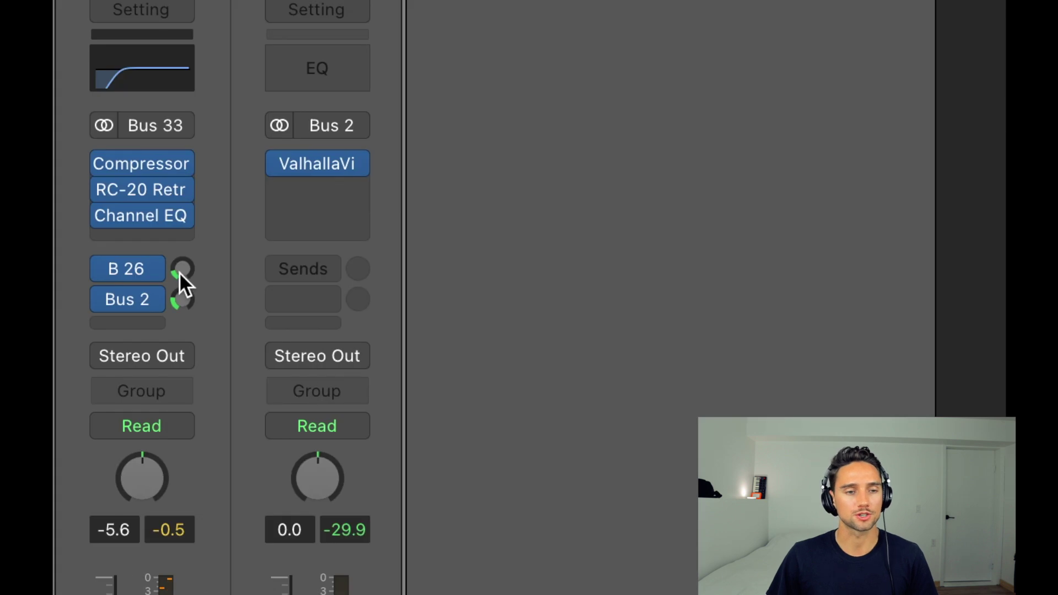
{"action": "left_click_drag", "start_coordinate": [181, 272], "coordinate": [202, 229]}
{"action": "left_click", "coordinate": [182, 299]}
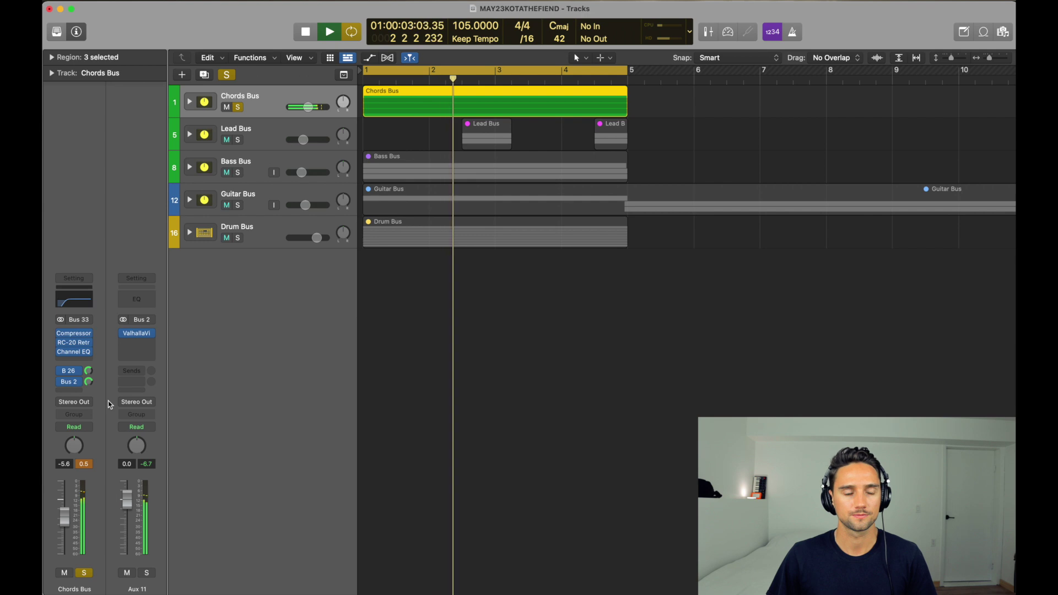
{"action": "key", "text": "space"}
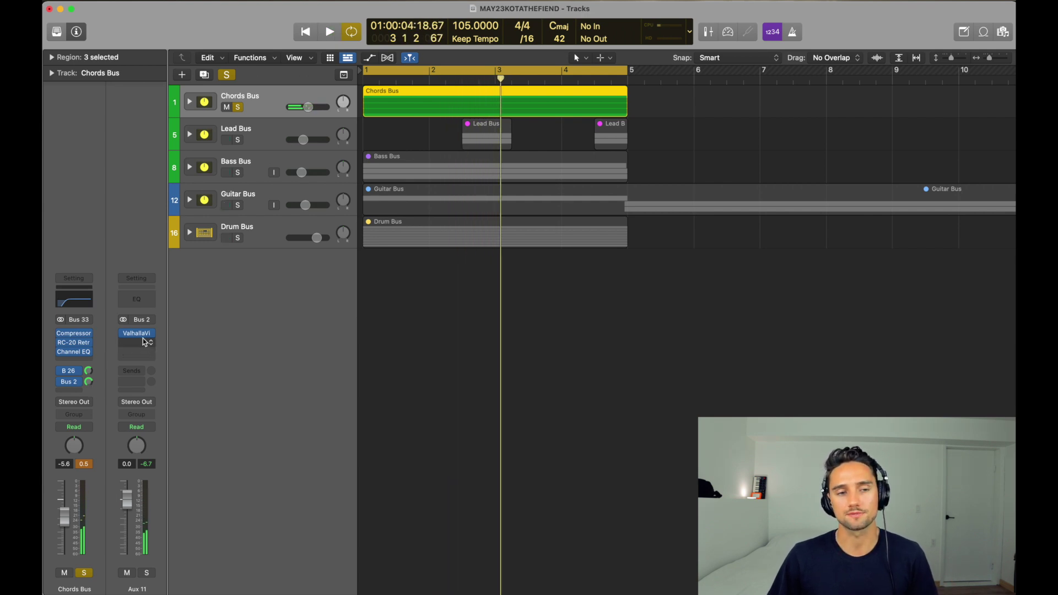
- Turn the Bus 2 send down to -21.6 dB, checking the Bus 26 and Bus 2 aux returns
{"action": "left_click", "coordinate": [89, 375]}
{"action": "left_click_drag", "start_coordinate": [88, 371], "coordinate": [87, 417]}
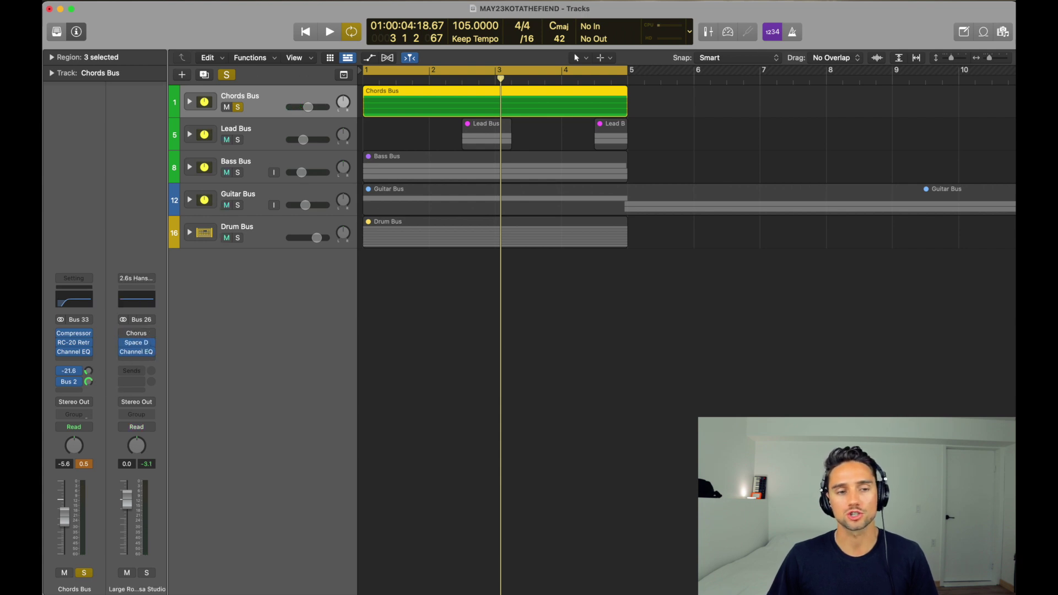
{"action": "left_click", "coordinate": [89, 382]}
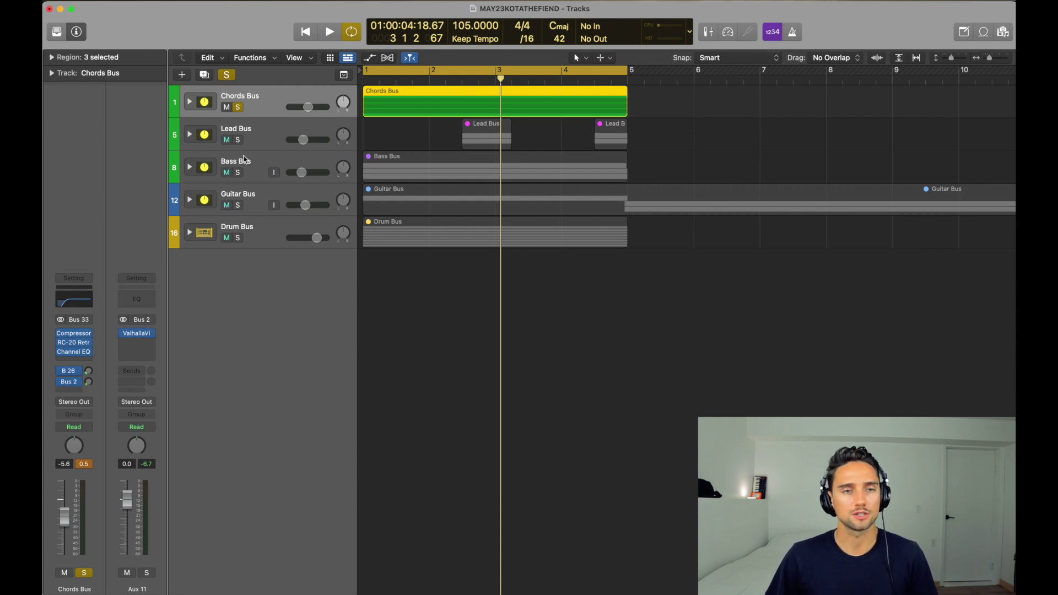
- Unsolo Chords Bus, then solo and expand Lead Bus and select its Lead and Lead 2 tracks
{"action": "left_click", "coordinate": [238, 107]}
{"action": "left_click", "coordinate": [259, 142]}
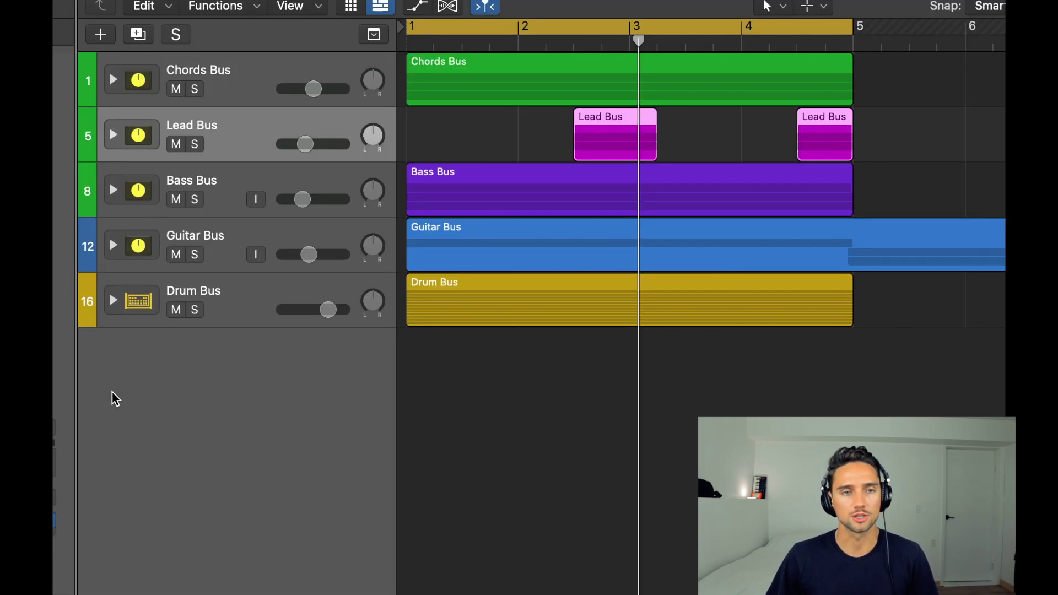
{"action": "key", "text": "s"}
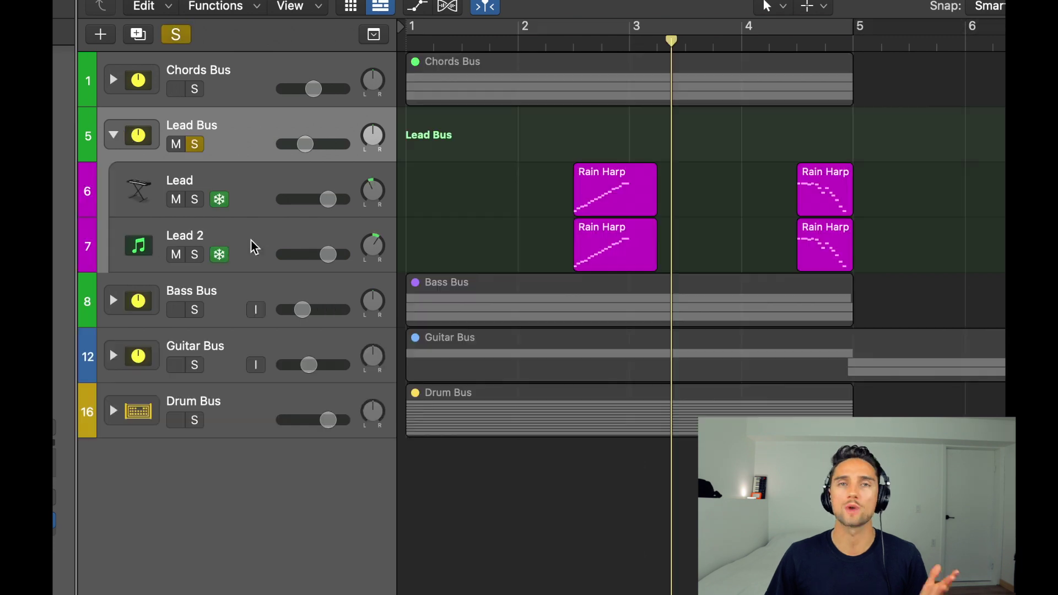
{"action": "left_click", "coordinate": [270, 197]}
{"action": "left_click", "coordinate": [267, 243], "text": "shift"}
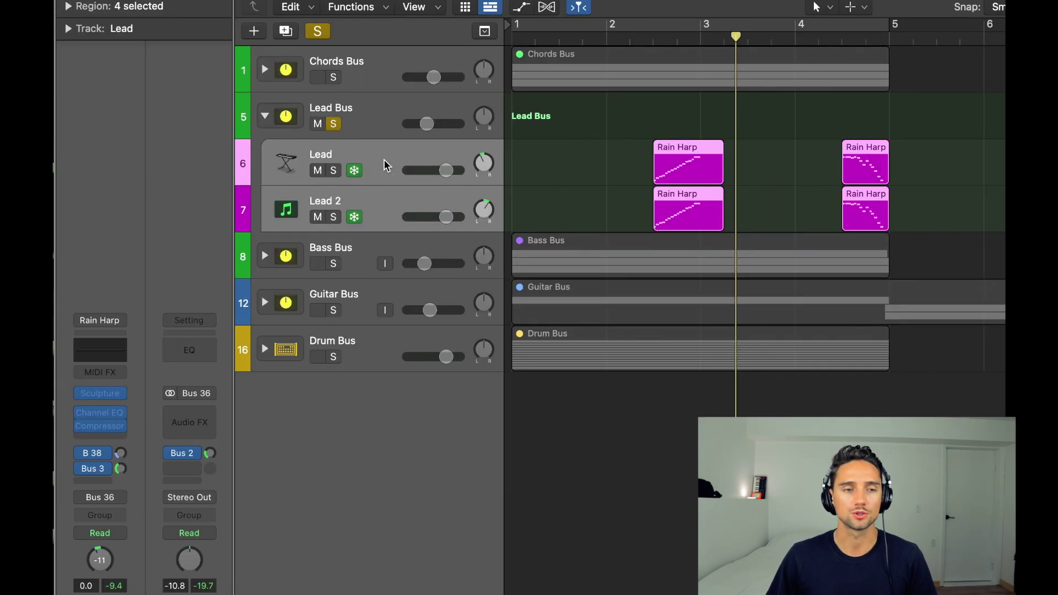
{"action": "left_click", "coordinate": [254, 148]}
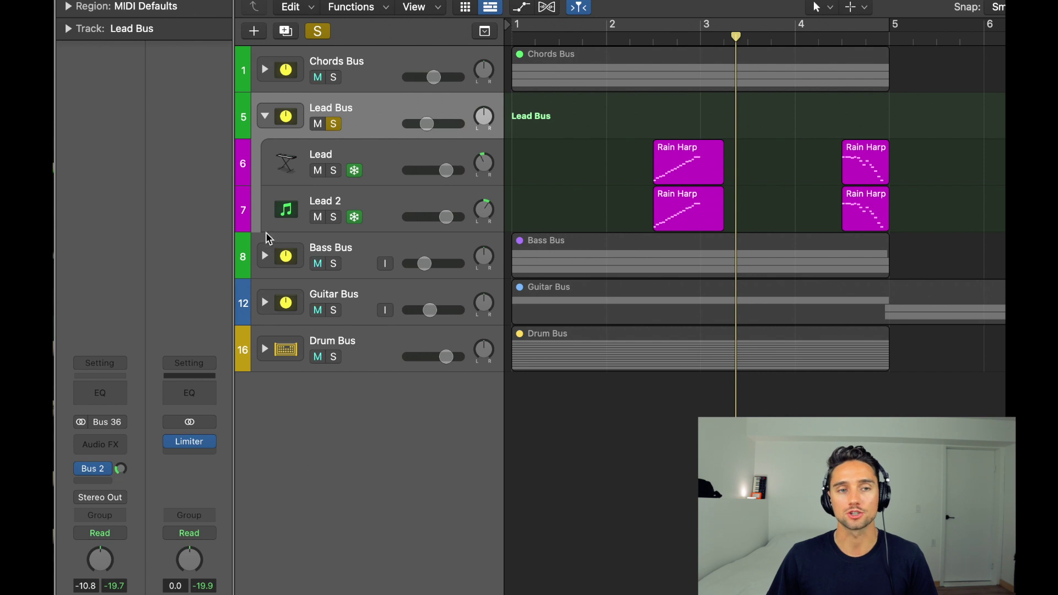
{"action": "mouse_move", "coordinate": [111, 471]}
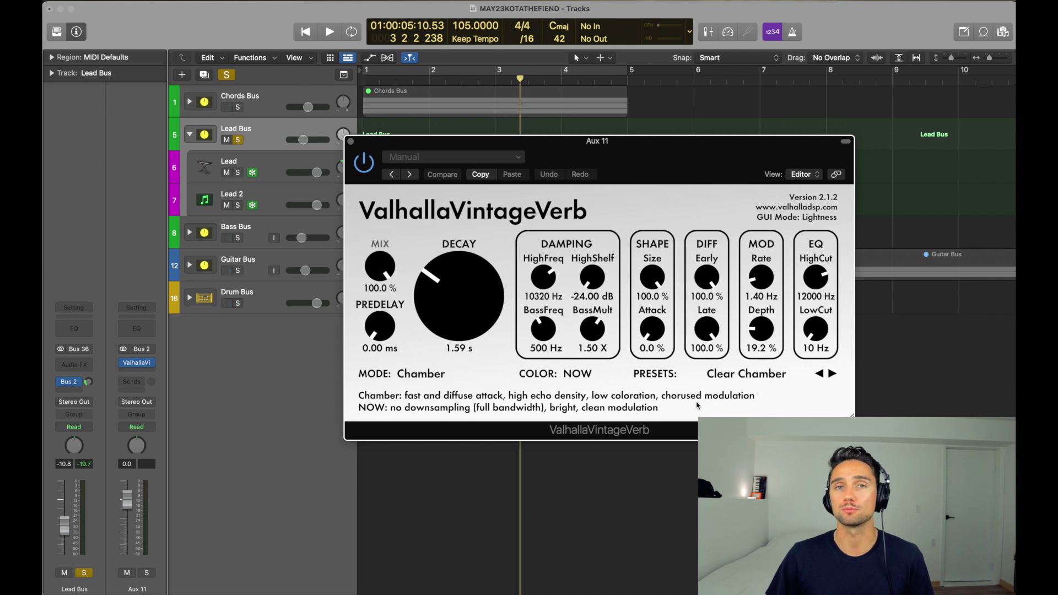
- Close the ValhallaVintageVerb window on Aux 11
{"action": "left_click", "coordinate": [350, 141]}
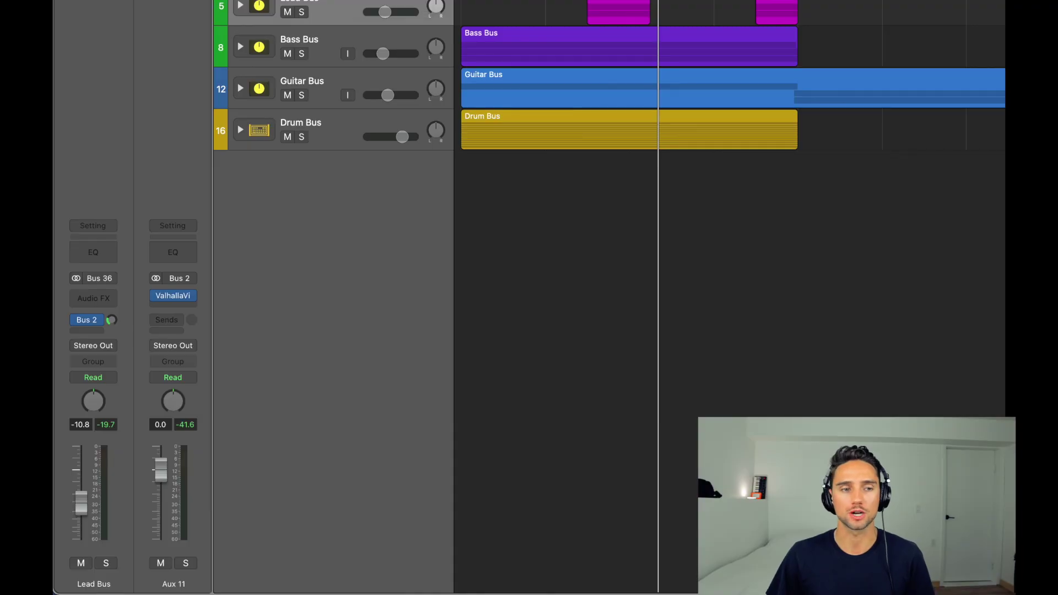
{"action": "left_click", "coordinate": [87, 331]}
{"action": "mouse_move", "coordinate": [101, 352]}
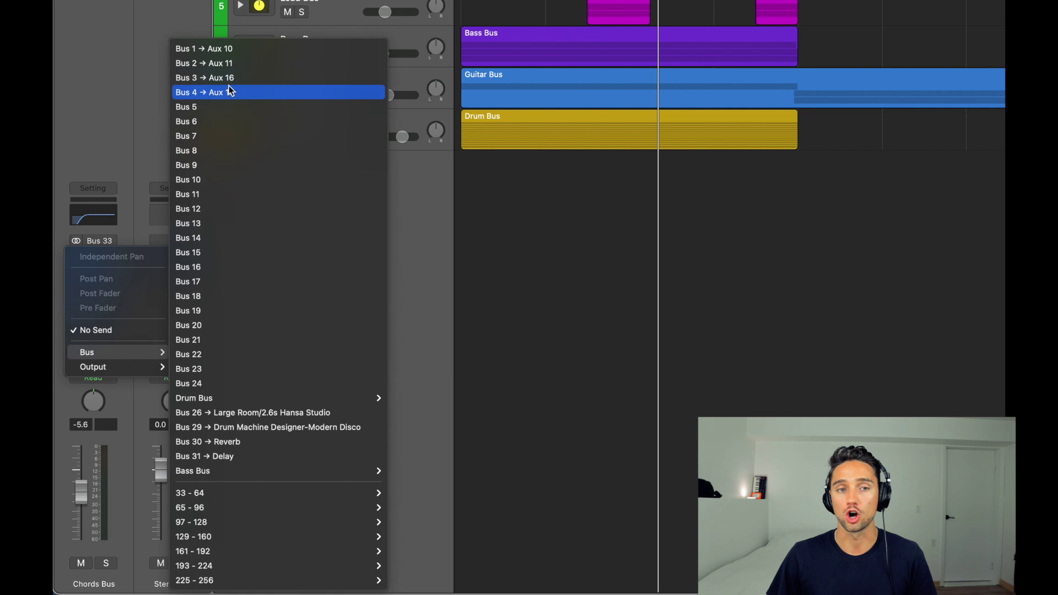
{"action": "left_click", "coordinate": [339, 6]}
{"action": "left_click", "coordinate": [337, 43]}
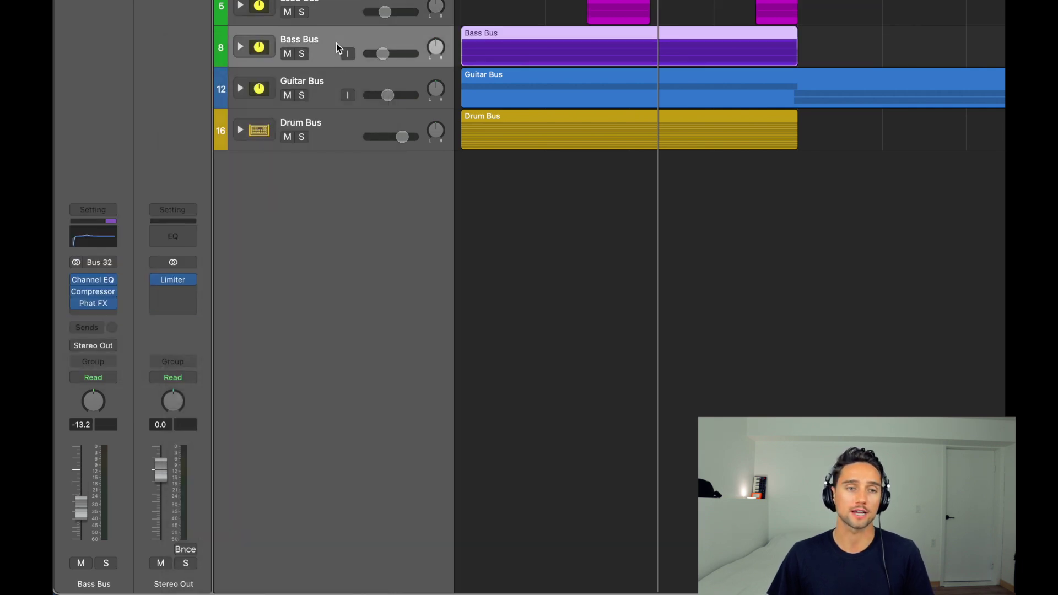
{"action": "left_click", "coordinate": [240, 130]}
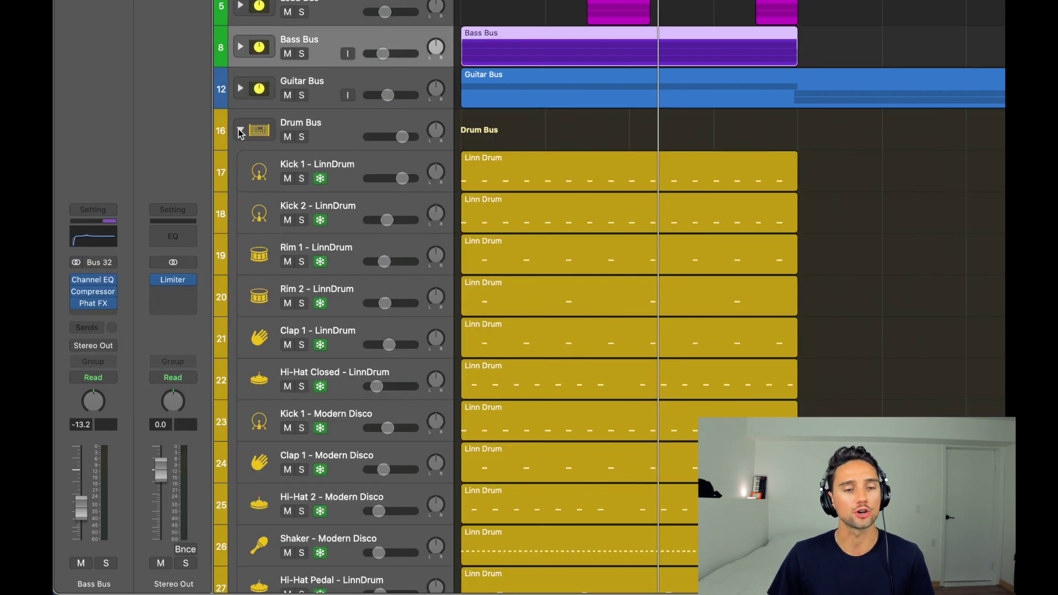
{"action": "scroll", "coordinate": [263, 294], "scroll_direction": "down", "scroll_amount": 6}
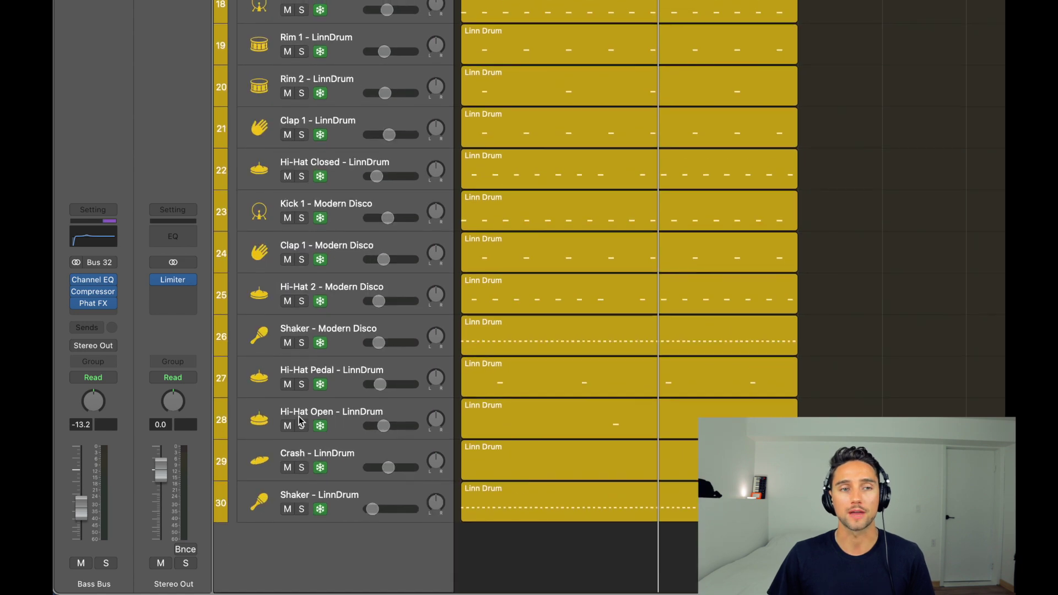
{"action": "scroll", "coordinate": [246, 148], "scroll_direction": "up", "scroll_amount": 4}
{"action": "left_click", "coordinate": [240, 68]}
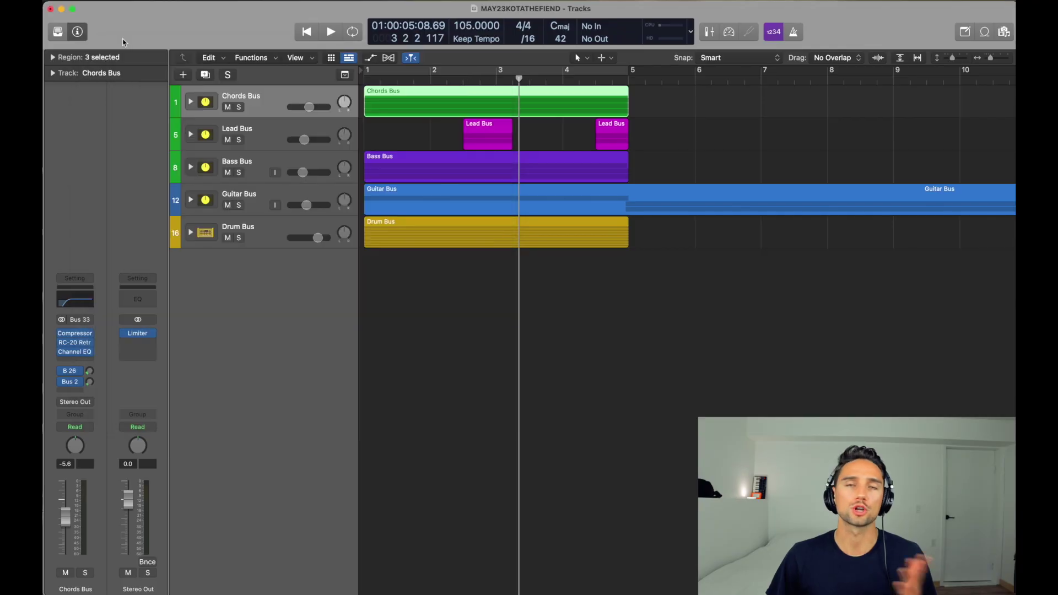
{"action": "left_click", "coordinate": [406, 273]}
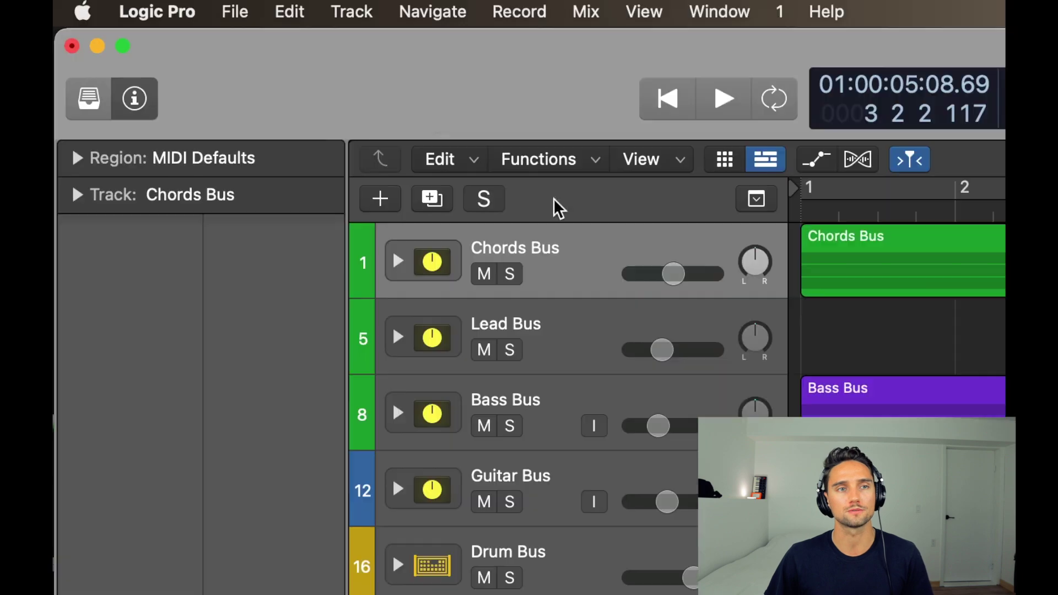
- Confirm Audio > General automatic bus assignment is Busses above 24, then close Preferences
{"action": "left_click", "coordinate": [175, 10]}
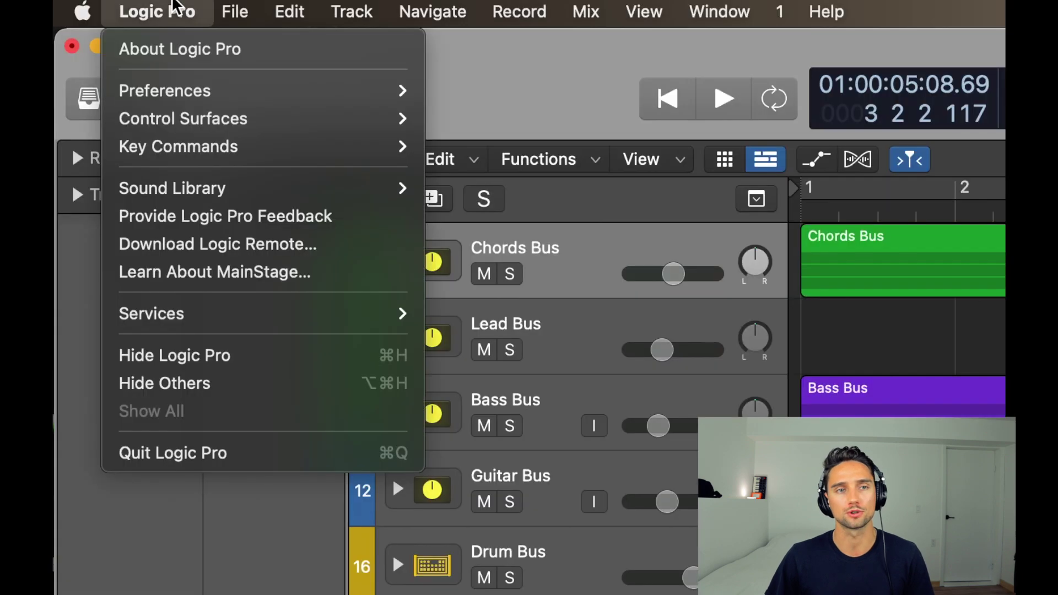
{"action": "mouse_move", "coordinate": [390, 93]}
{"action": "left_click", "coordinate": [453, 91]}
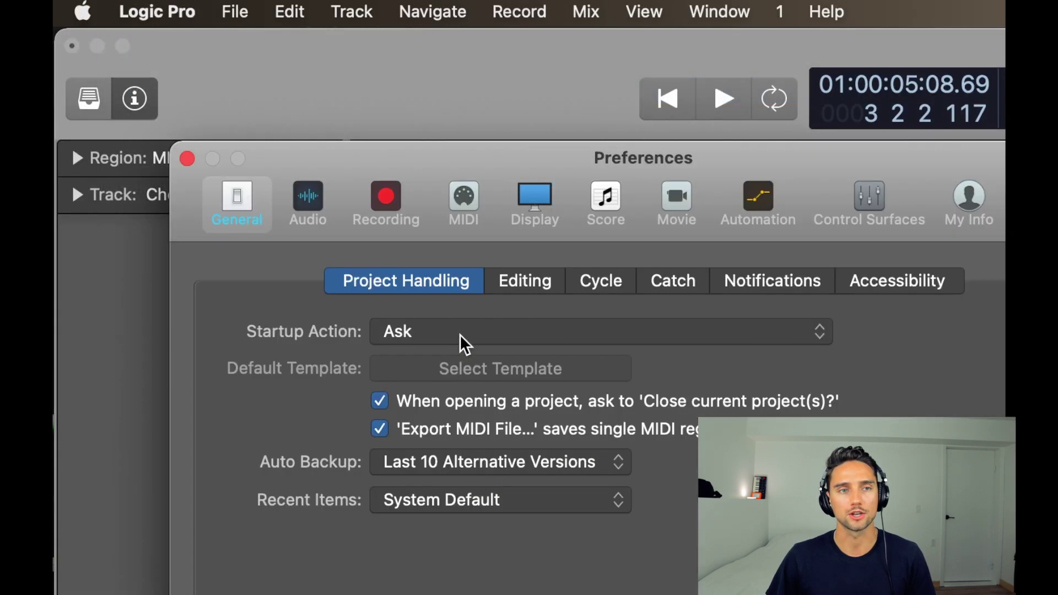
{"action": "left_click", "coordinate": [324, 222]}
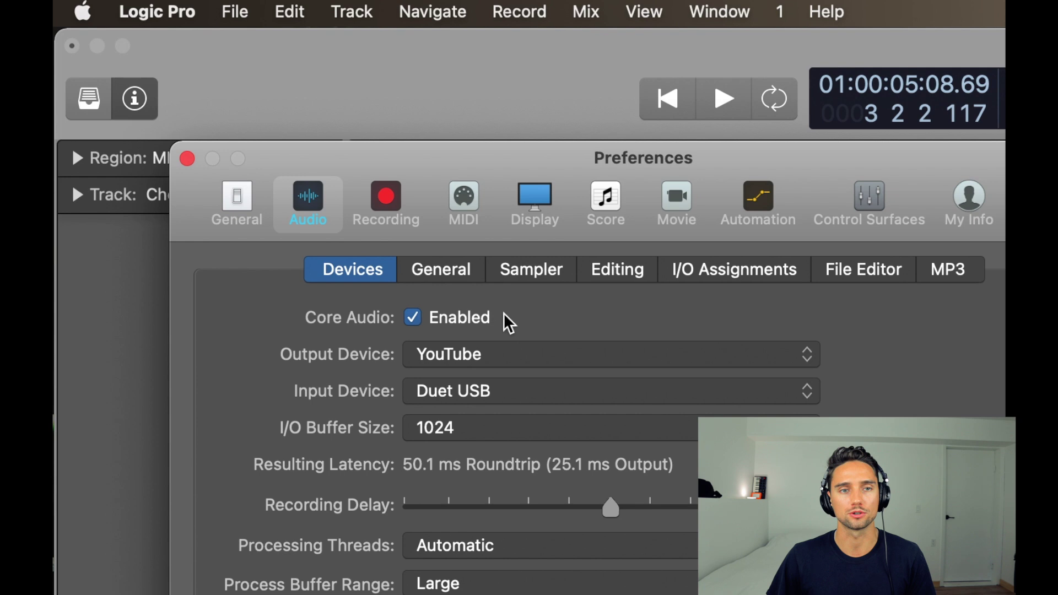
{"action": "left_click", "coordinate": [452, 275]}
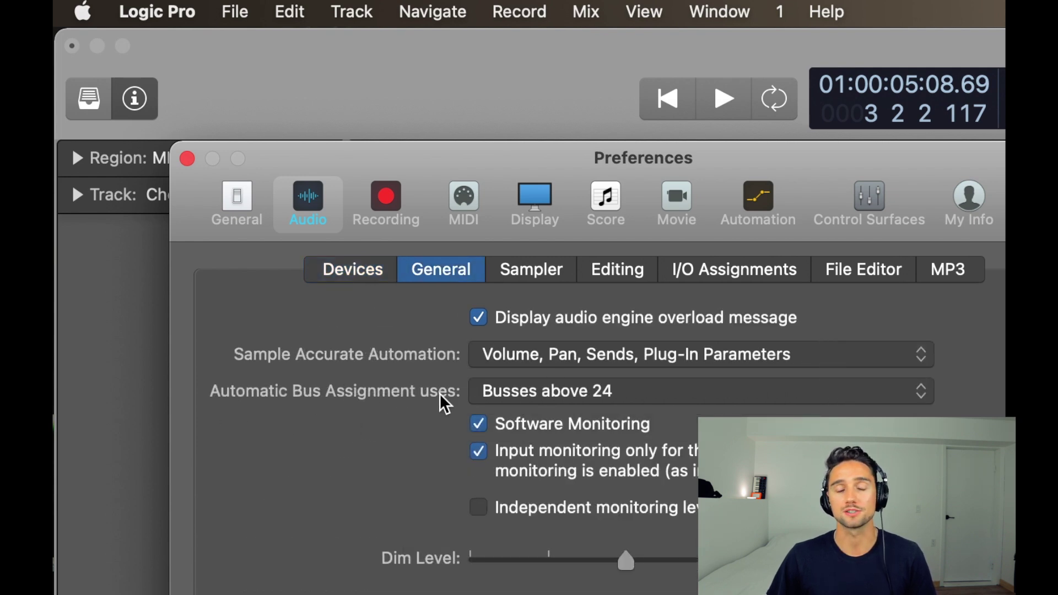
{"action": "left_click", "coordinate": [640, 392]}
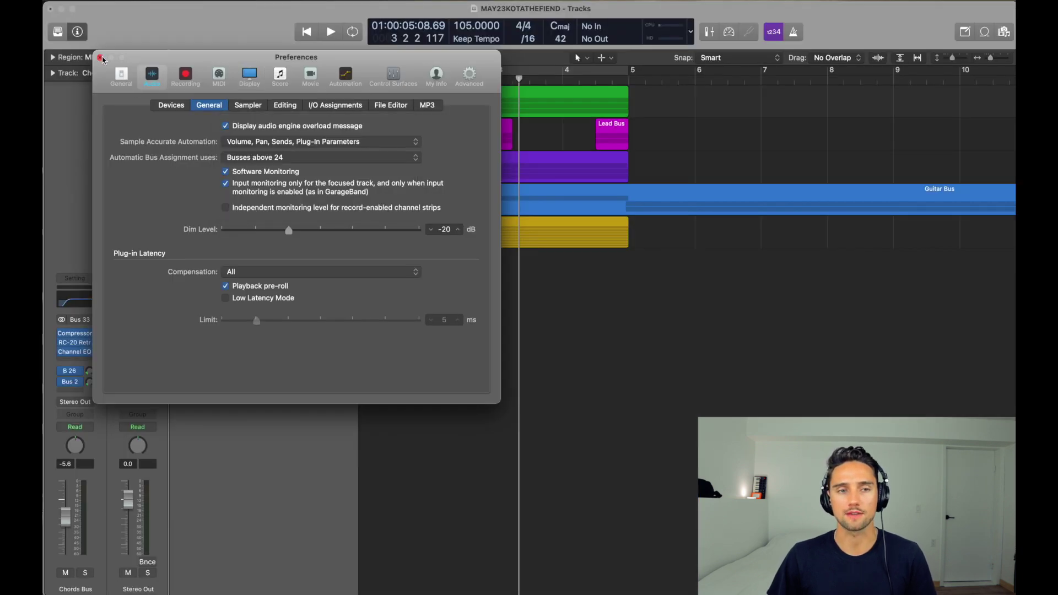
{"action": "left_click", "coordinate": [100, 57]}
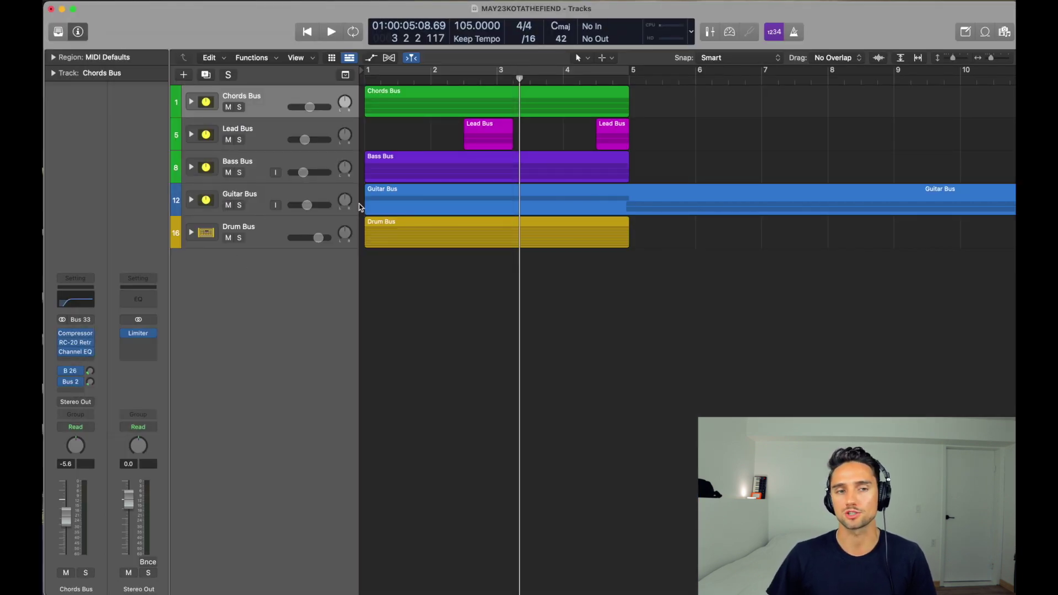
- Create a software instrument track, move it to the bottom and load African Kalimba
{"action": "key", "text": "alt+super+n"}
{"action": "key", "text": "Return"}
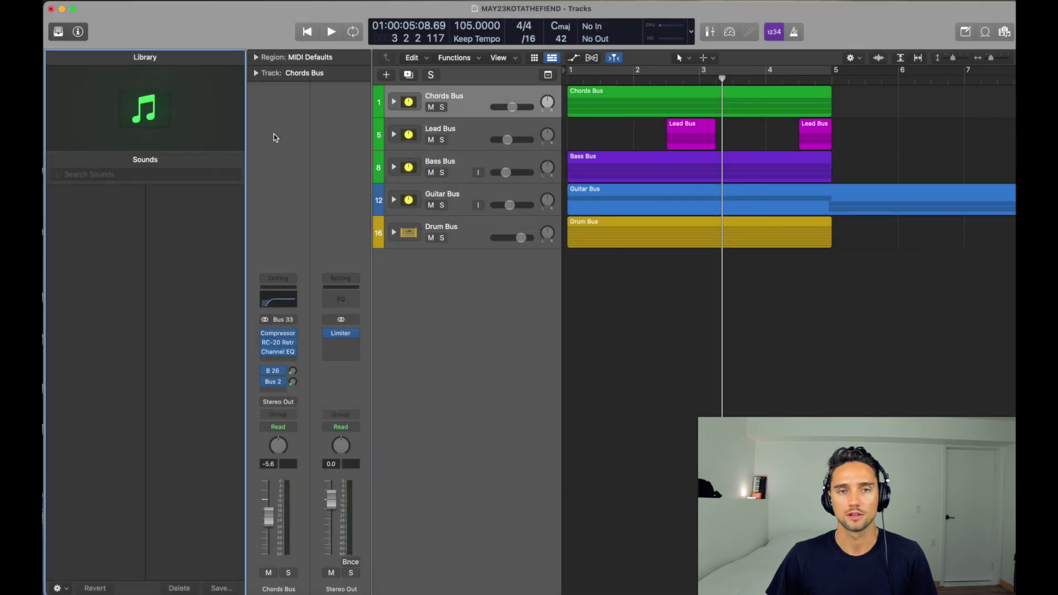
{"action": "left_click_drag", "start_coordinate": [440, 133], "coordinate": [469, 276]}
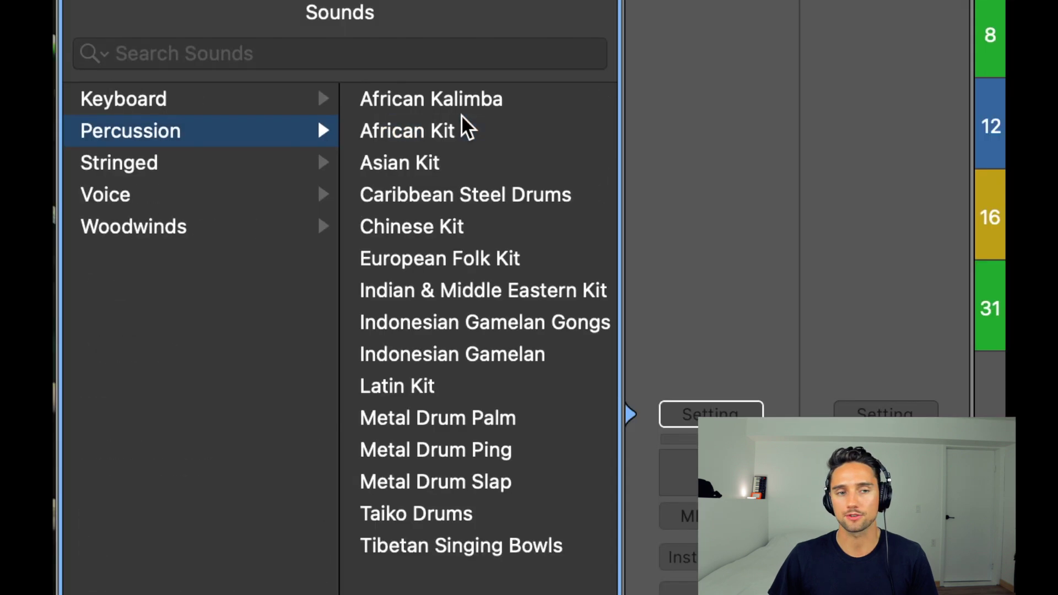
{"action": "left_click", "coordinate": [451, 110]}
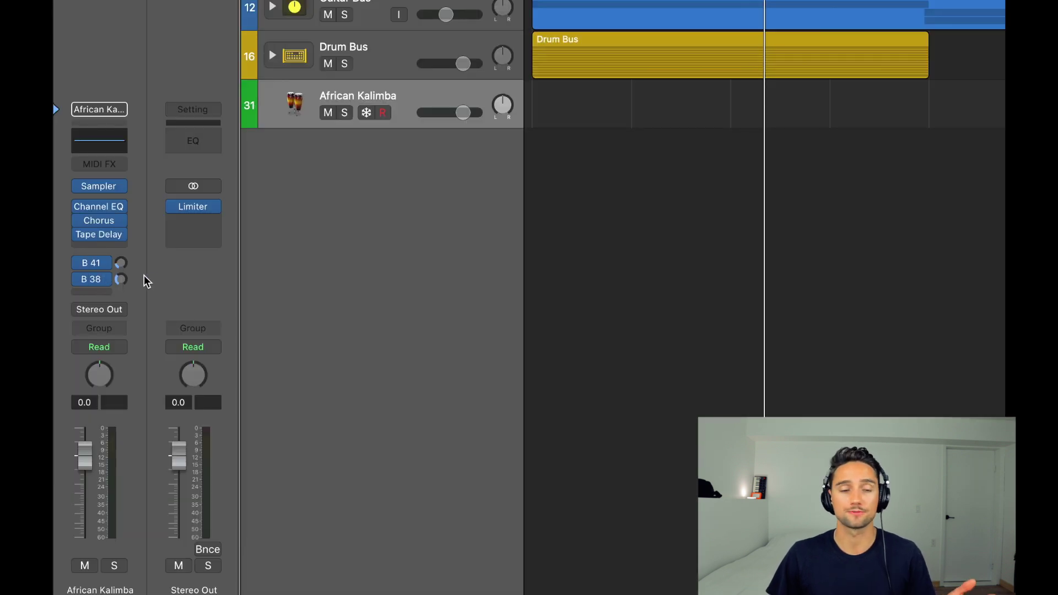
- Browse the kalimba track's send slot Bus choices
{"action": "left_click", "coordinate": [110, 292]}
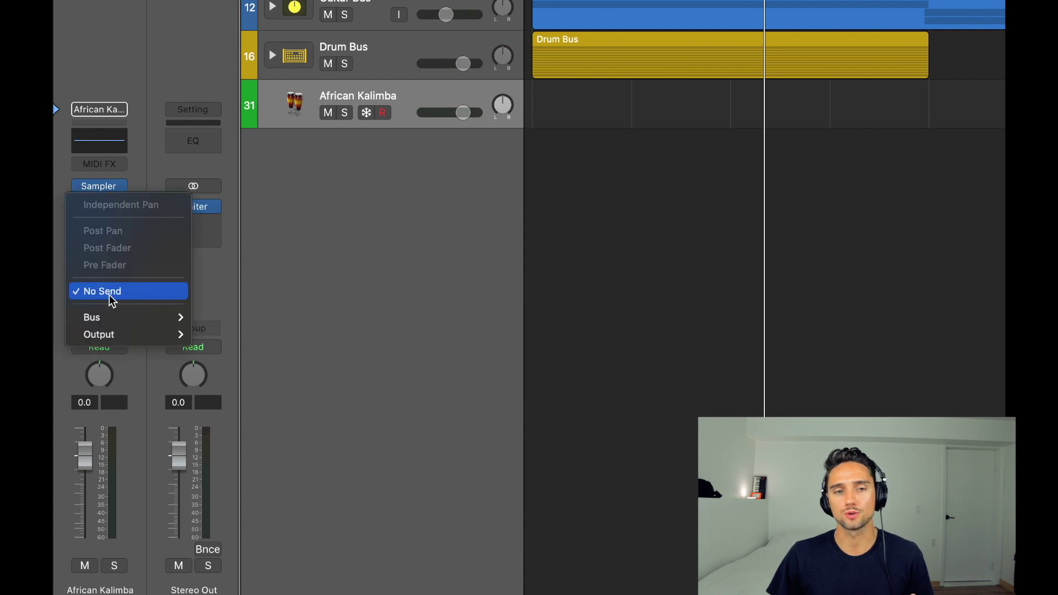
{"action": "mouse_move", "coordinate": [175, 317]}
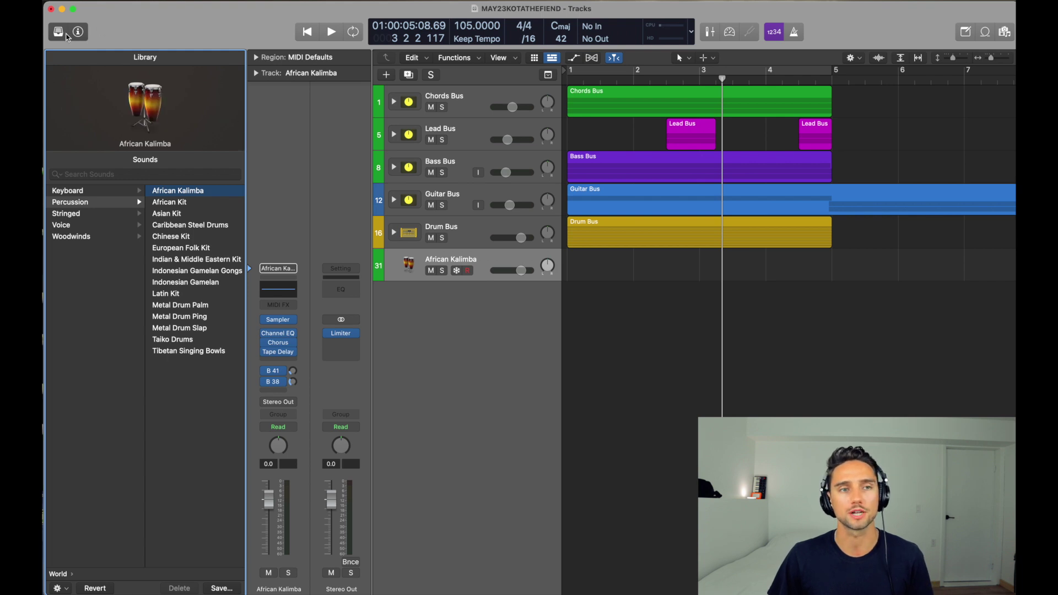
{"action": "left_click", "coordinate": [58, 32]}
{"action": "left_click", "coordinate": [58, 32]}
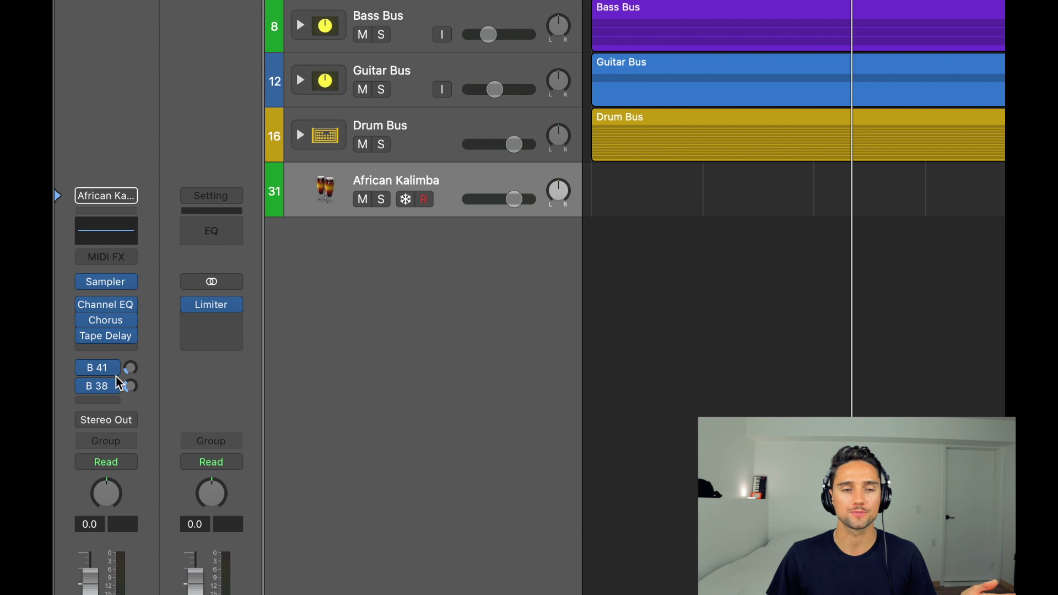
{"action": "left_click", "coordinate": [105, 400]}
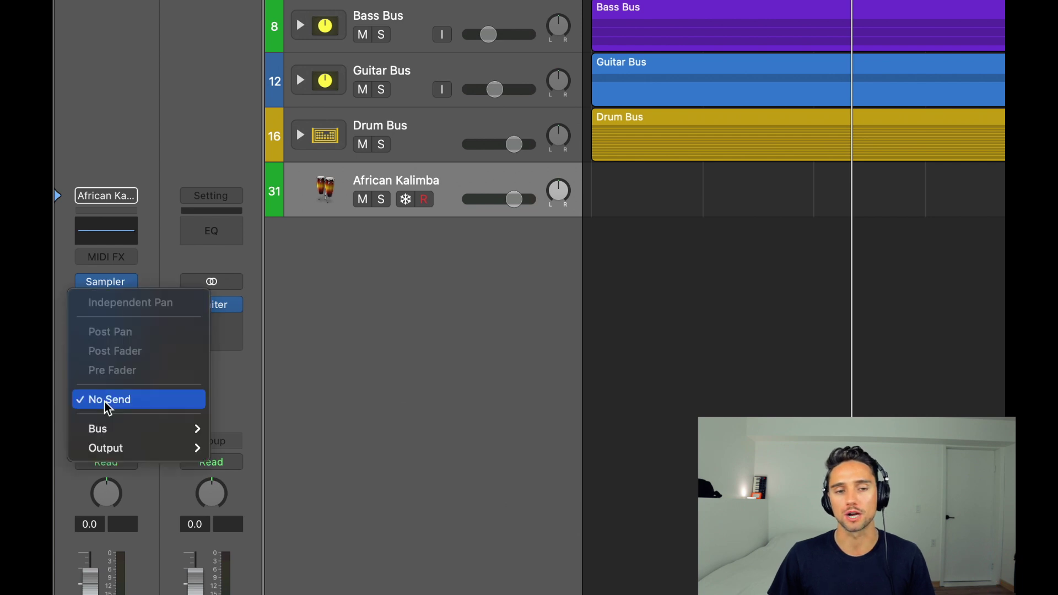
{"action": "mouse_move", "coordinate": [175, 429]}
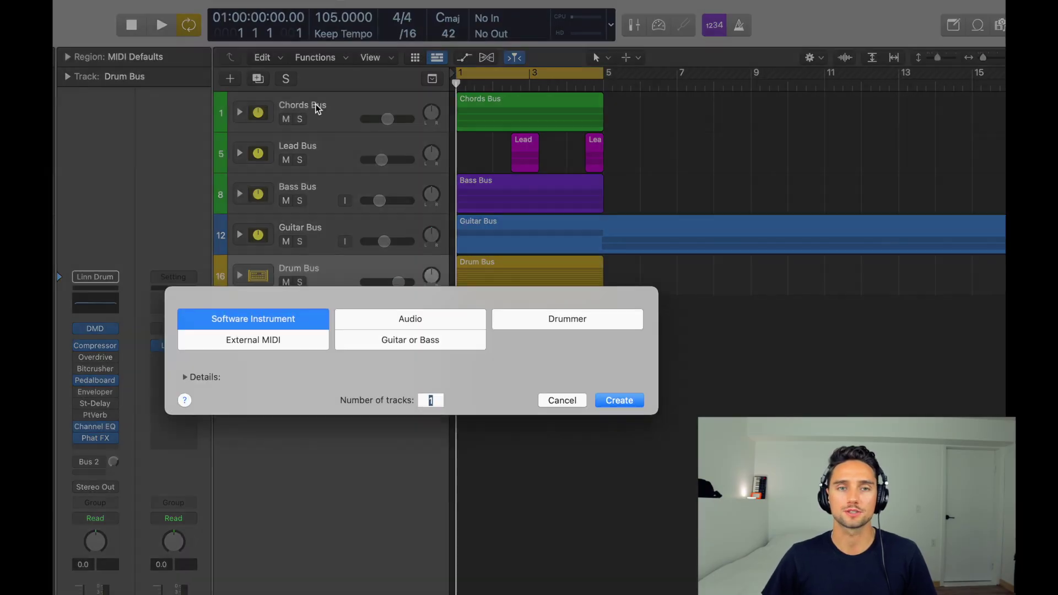
- Create a new software instrument track and a new audio track
{"action": "key", "text": "Return"}
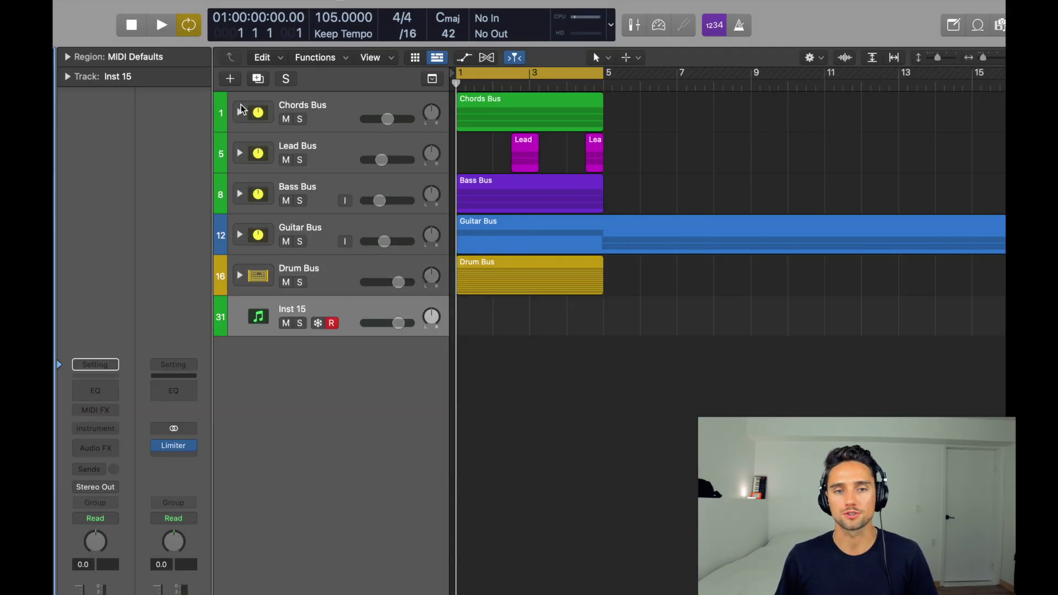
{"action": "key", "text": "alt+super+n"}
{"action": "left_click", "coordinate": [408, 326]}
{"action": "key", "text": "Return"}
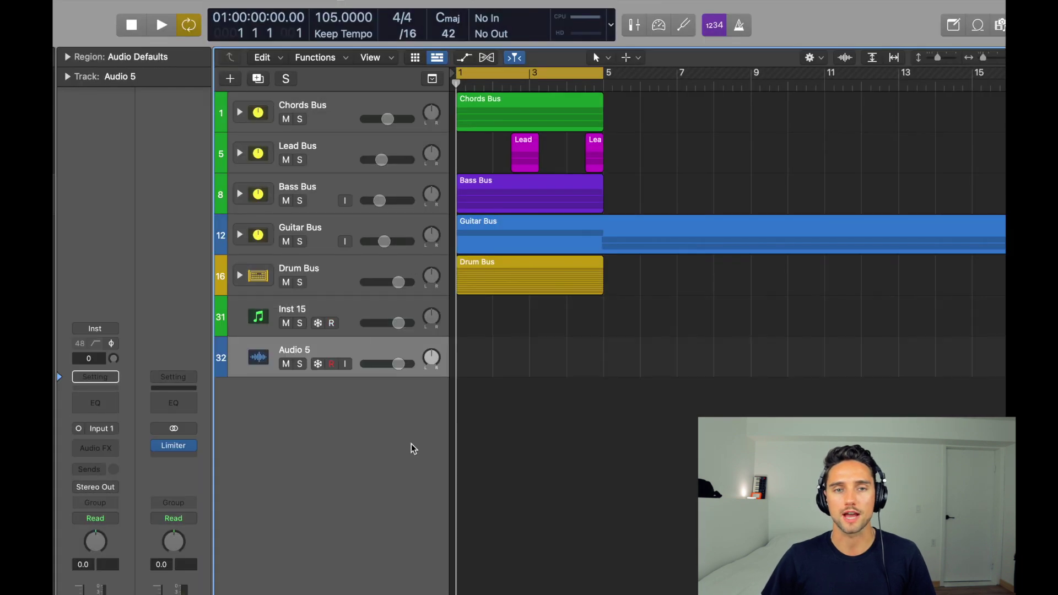
- Mute all bus tracks from Chords Bus to Drum Bus, then open the Mixer with Inst 15 selected
{"action": "left_click", "coordinate": [334, 275]}
{"action": "left_click", "coordinate": [333, 118], "text": "shift"}
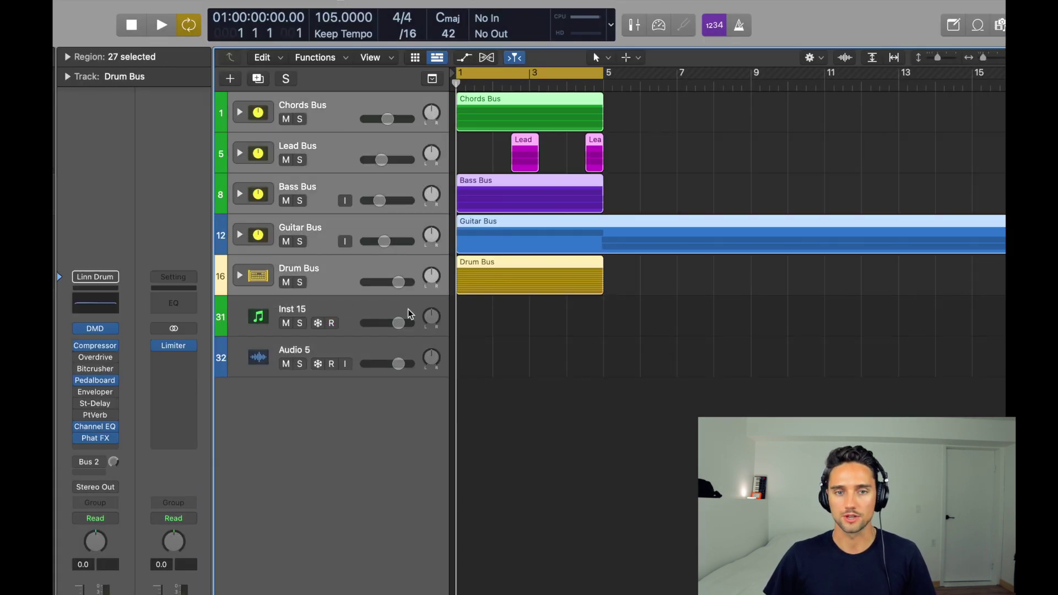
{"action": "key", "text": "ctrl+m"}
{"action": "left_click", "coordinate": [340, 324]}
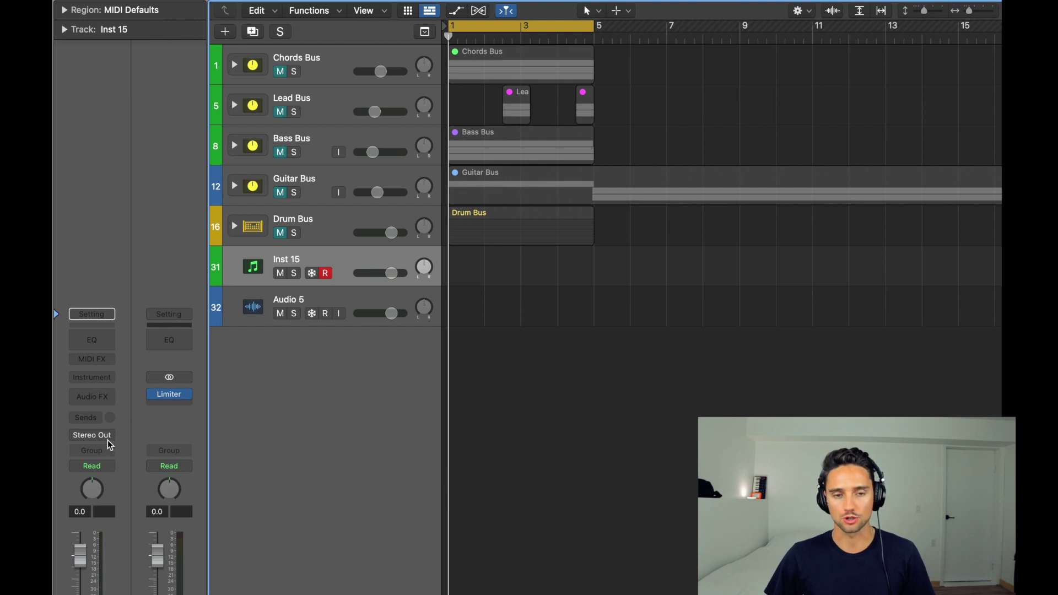
{"action": "key", "text": "x"}
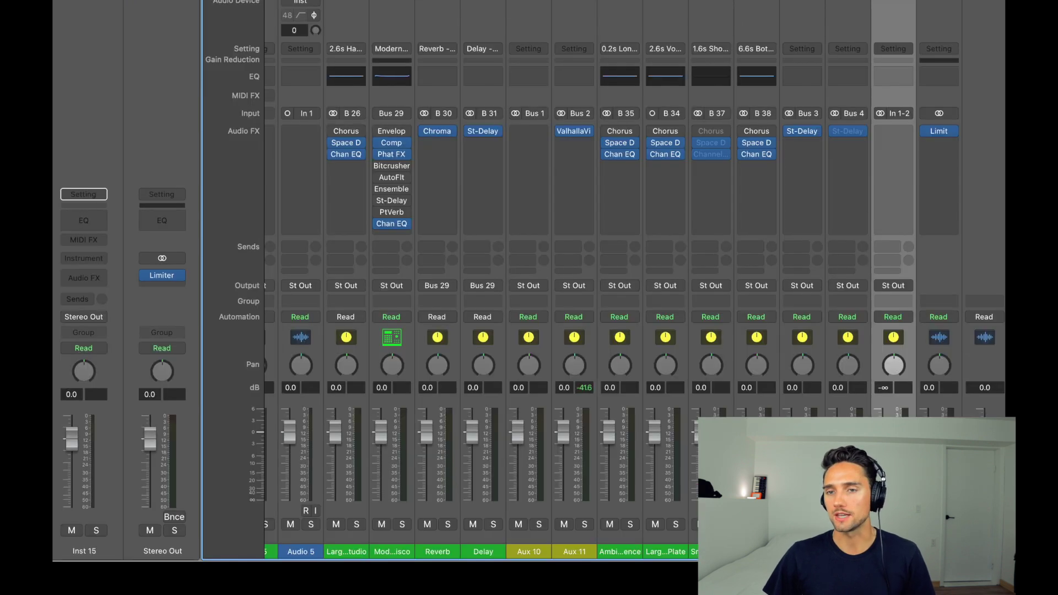
- Set the mixer channel's input to Bus 5
{"action": "left_click", "coordinate": [897, 115]}
{"action": "mouse_move", "coordinate": [918, 172]}
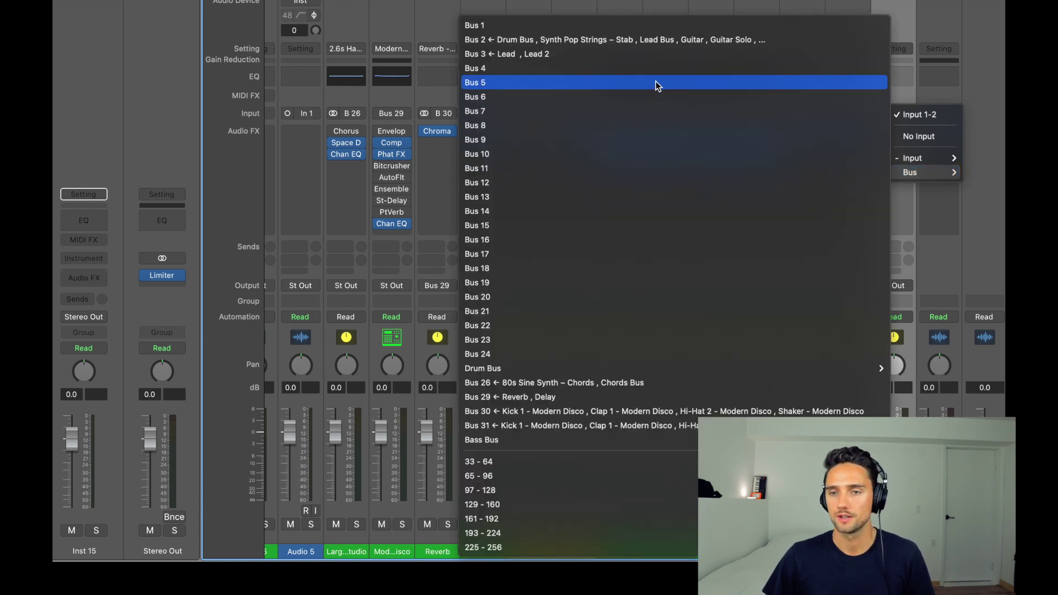
{"action": "left_click", "coordinate": [656, 82]}
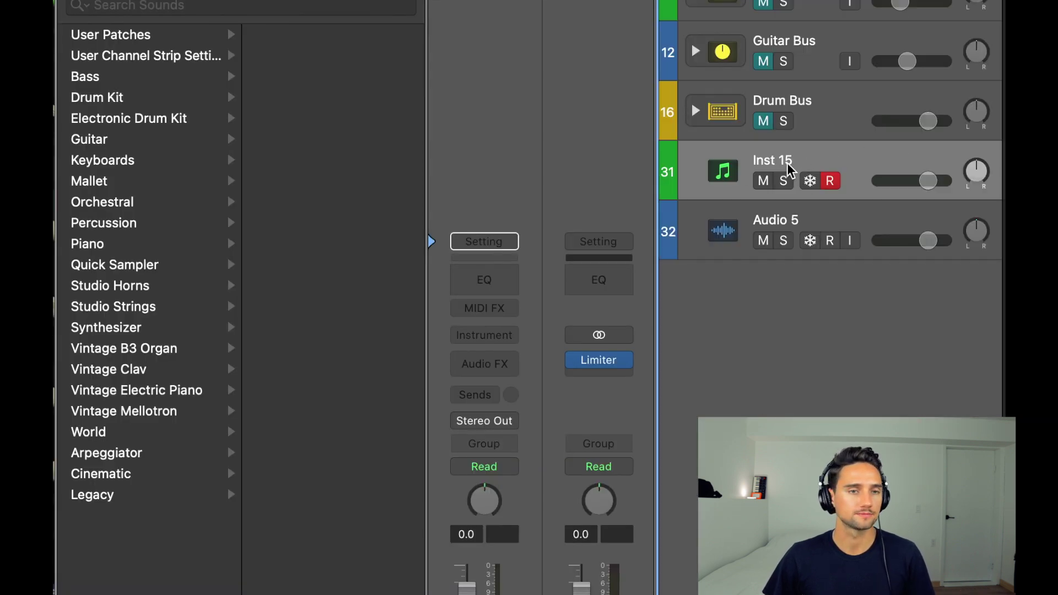
- Load Studio Strings > Studio Cellos on track 31 and route its output to Bus 5
{"action": "left_click", "coordinate": [100, 312]}
{"action": "left_click", "coordinate": [319, 37]}
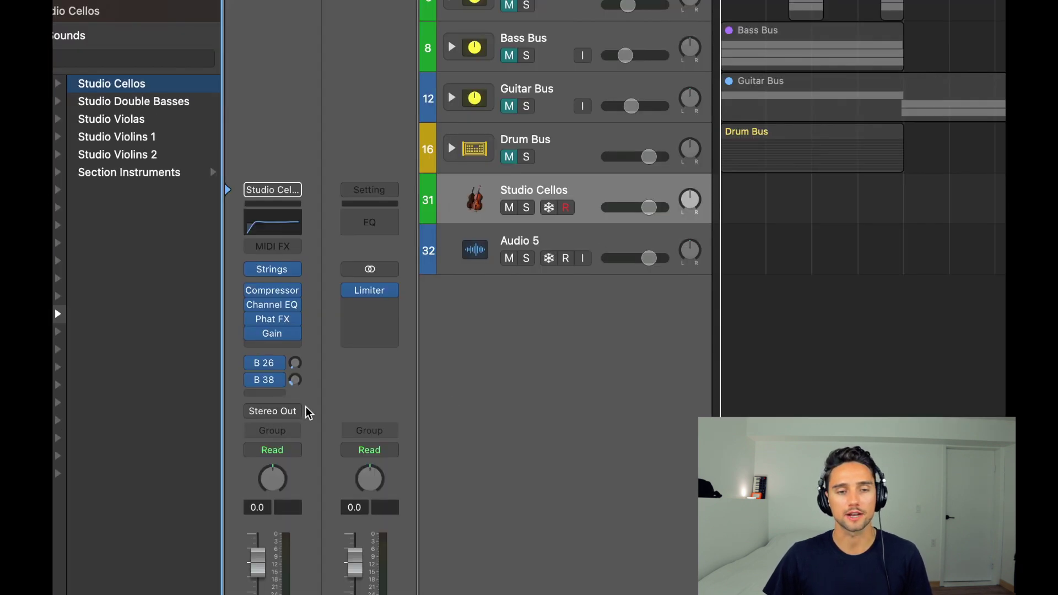
{"action": "left_click", "coordinate": [286, 414]}
{"action": "mouse_move", "coordinate": [298, 484]}
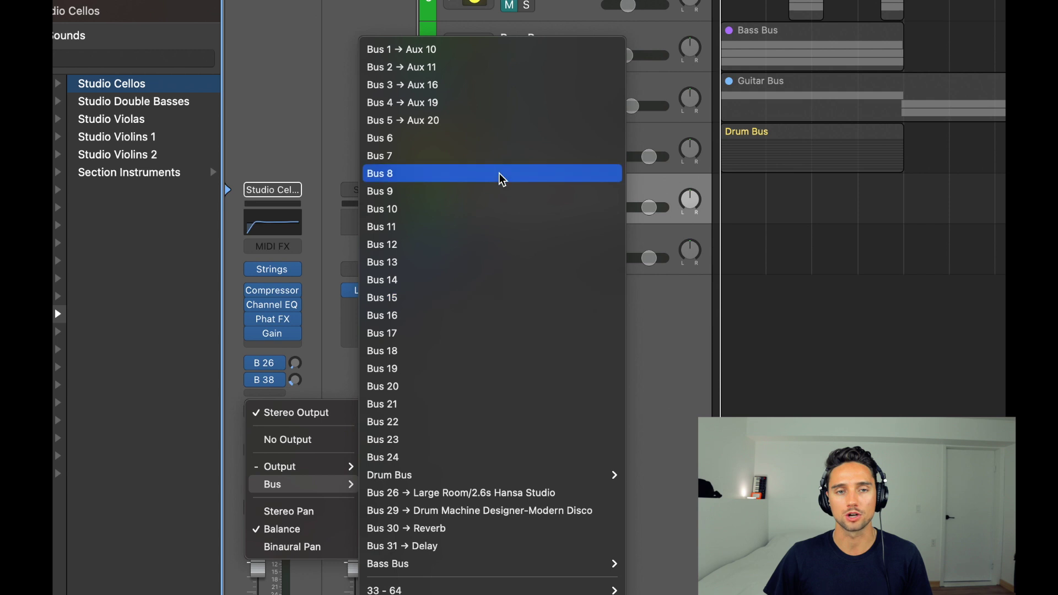
{"action": "left_click", "coordinate": [457, 127]}
- Route the Natural Flat Pick guitar track's output to Bus 5 as well
{"action": "left_click", "coordinate": [532, 241]}
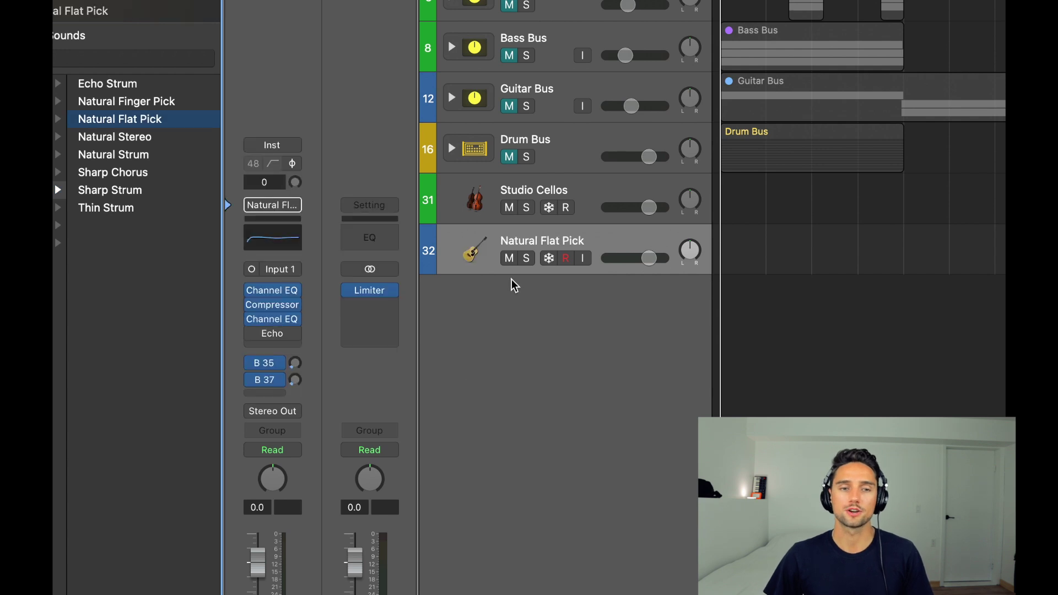
{"action": "left_click", "coordinate": [290, 412]}
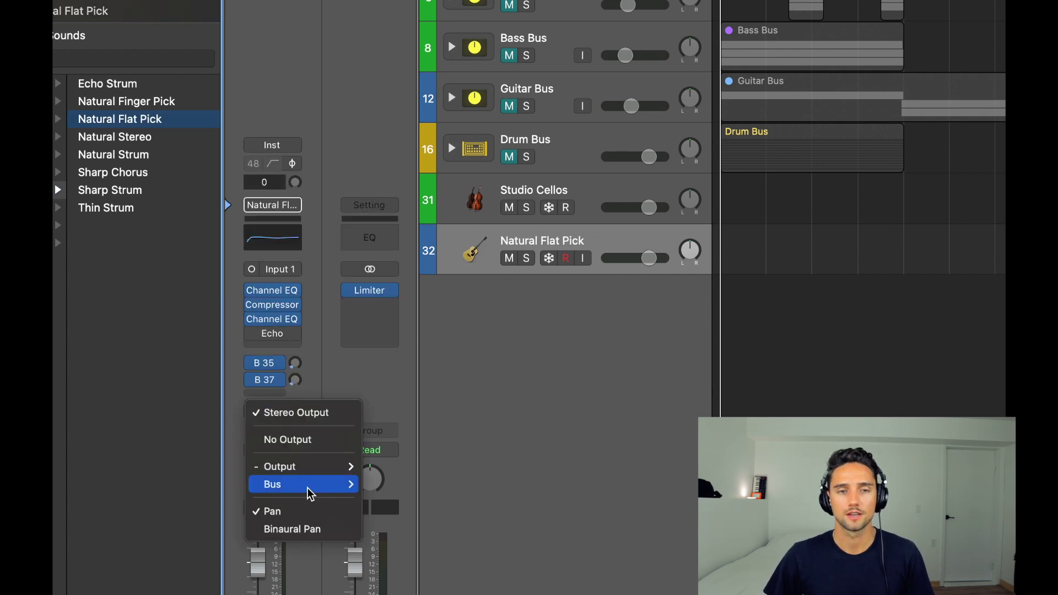
{"action": "mouse_move", "coordinate": [306, 484]}
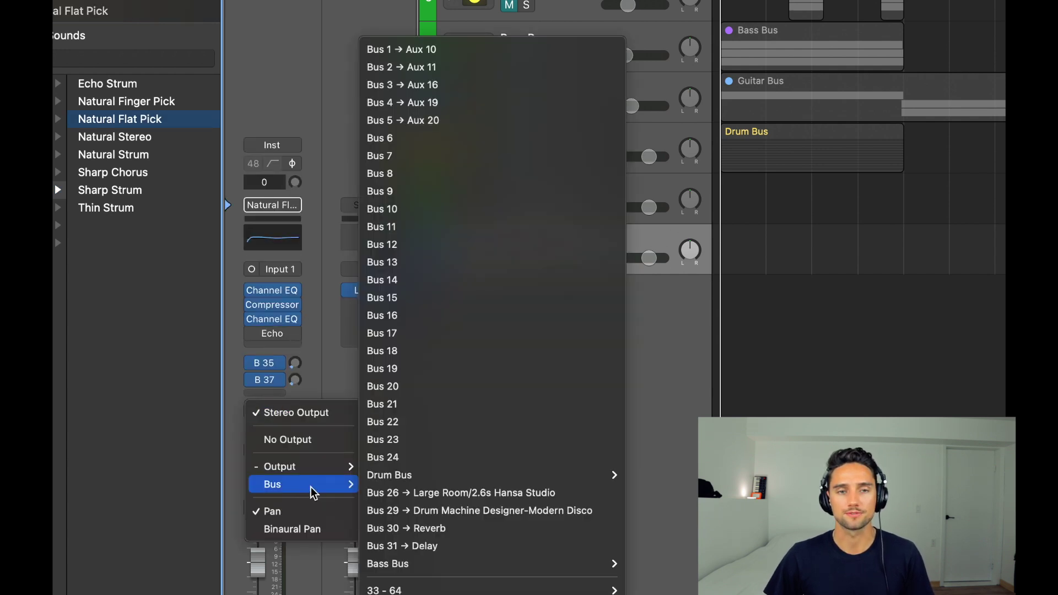
{"action": "left_click", "coordinate": [432, 126]}
- Set the Aux 20 fader to 0.0 dB in the Mixer
{"action": "left_click", "coordinate": [590, 199]}
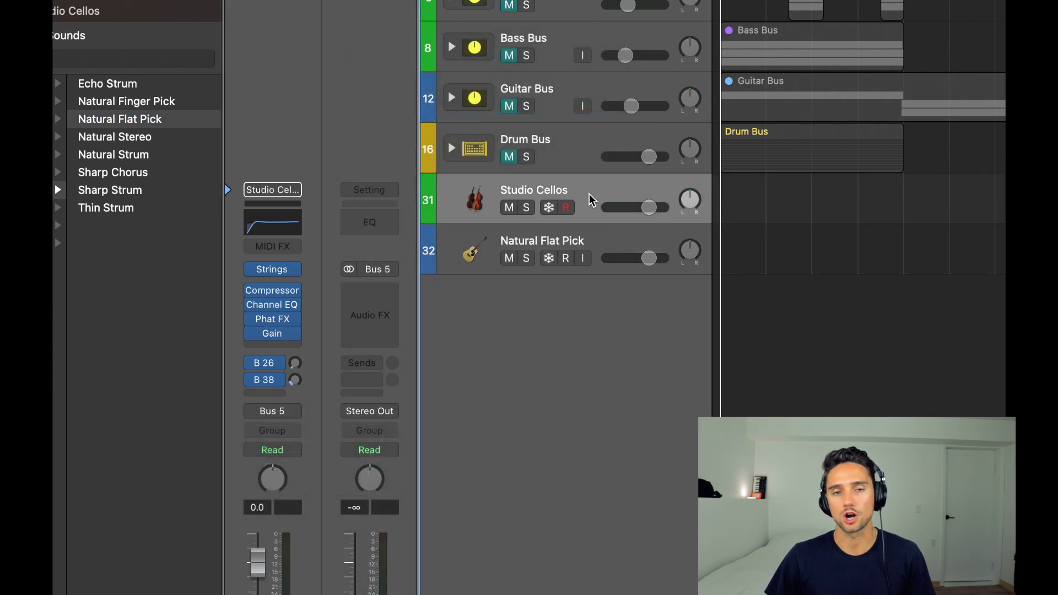
{"action": "left_click", "coordinate": [590, 242]}
{"action": "left_click", "coordinate": [590, 200]}
{"action": "left_click", "coordinate": [597, 245]}
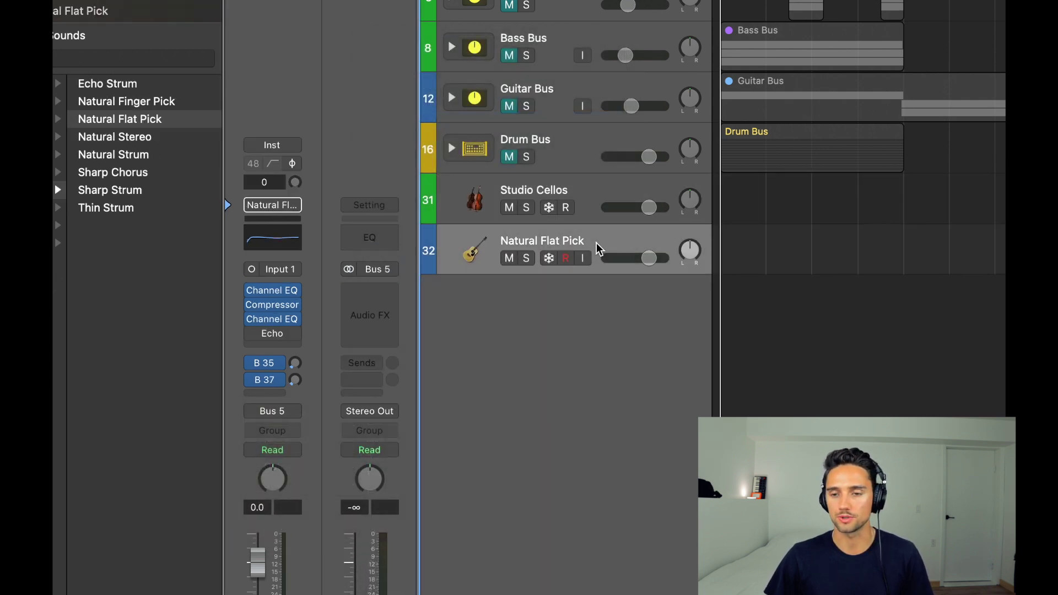
{"action": "key", "text": "x"}
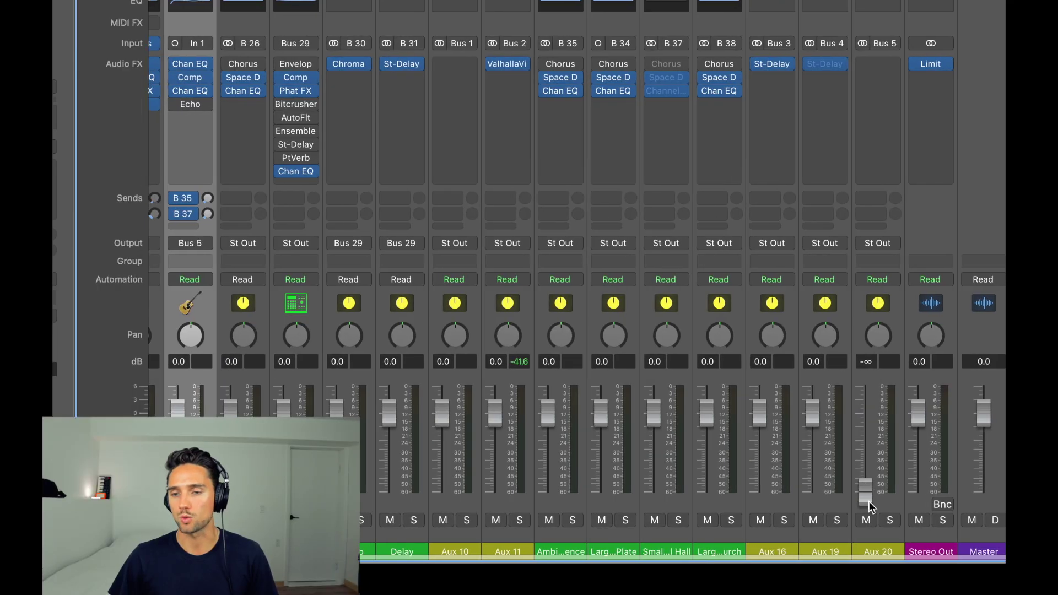
{"action": "left_click", "coordinate": [868, 501], "text": "alt"}
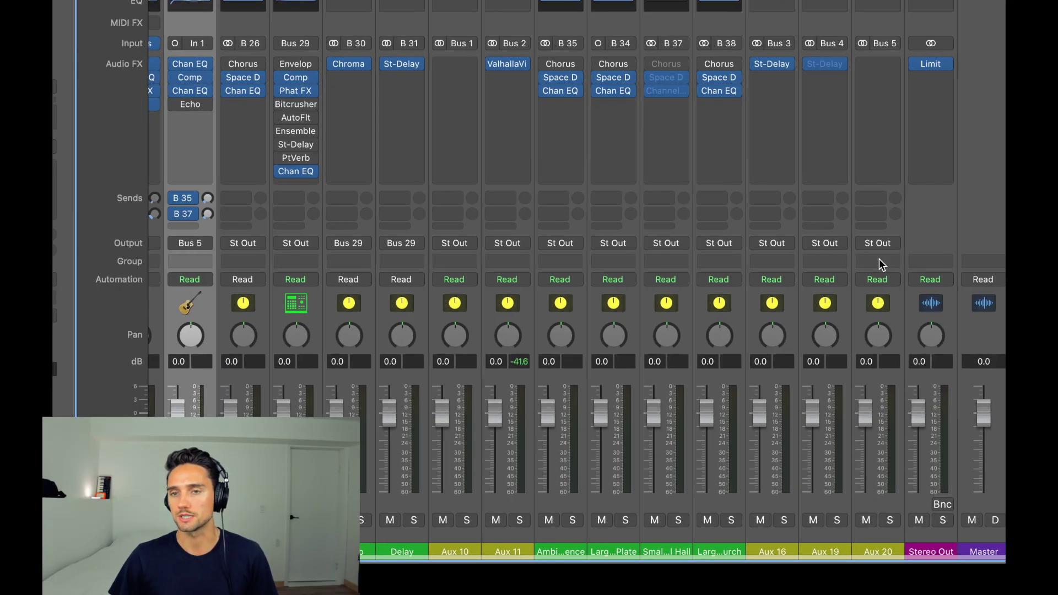
{"action": "left_click", "coordinate": [878, 34]}
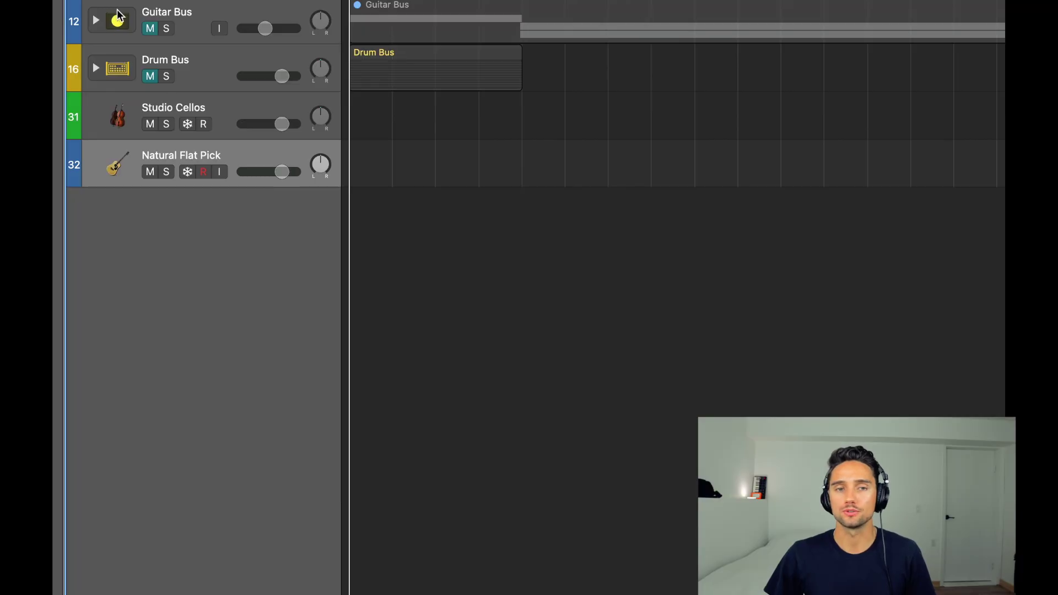
- Expand the Guitar Bus folder and move Drum Bus and Studio Cellos above the Guitar Bus stack
{"action": "scroll", "coordinate": [529, 166], "scroll_direction": "up", "scroll_amount": 3}
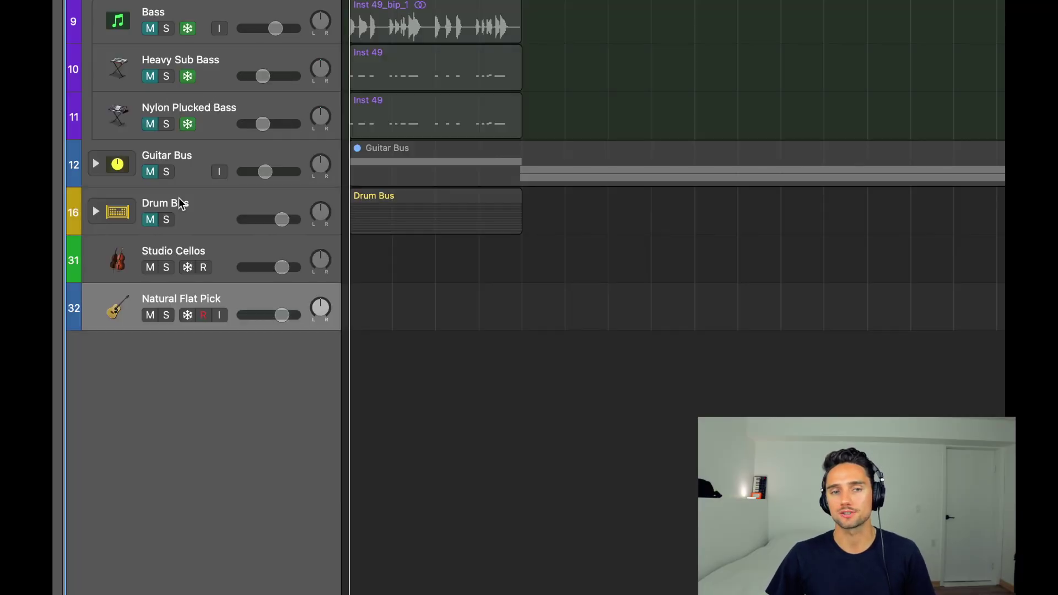
{"action": "scroll", "coordinate": [529, 165], "scroll_direction": "down", "scroll_amount": 3}
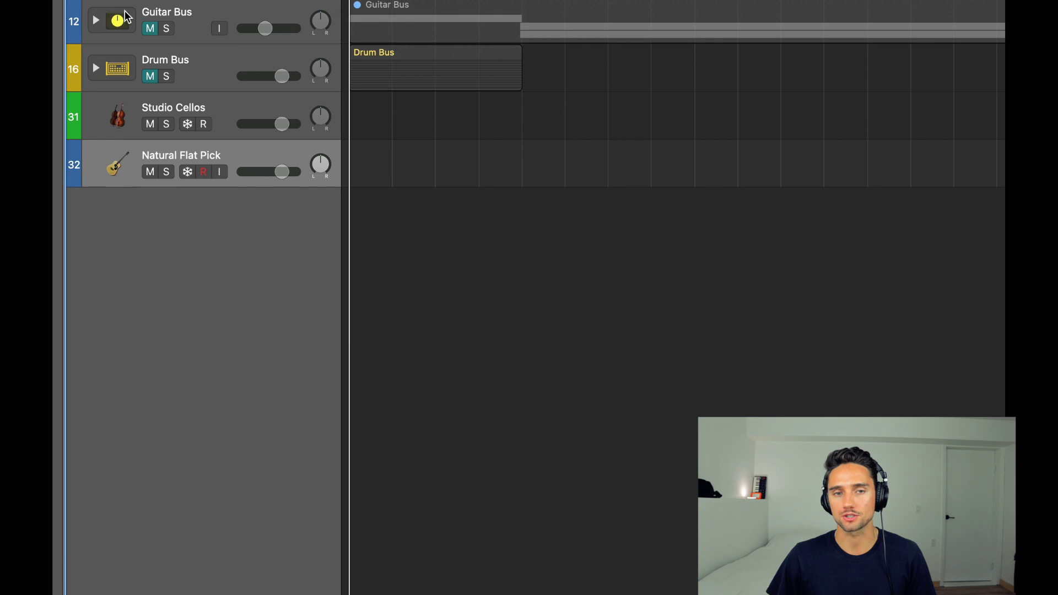
{"action": "left_click", "coordinate": [96, 21]}
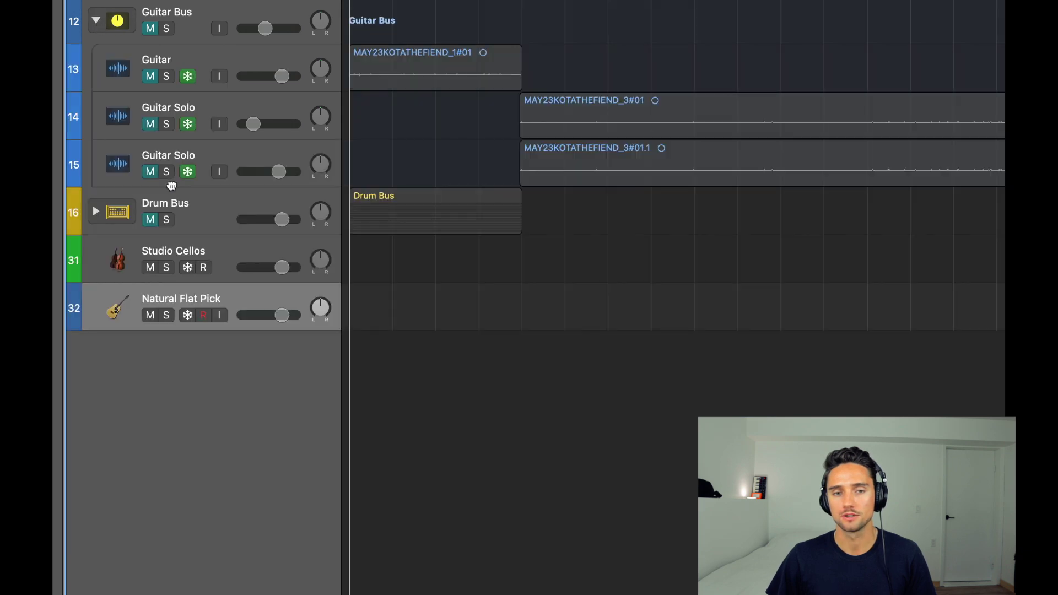
{"action": "left_click_drag", "start_coordinate": [165, 220], "coordinate": [172, 243]}
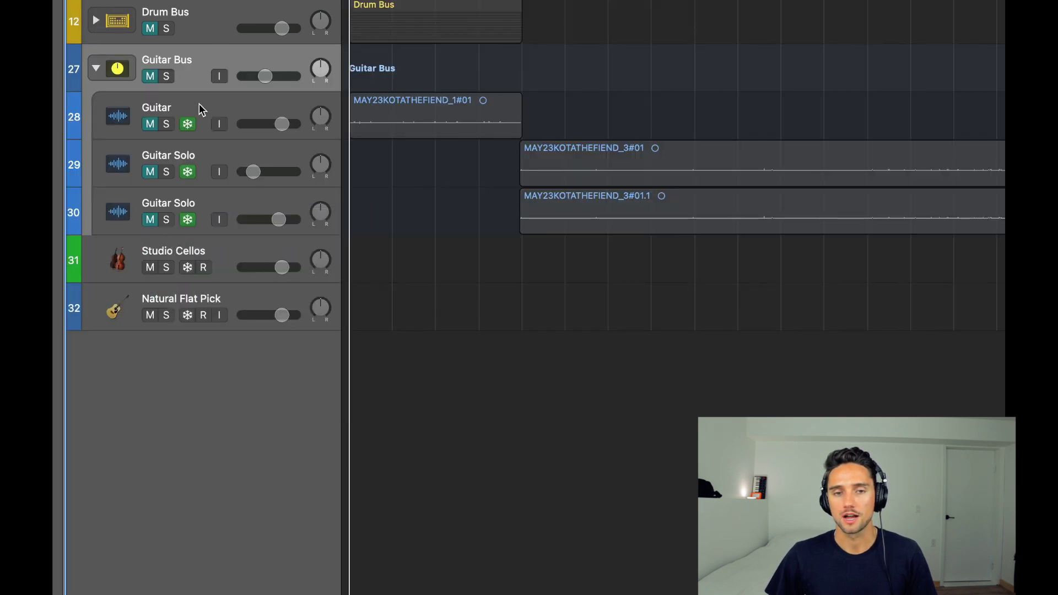
{"action": "left_click_drag", "start_coordinate": [202, 109], "coordinate": [200, 287]}
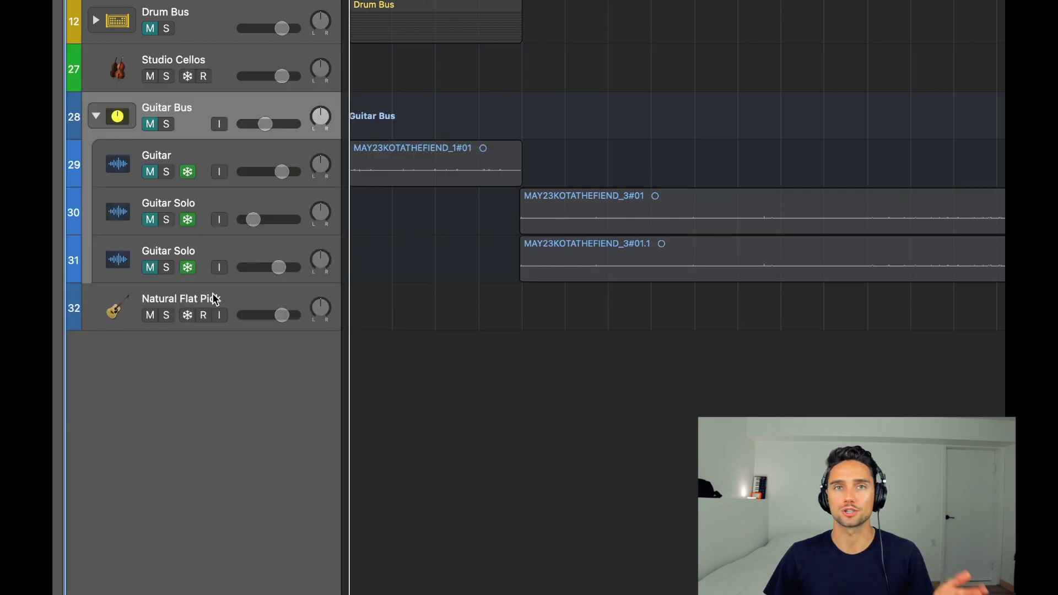
- Move Natural Flat Pick out of the Guitar Bus stack to the bottom of the list as track 32
{"action": "left_click", "coordinate": [216, 306]}
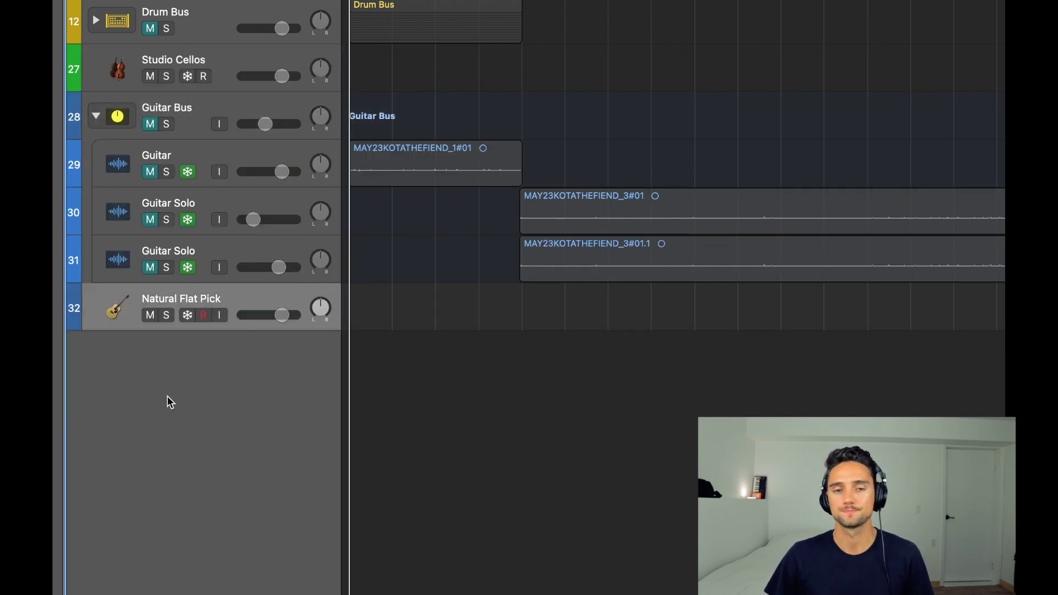
{"action": "left_click_drag", "start_coordinate": [236, 299], "coordinate": [238, 247]}
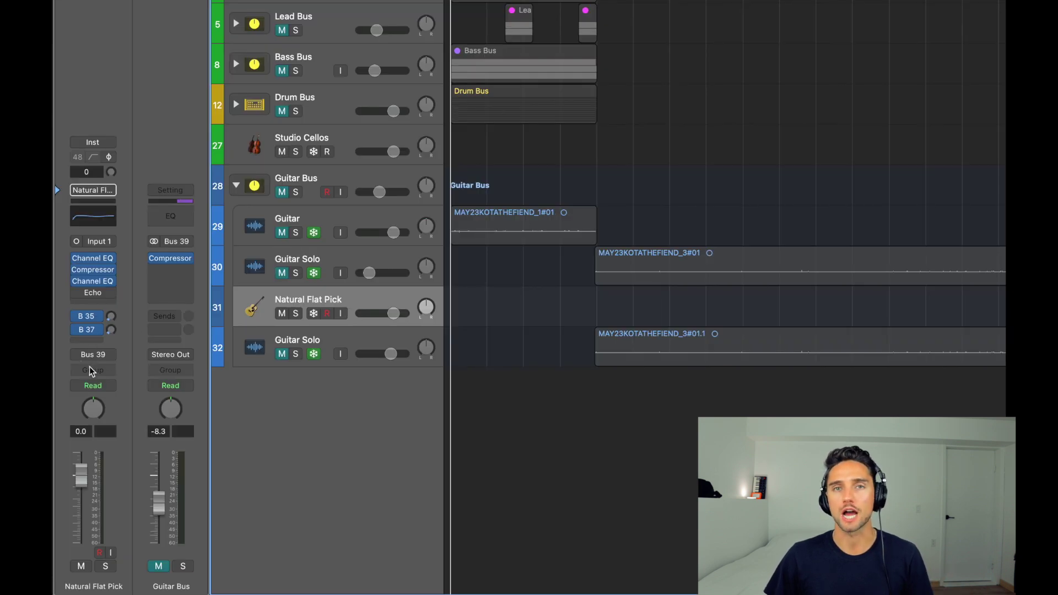
{"action": "left_click_drag", "start_coordinate": [355, 303], "coordinate": [346, 375]}
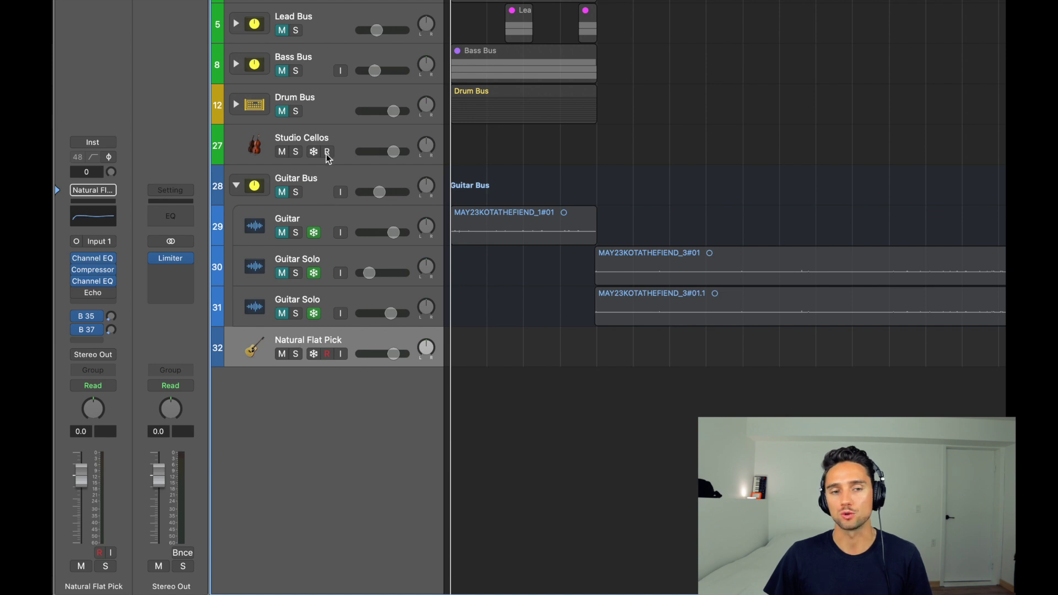
- Set Natural Flat Pick's output from Stereo Out to Bus 5 → Aux 20, then recheck and close the output menu unchanged
{"action": "left_click", "coordinate": [98, 355]}
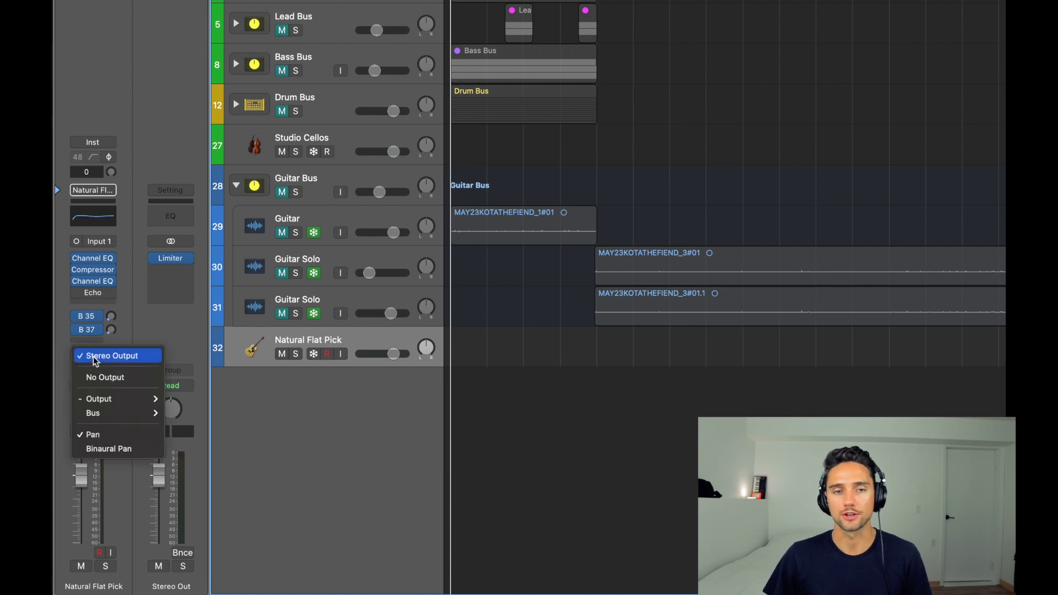
{"action": "mouse_move", "coordinate": [146, 413]}
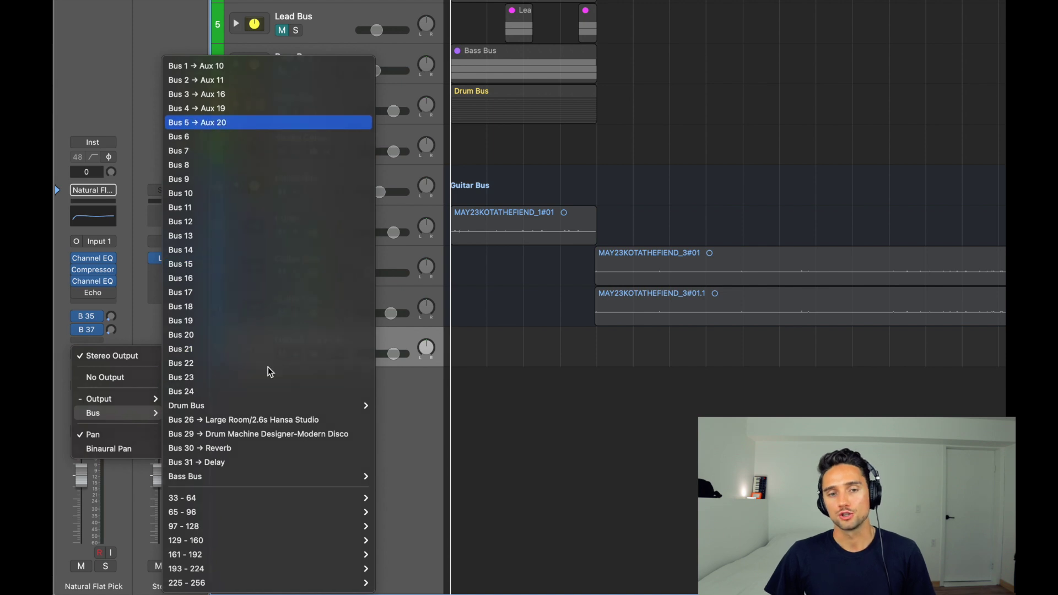
{"action": "key", "text": "Return"}
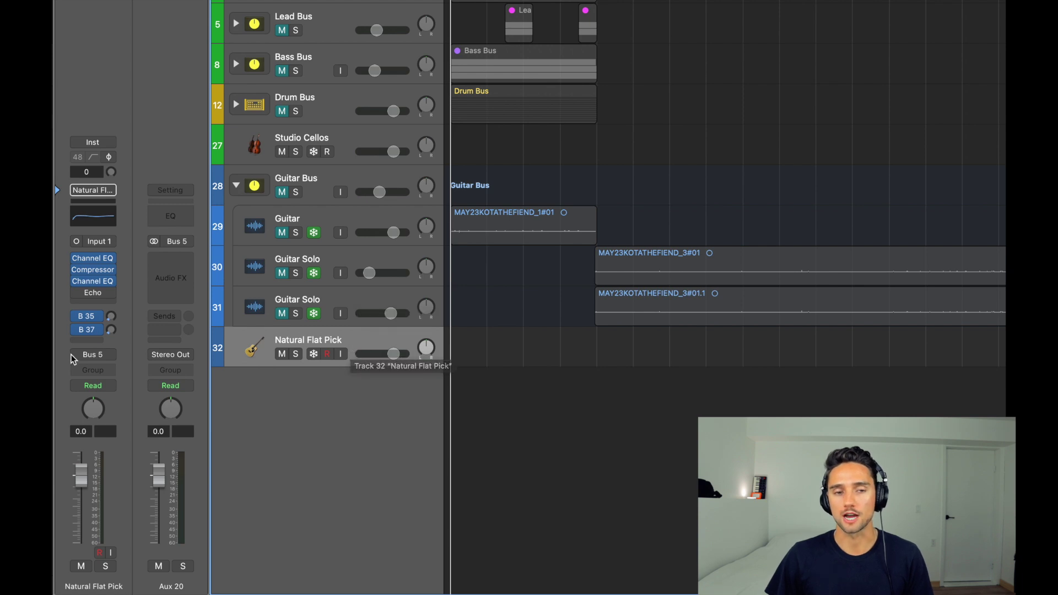
{"action": "left_click", "coordinate": [92, 361]}
{"action": "mouse_move", "coordinate": [119, 401]}
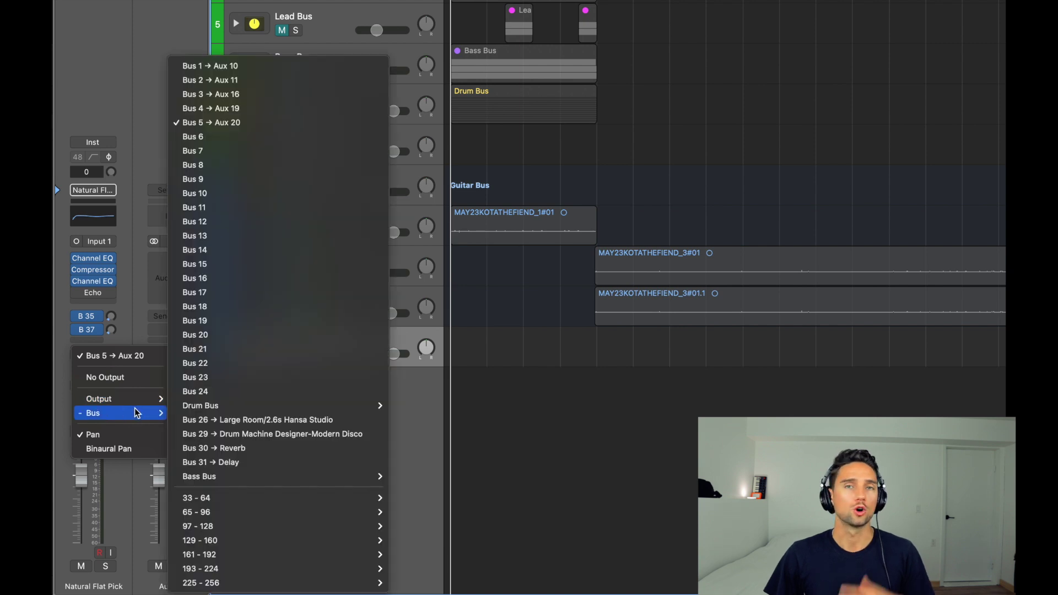
{"action": "left_click", "coordinate": [507, 405]}
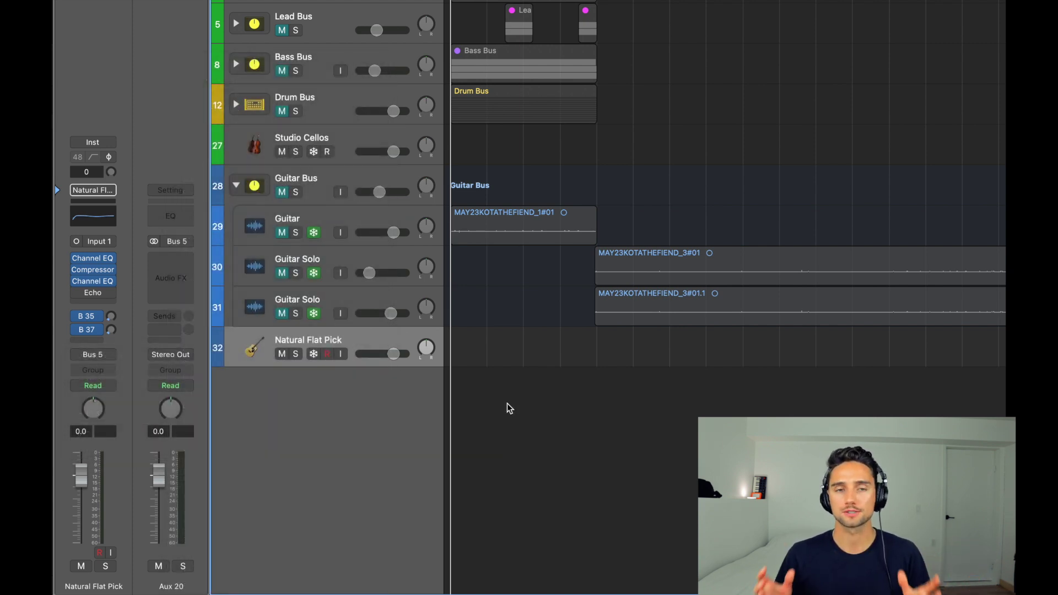